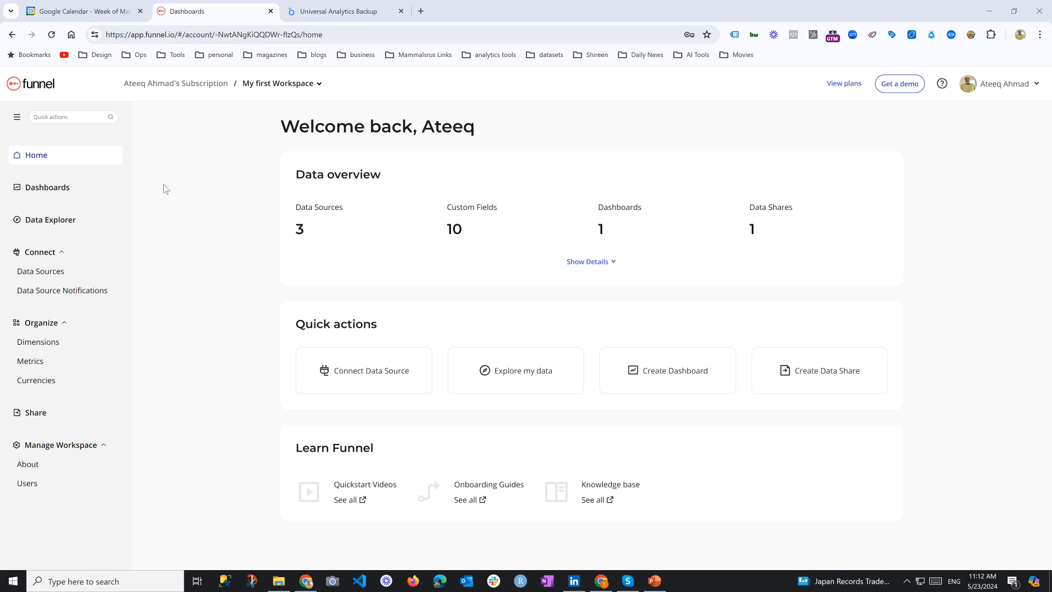
Open the workspace's data sources and start connecting a new Google Analytics data source
left_click(64, 271)
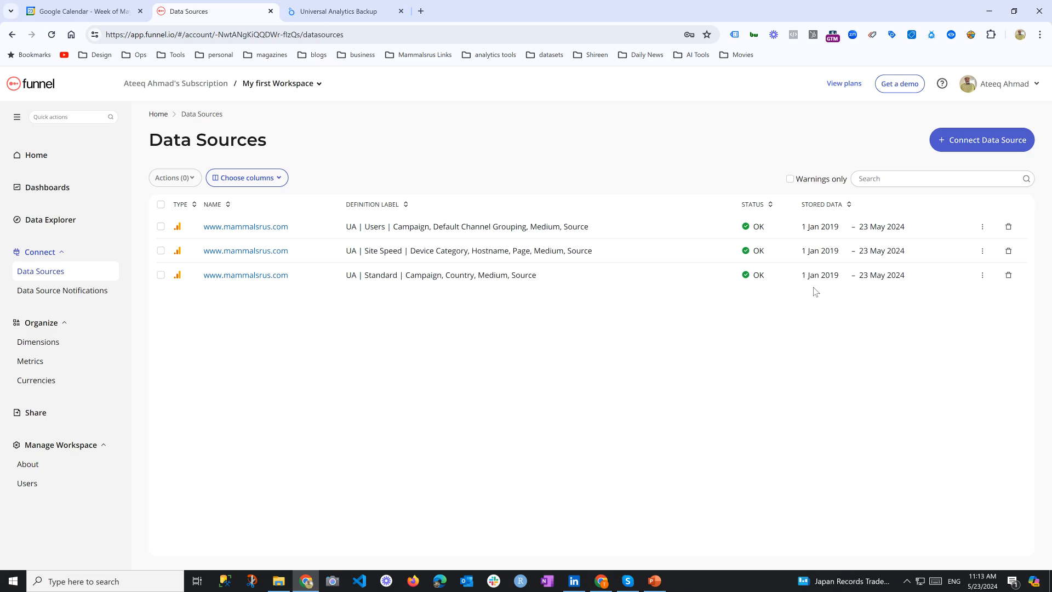
left_click(951, 144)
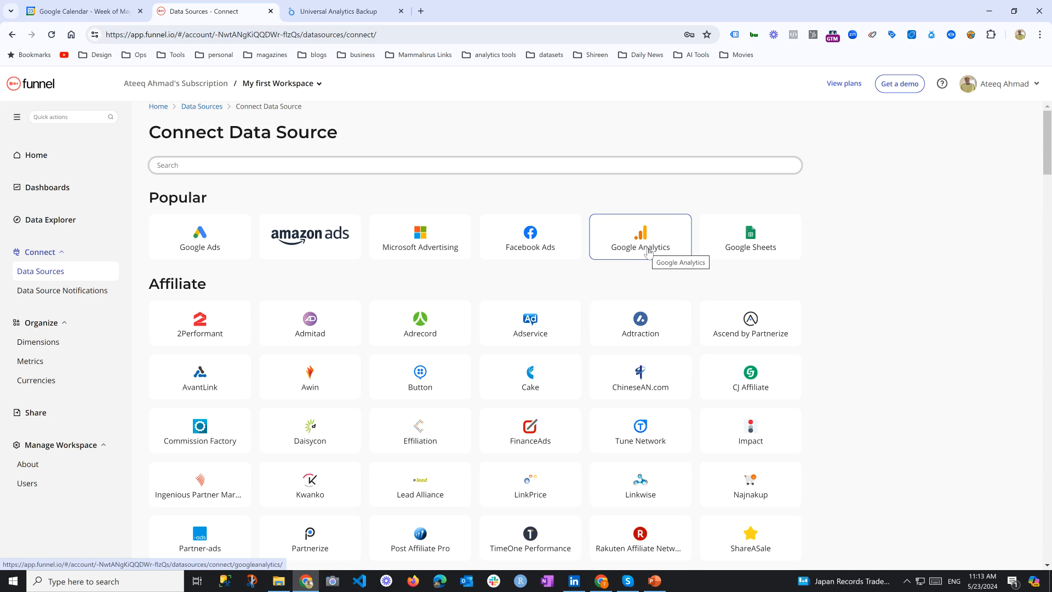
left_click(649, 250)
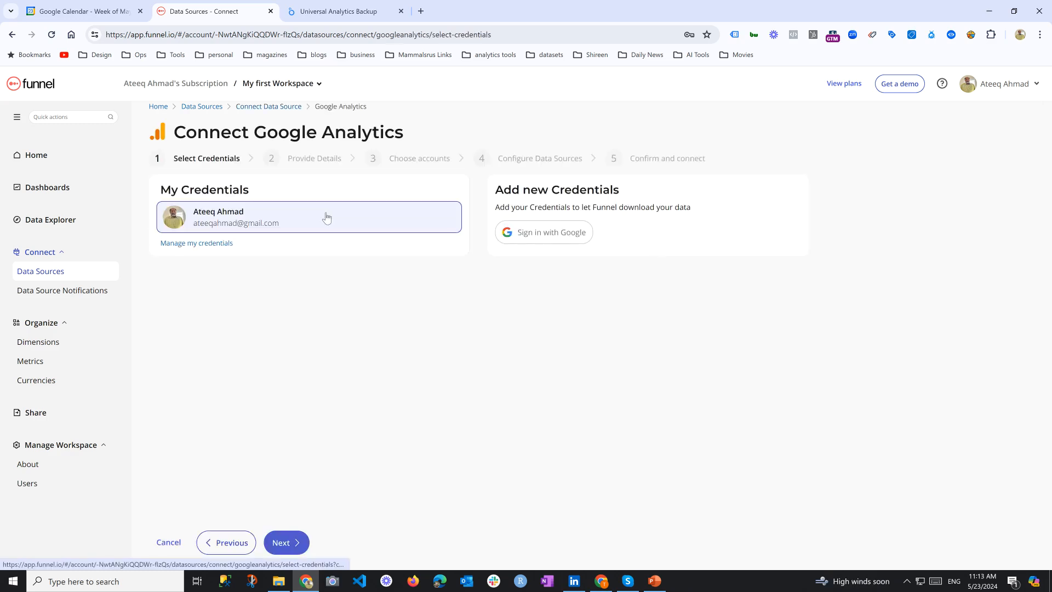
Add new Google credentials with the personal Gmail account and allow Funnel Connector to see and download its Google Analytics data
left_click(530, 233)
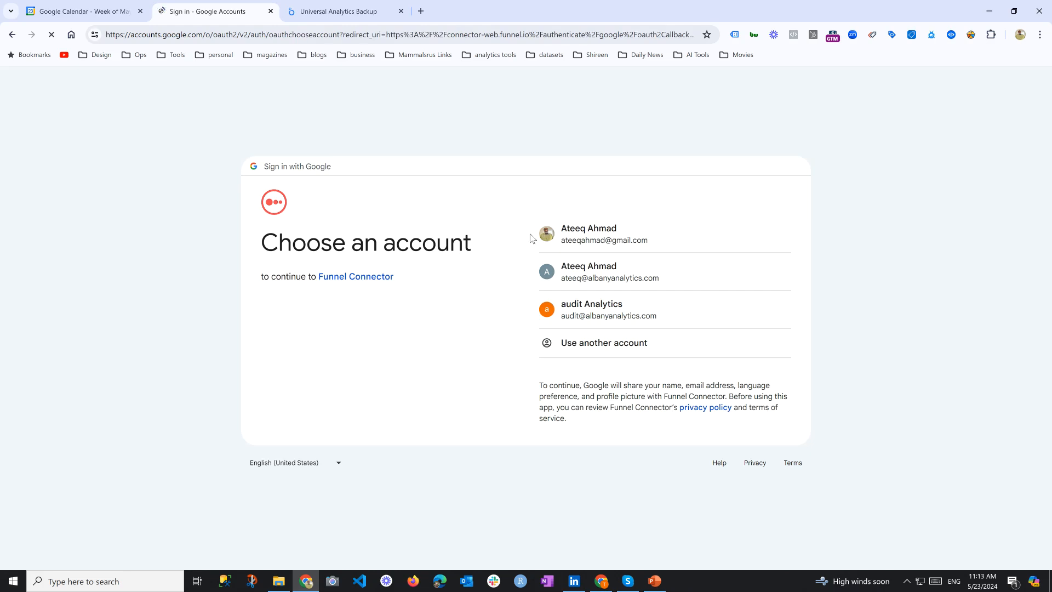
left_click(605, 233)
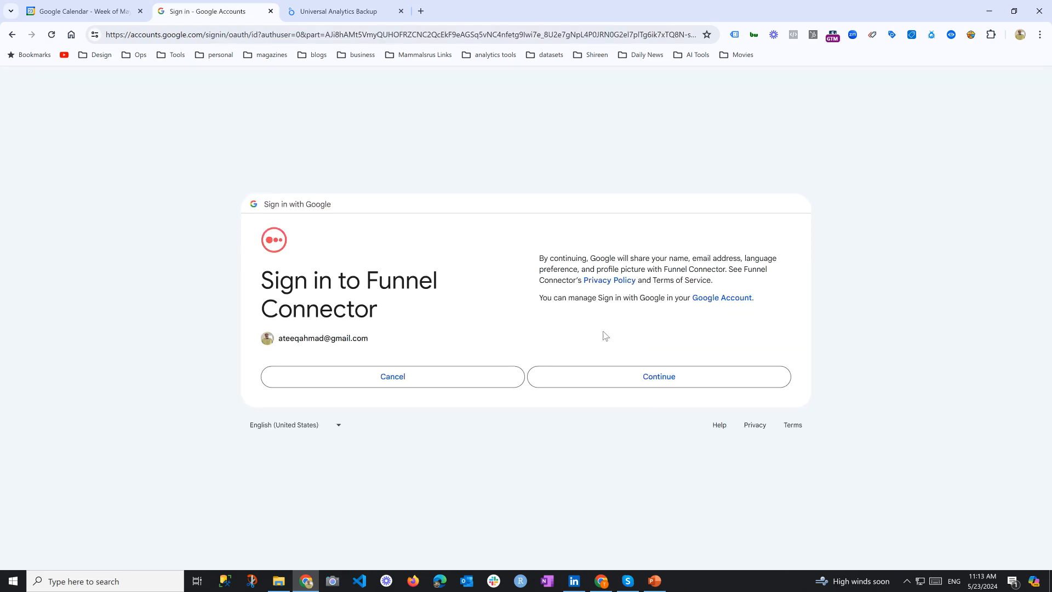
left_click(629, 375)
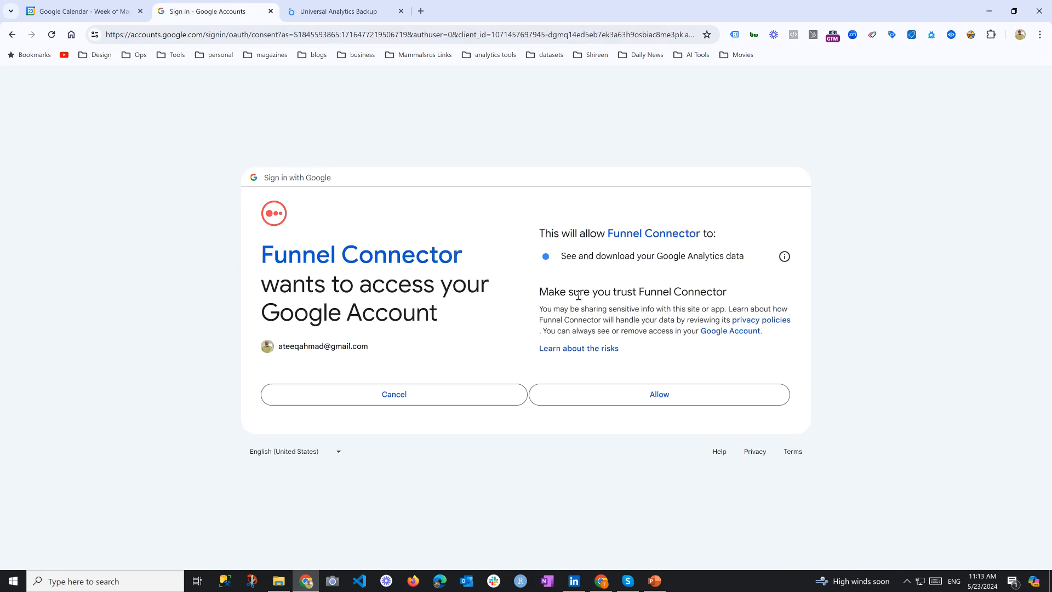
left_click(614, 398)
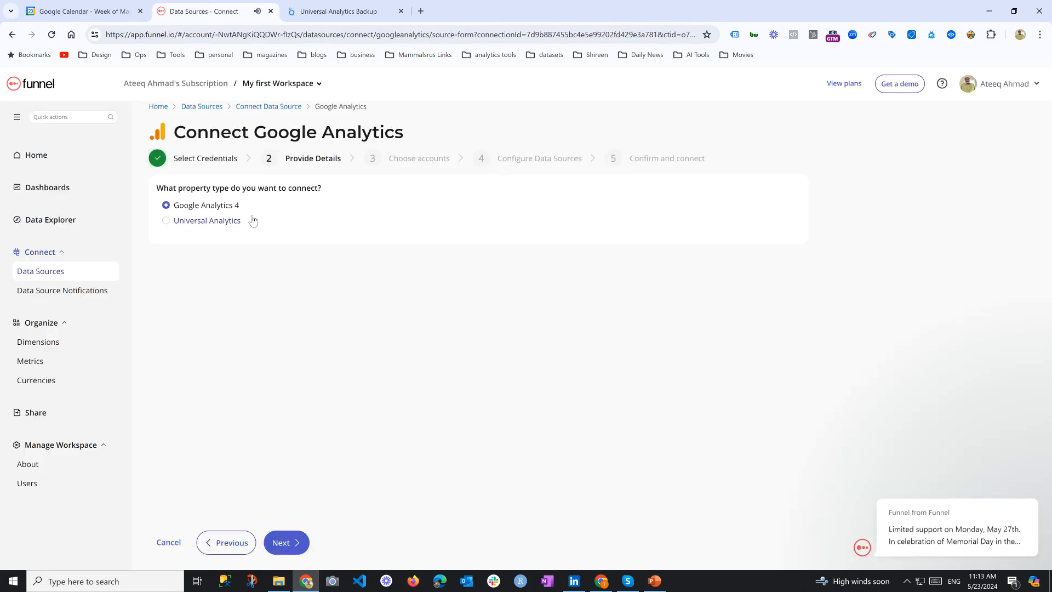
Choose Universal Analytics as the property type to connect and continue to the account selection
left_click(224, 367)
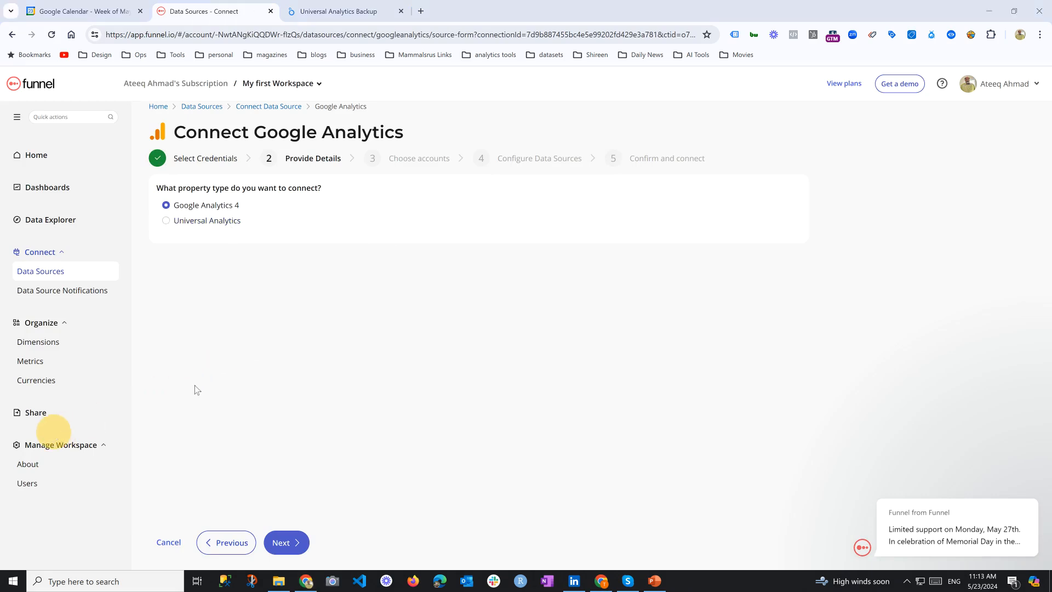
left_click(219, 223)
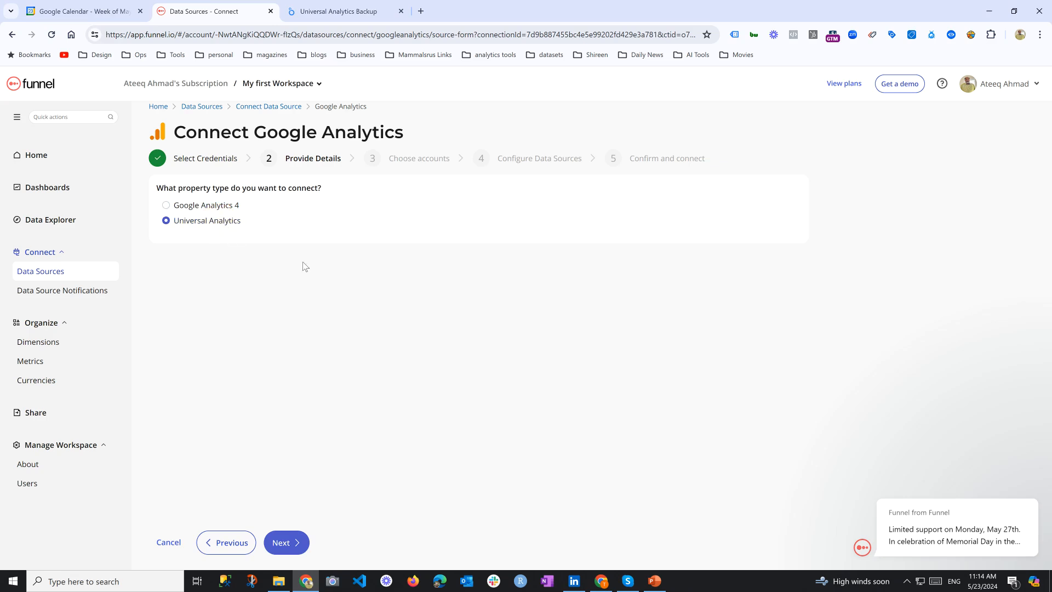
left_click(283, 541)
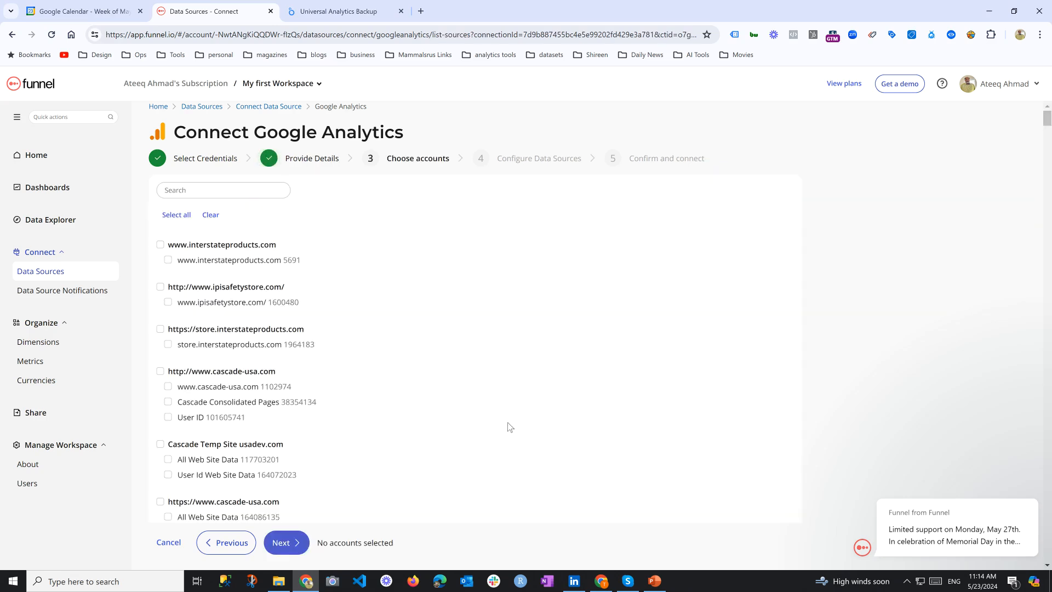
left_click(206, 190)
type("mamm")
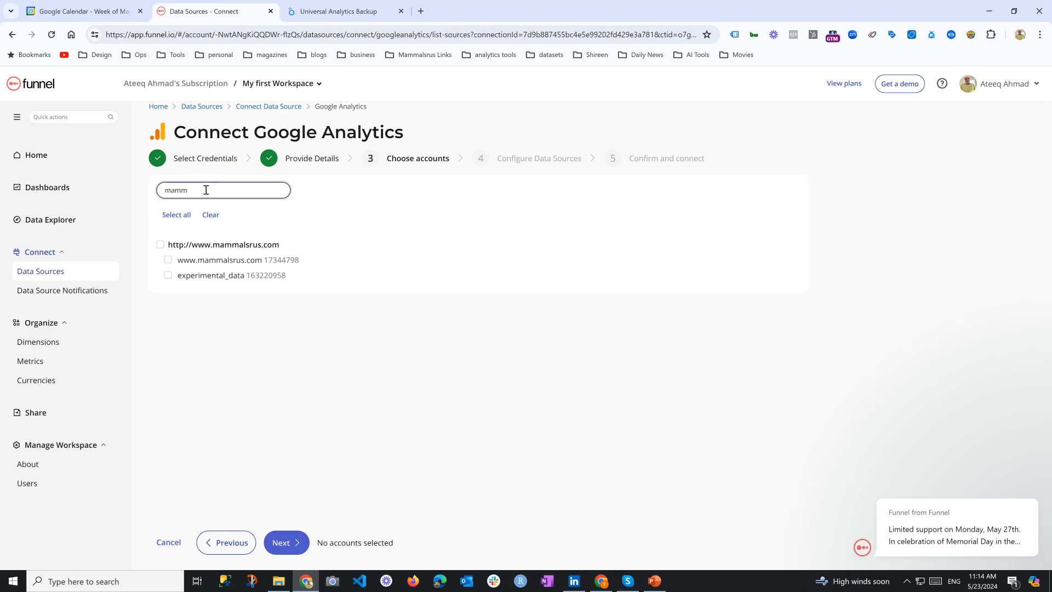
left_click(168, 259)
left_click(282, 542)
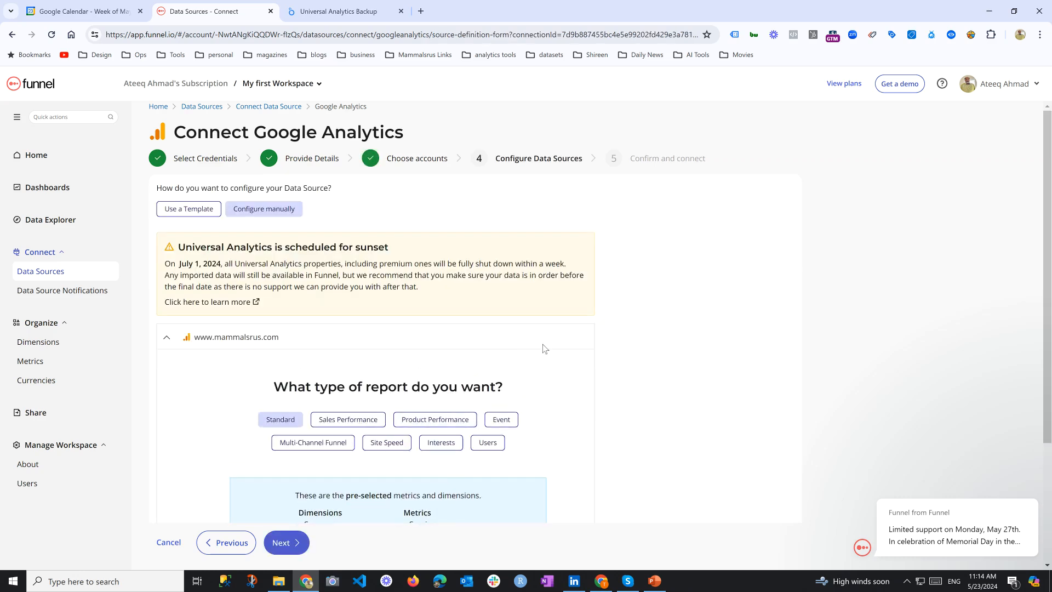
Examine the pre-selected dimensions and metrics of the Standard, Sales Performance, Product Performance, Event, Multi-Channel Funnel, Site Speed and Interests report types
scroll(636, 328, "down", 2)
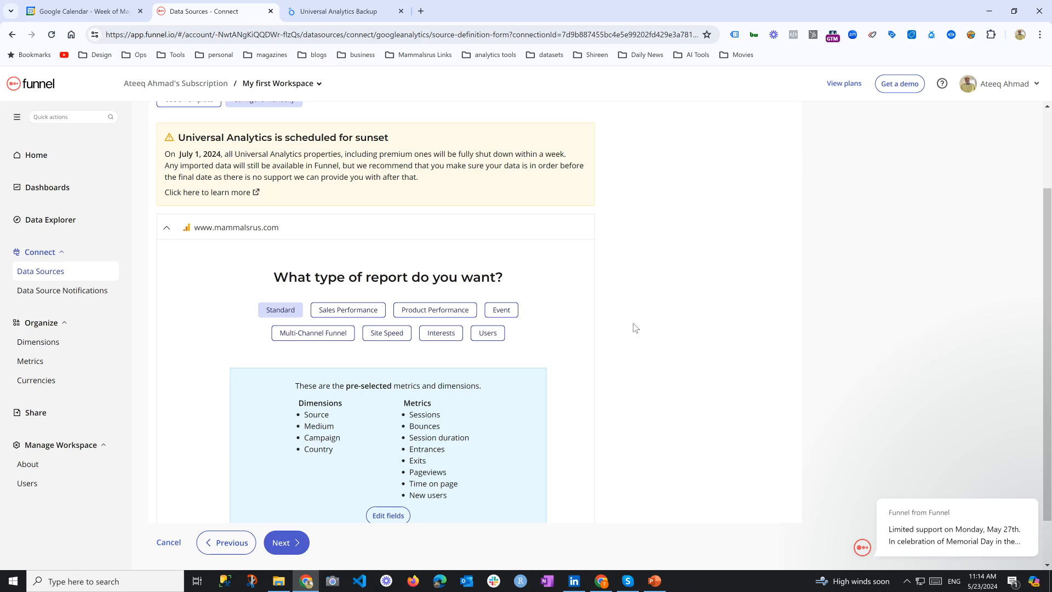
scroll(531, 288, "up", 1)
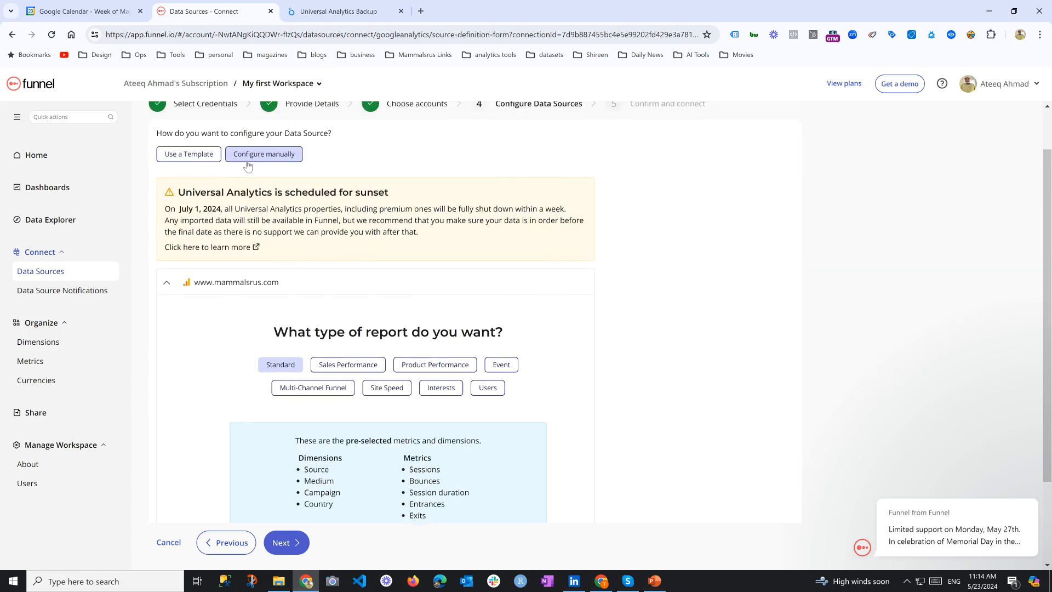
scroll(303, 317, "down", 2)
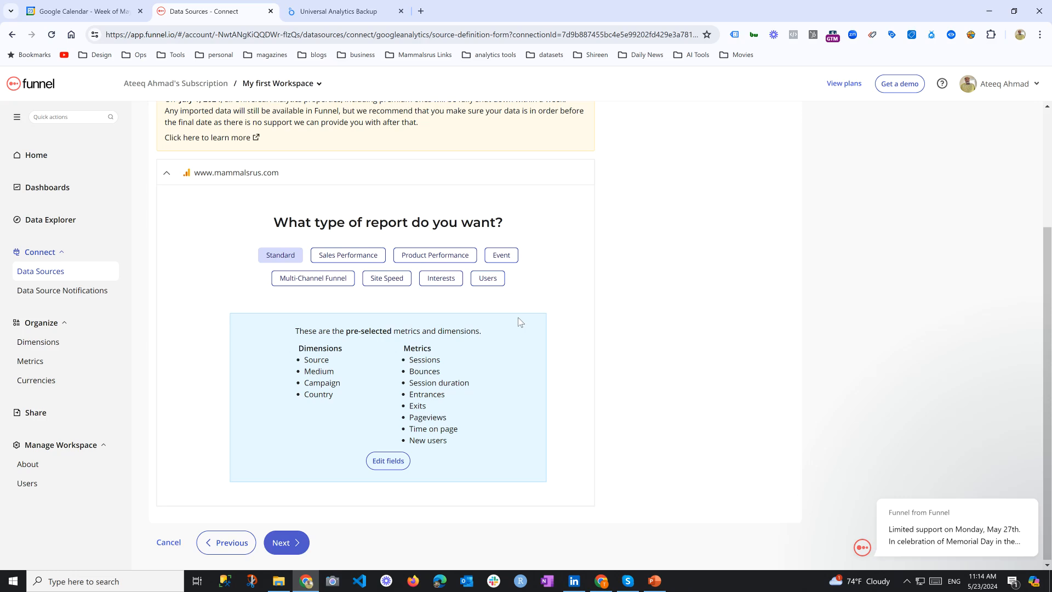
left_click(331, 255)
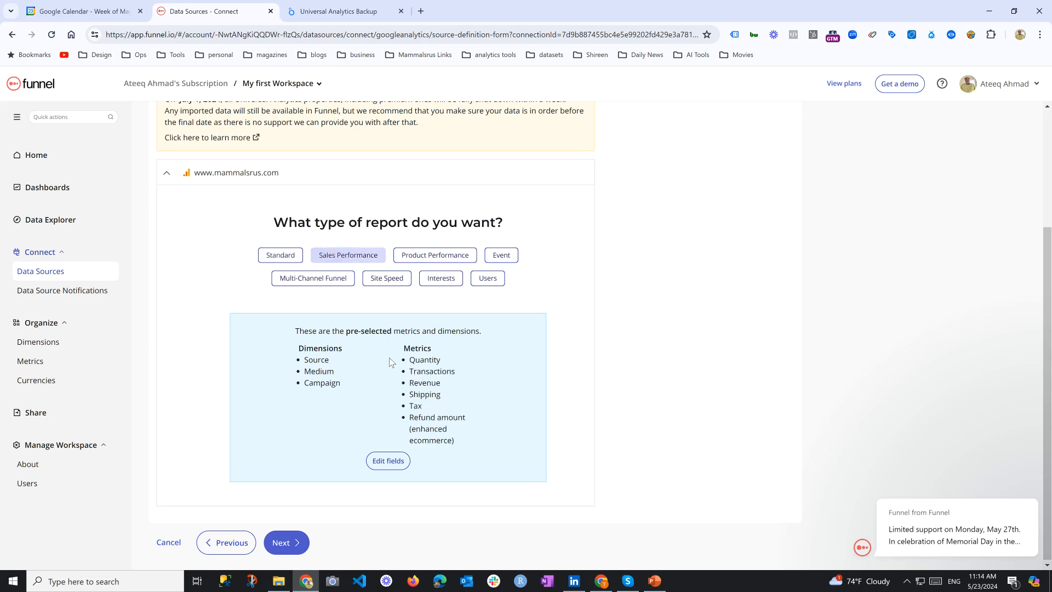
left_click(411, 256)
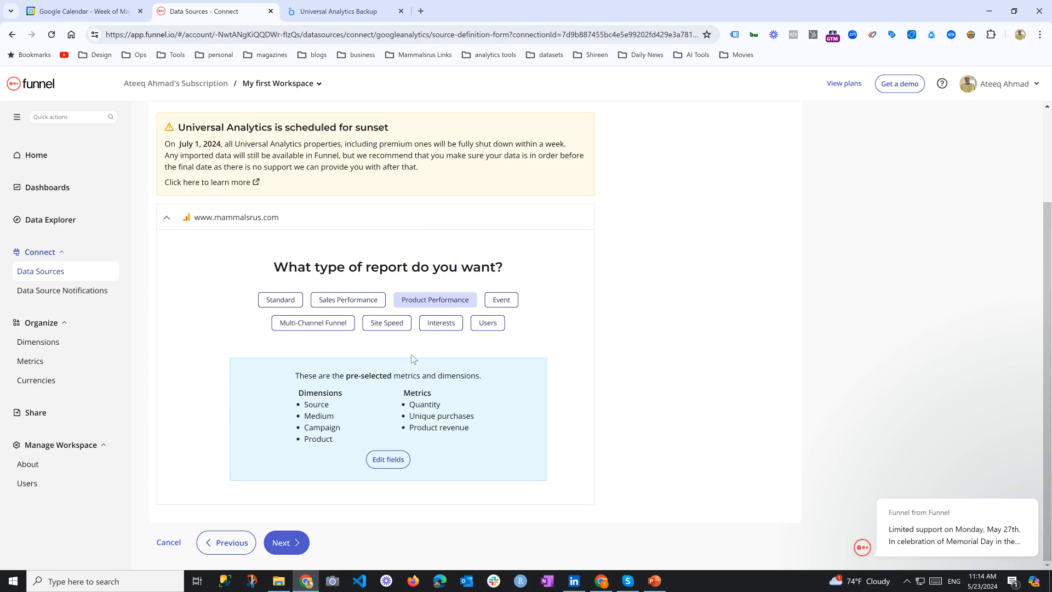
left_click(503, 300)
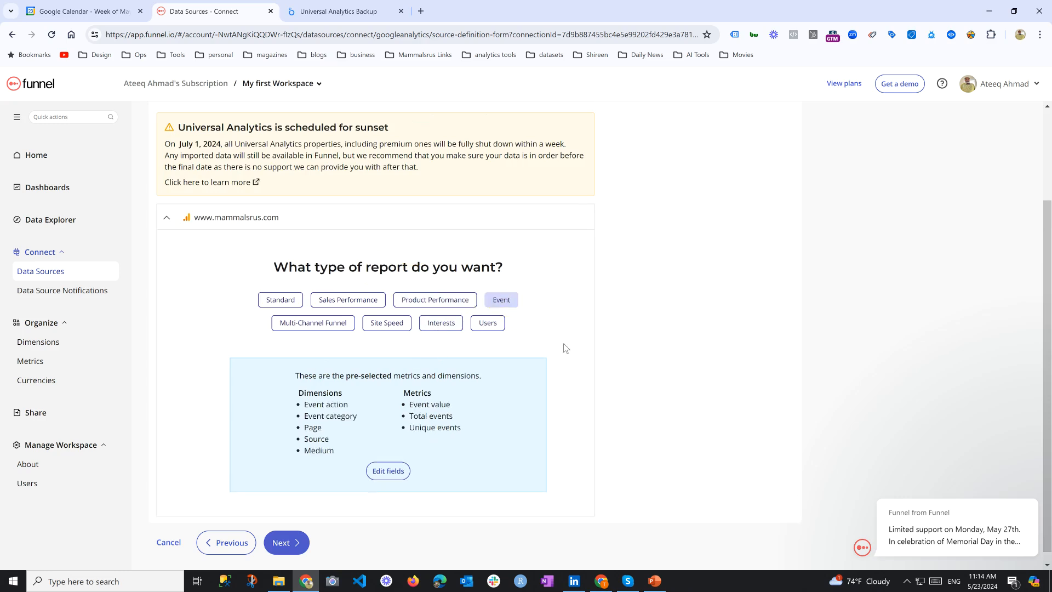
scroll(565, 349, "down", 1)
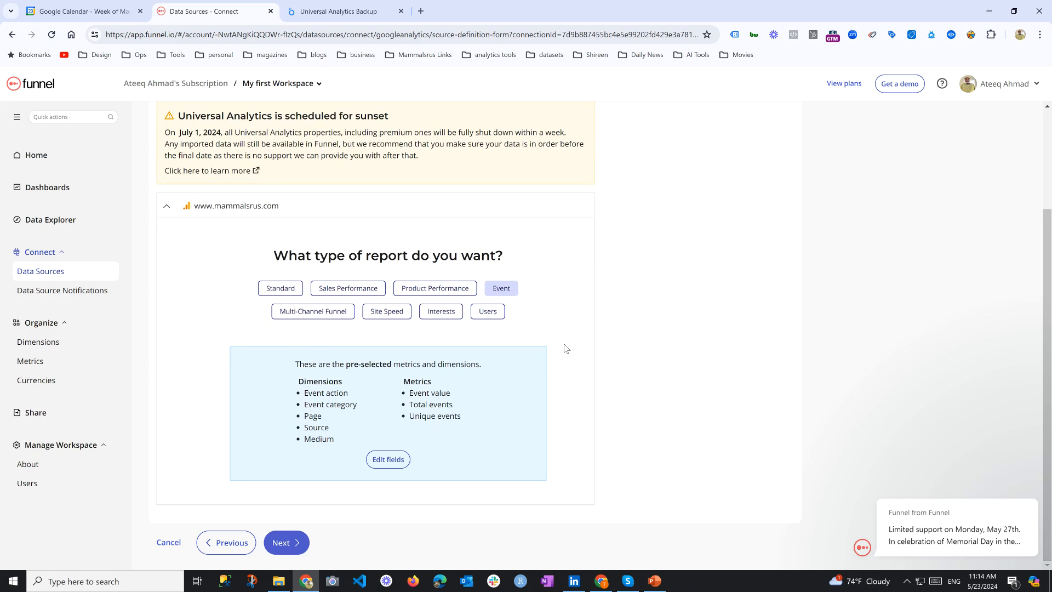
left_click(331, 316)
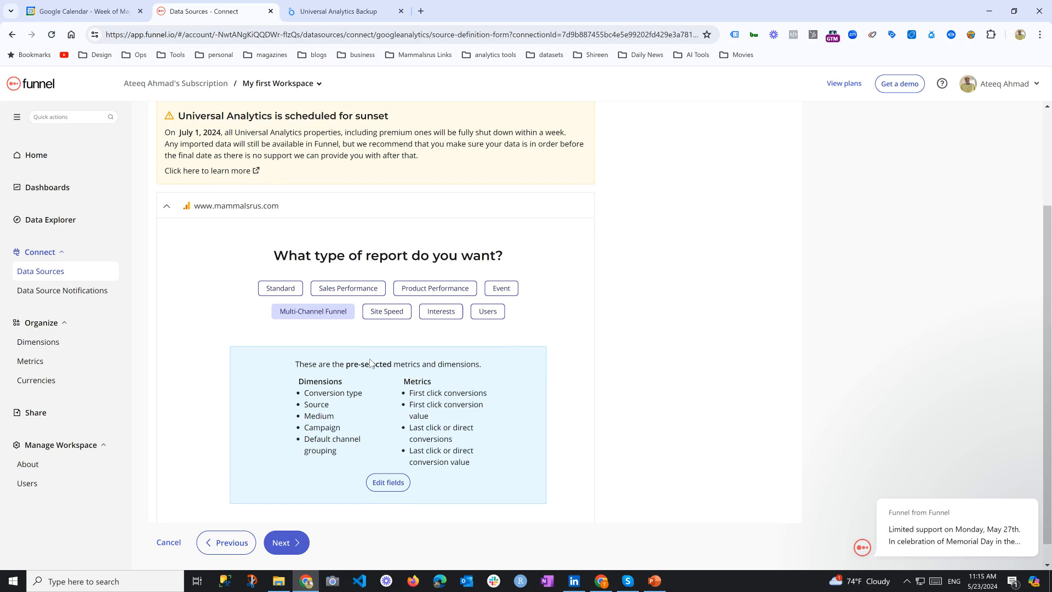
left_click(381, 310)
scroll(444, 362, "down", 2)
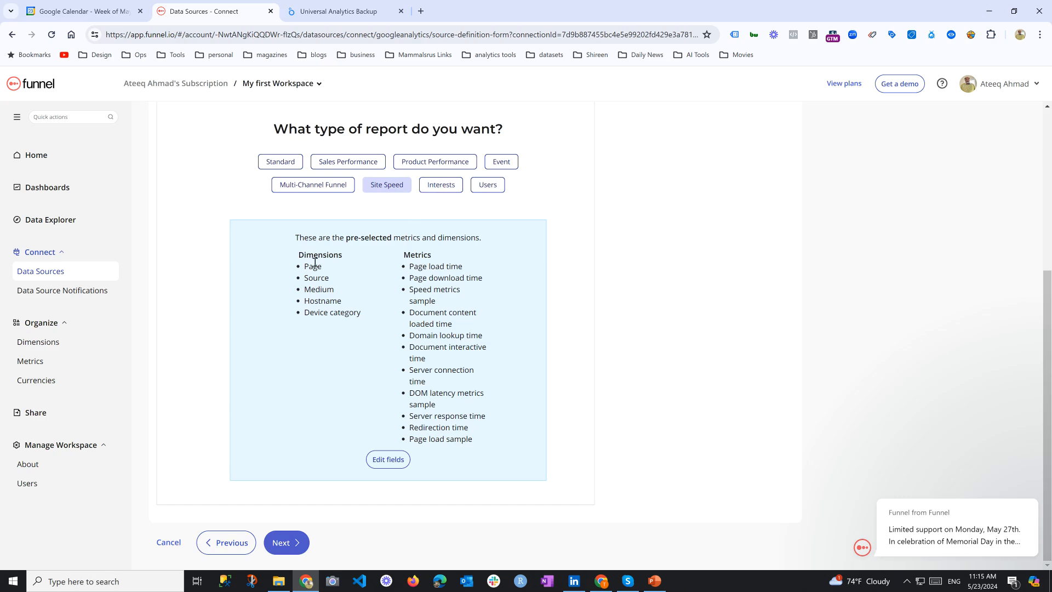
left_click(443, 185)
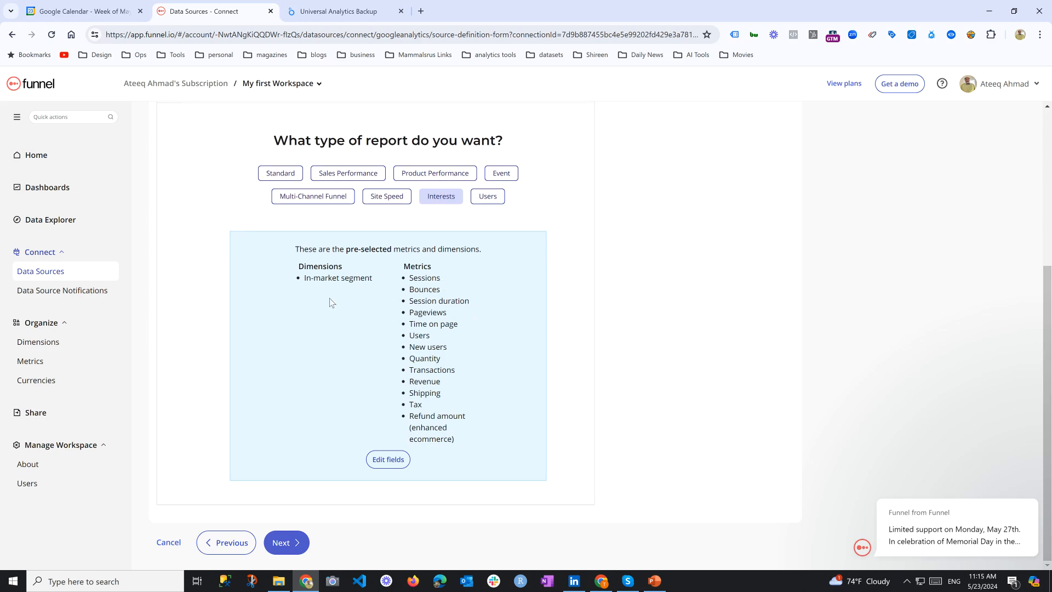
Choose the Users report type, continue to the confirmation stage and cancel the connection setup
left_click(485, 202)
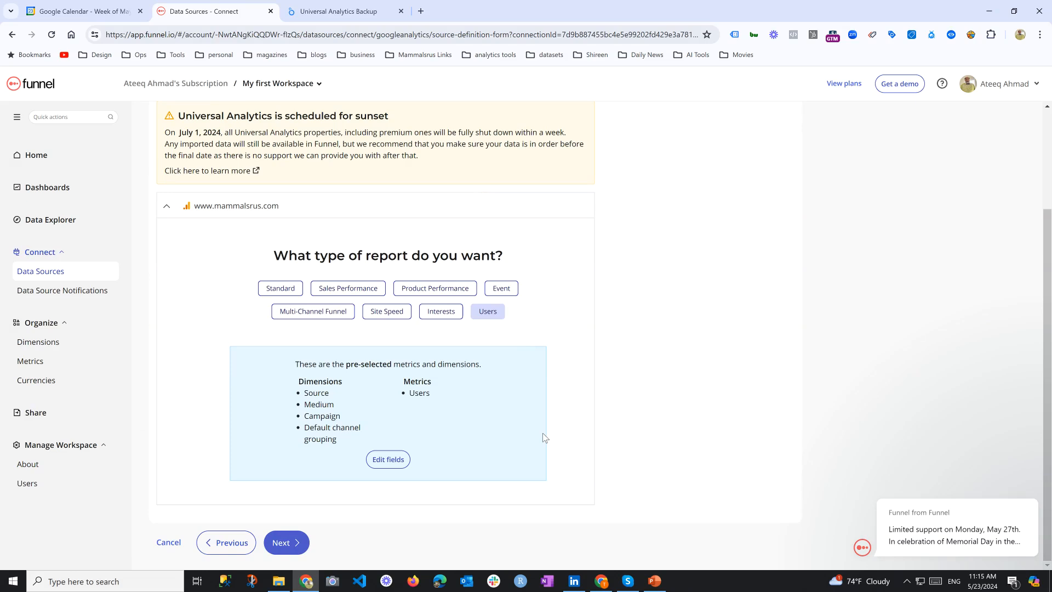
left_click(280, 543)
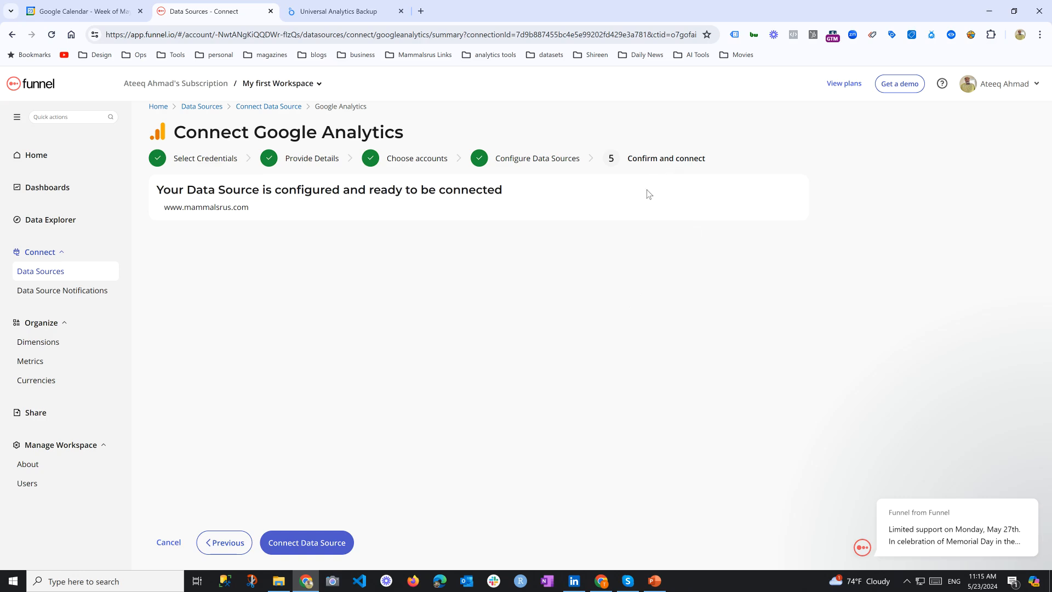
left_click(161, 546)
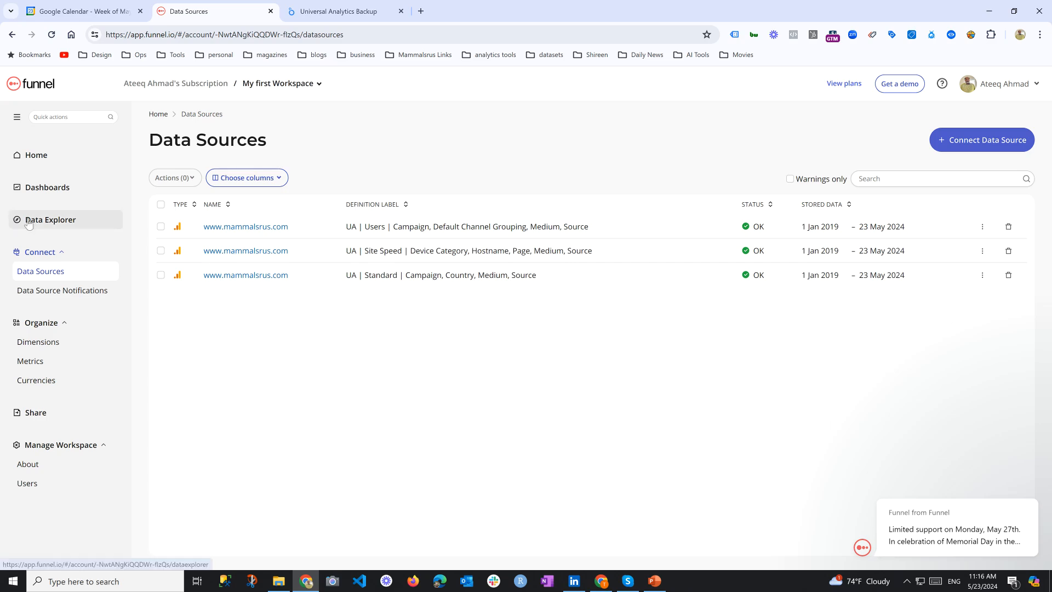
Open the Data Explorer and examine the loaded table's columns and the available Google Analytics dimension fields
left_click(60, 230)
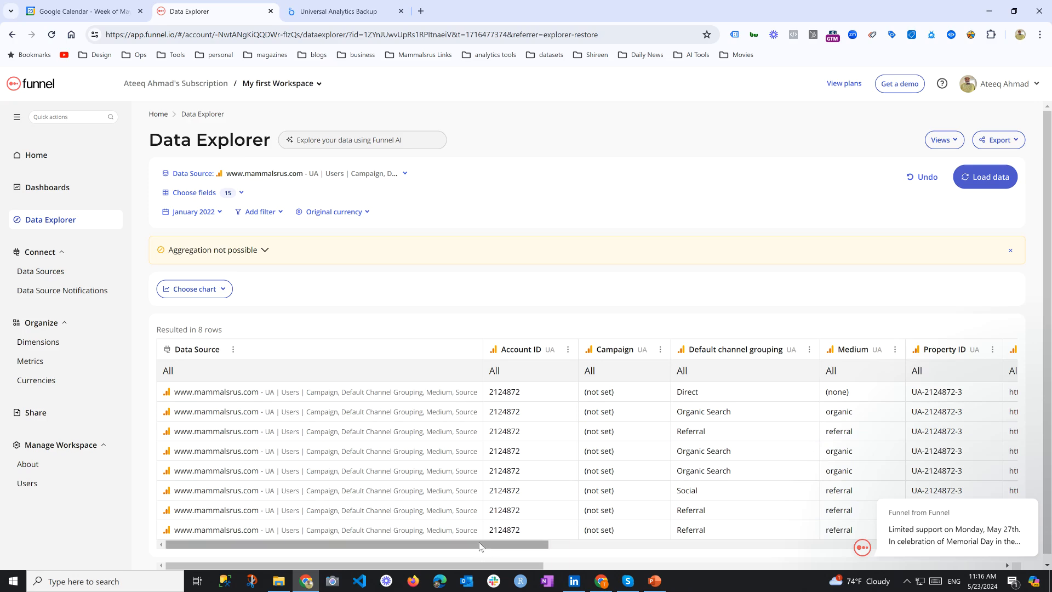
left_click_drag(479, 545, 774, 544)
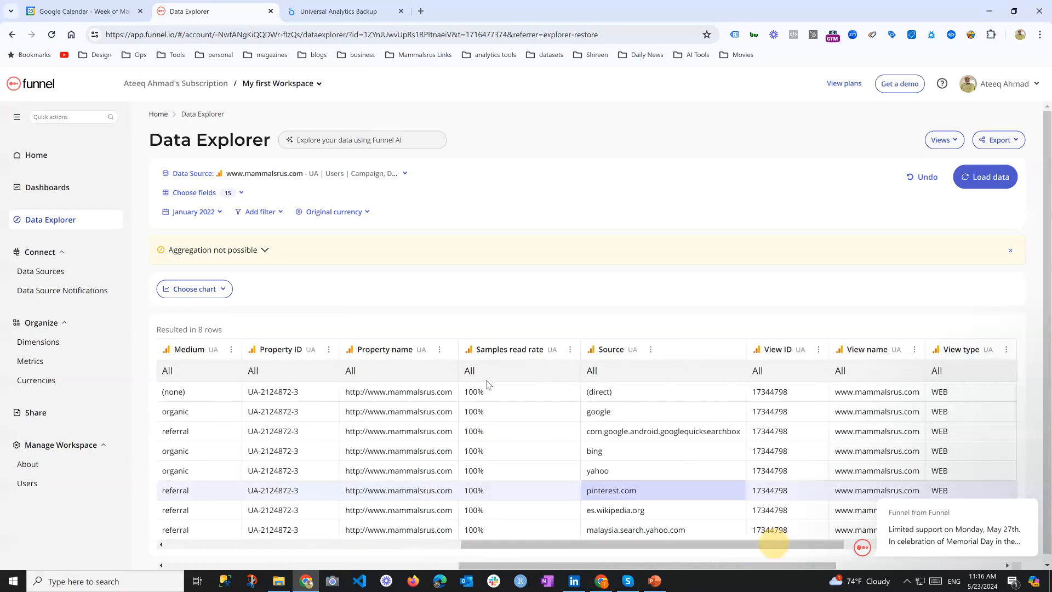
left_click(229, 195)
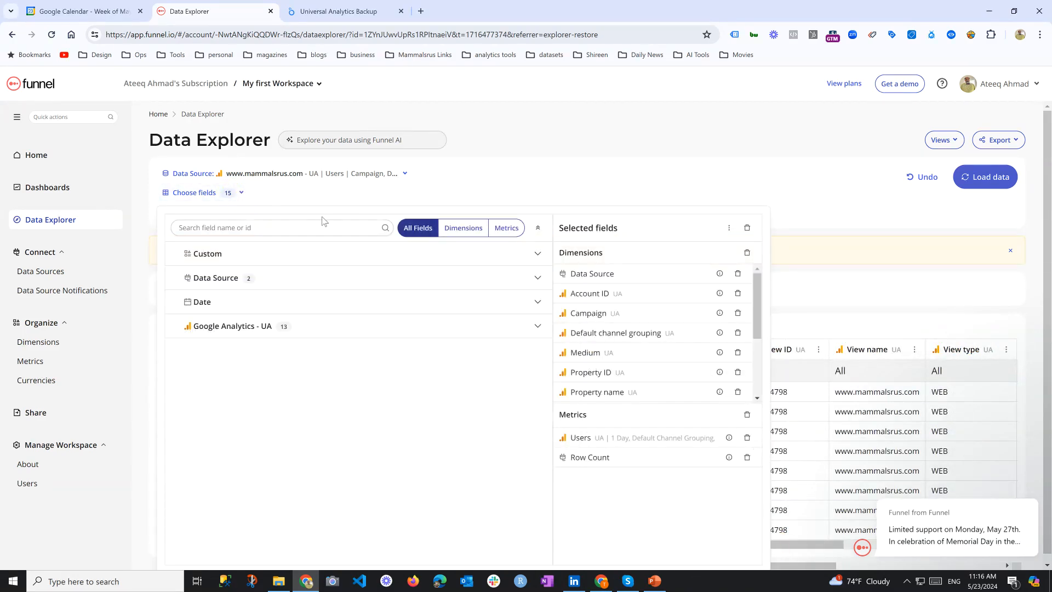
left_click(312, 326)
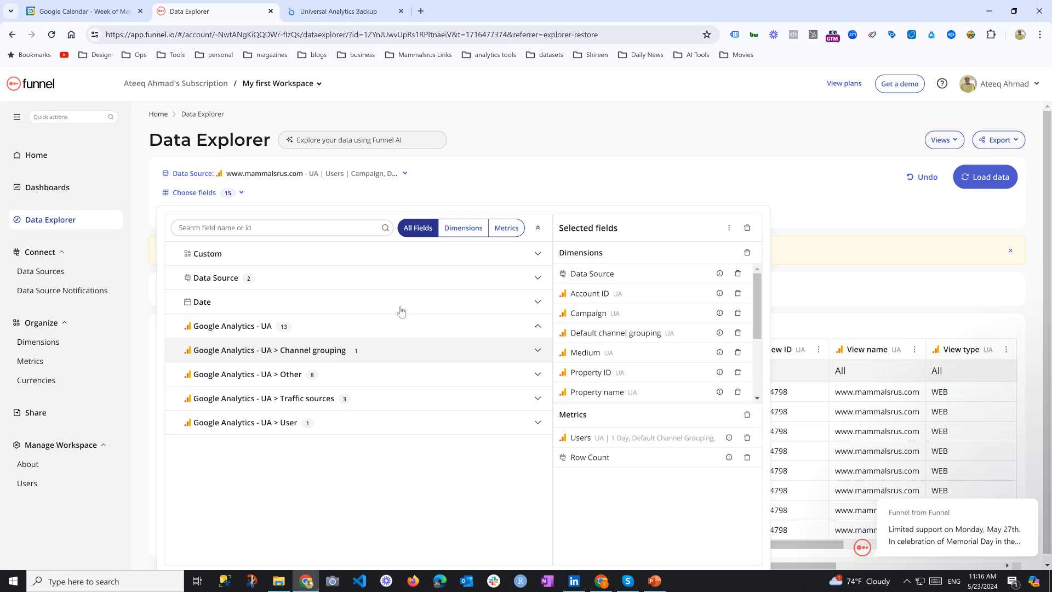
left_click(463, 227)
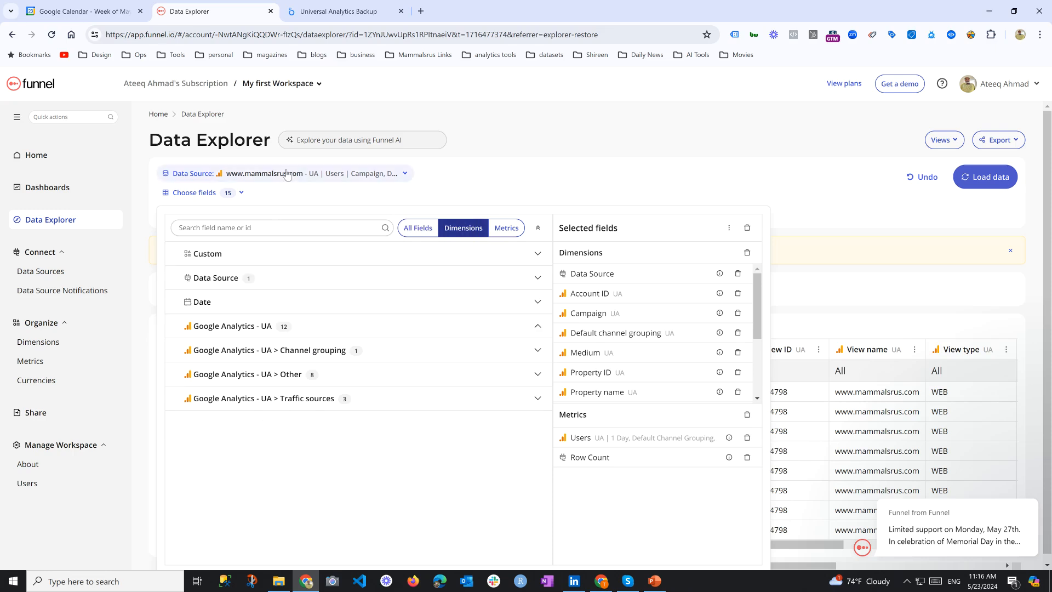
left_click(390, 177)
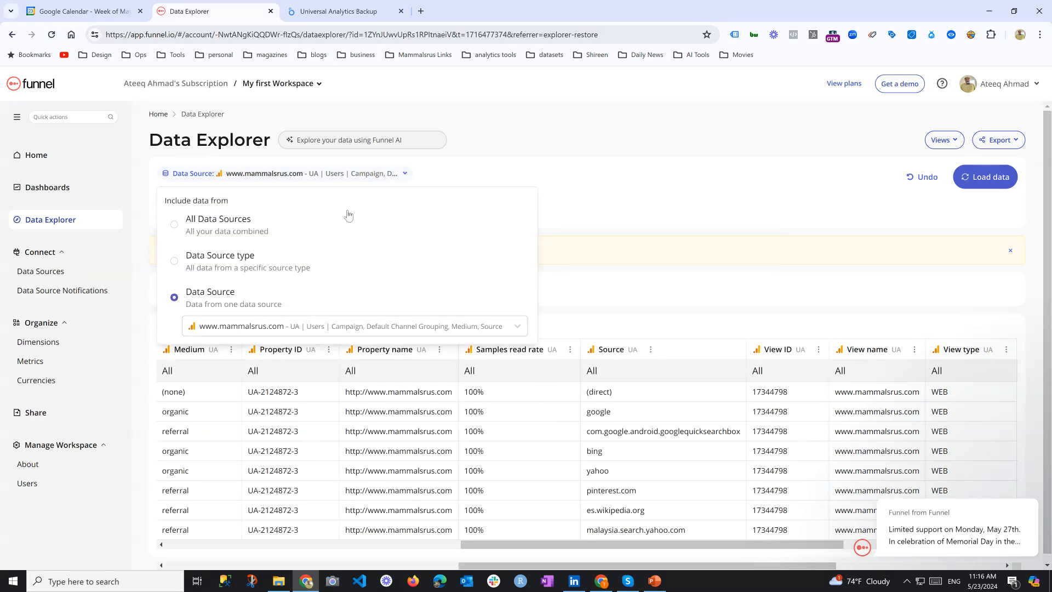
left_click(423, 328)
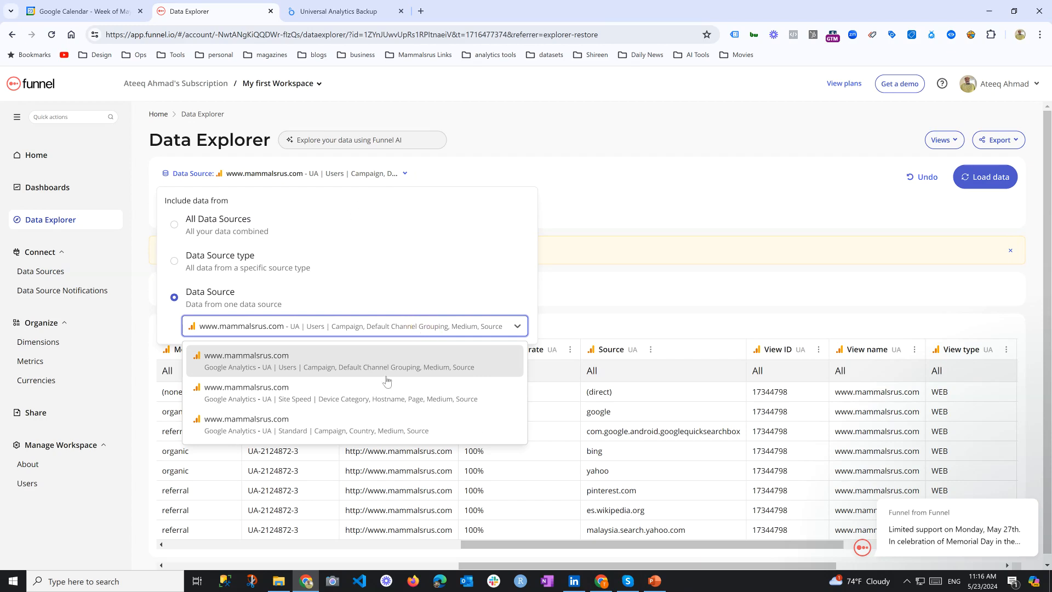
left_click(373, 402)
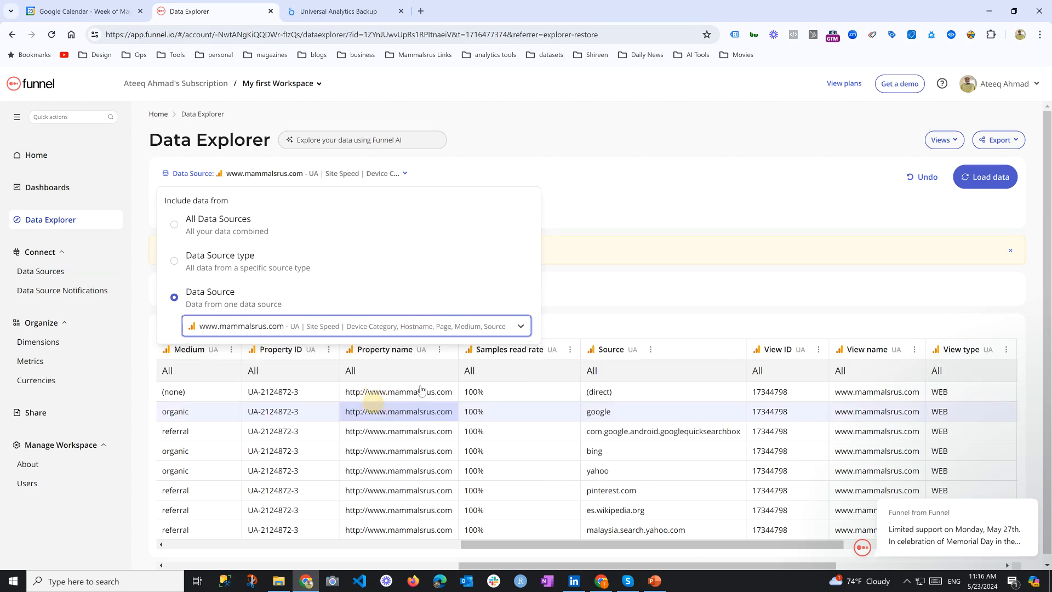
left_click(646, 291)
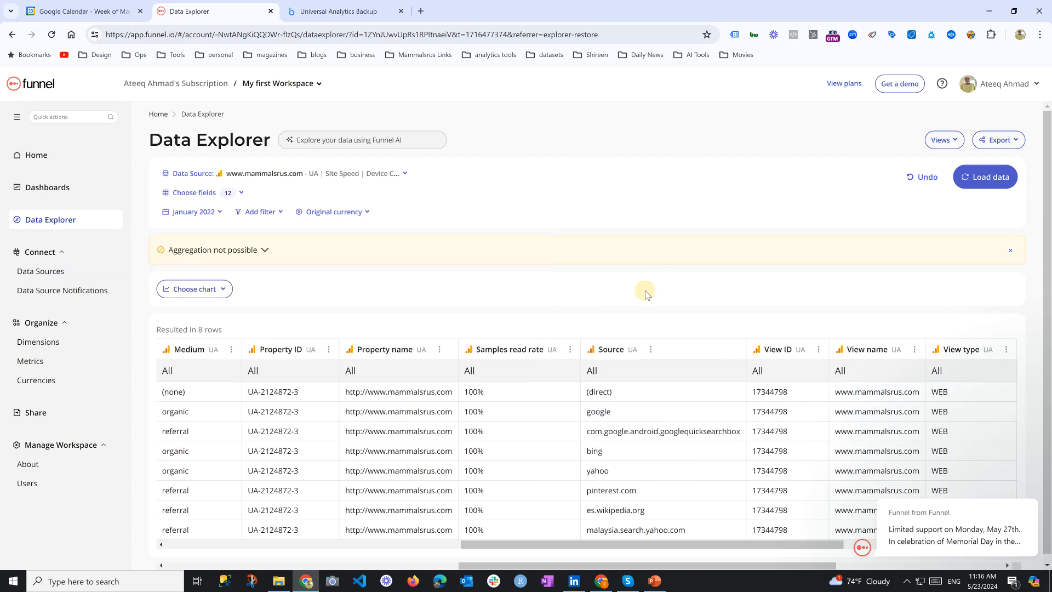
left_click(982, 178)
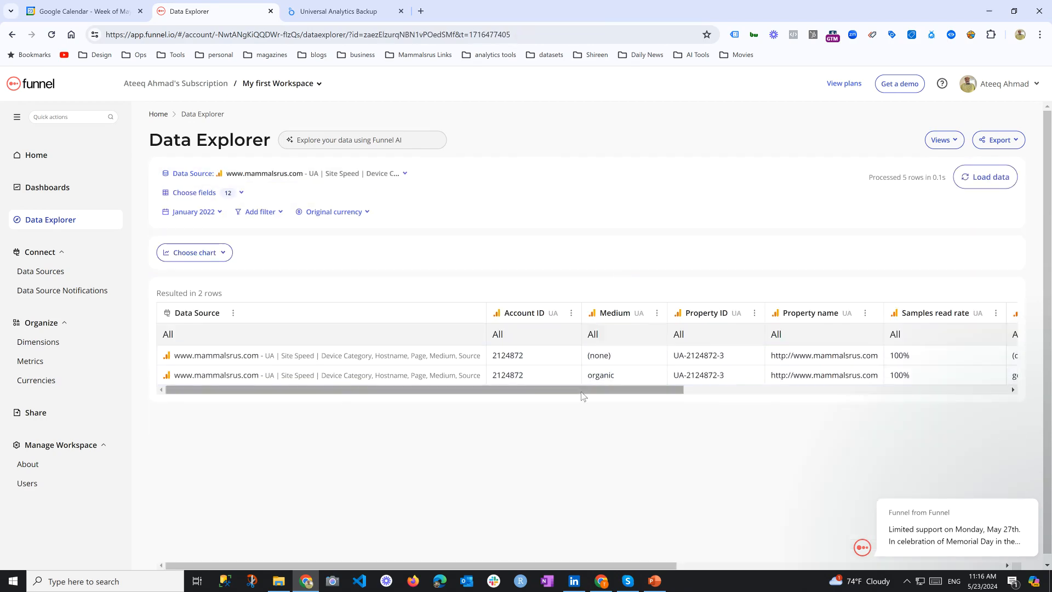
Examine the Data Explorer's date range, dimension filter and export options for the loaded Site Speed data
left_click_drag(584, 390, 524, 342)
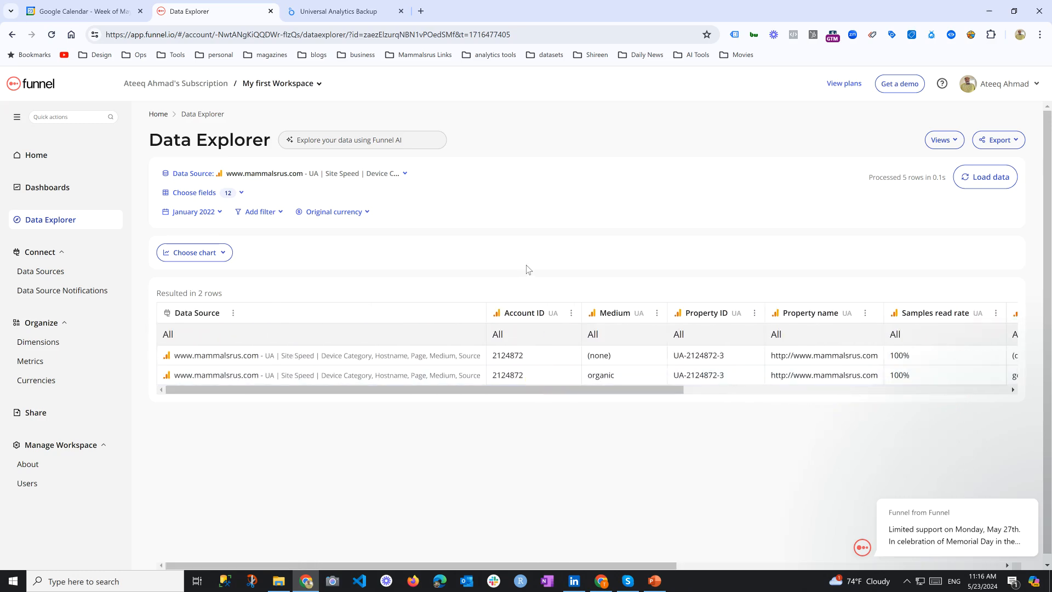
left_click(187, 219)
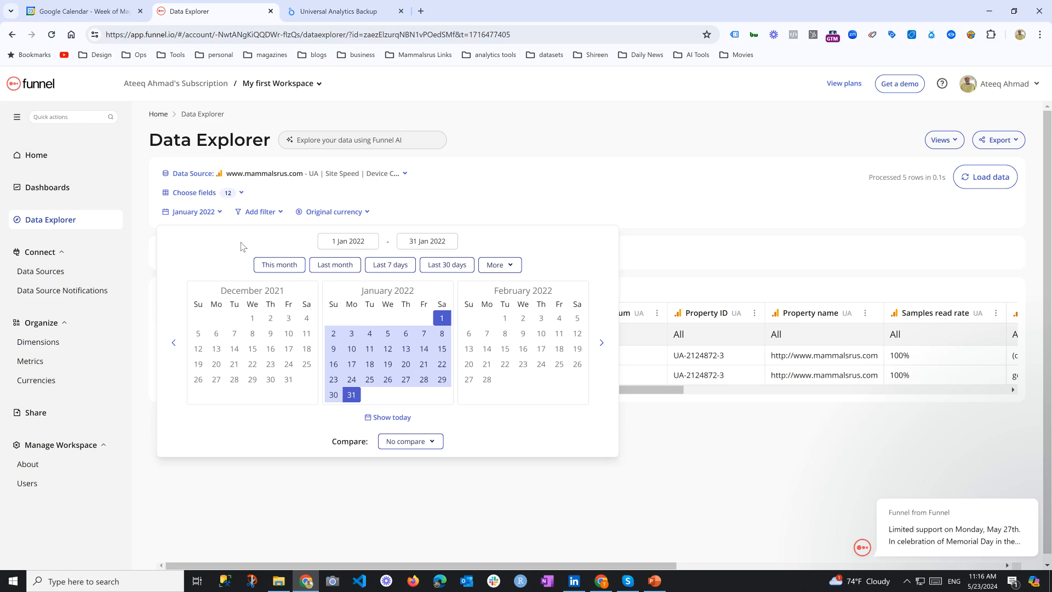
left_click(259, 212)
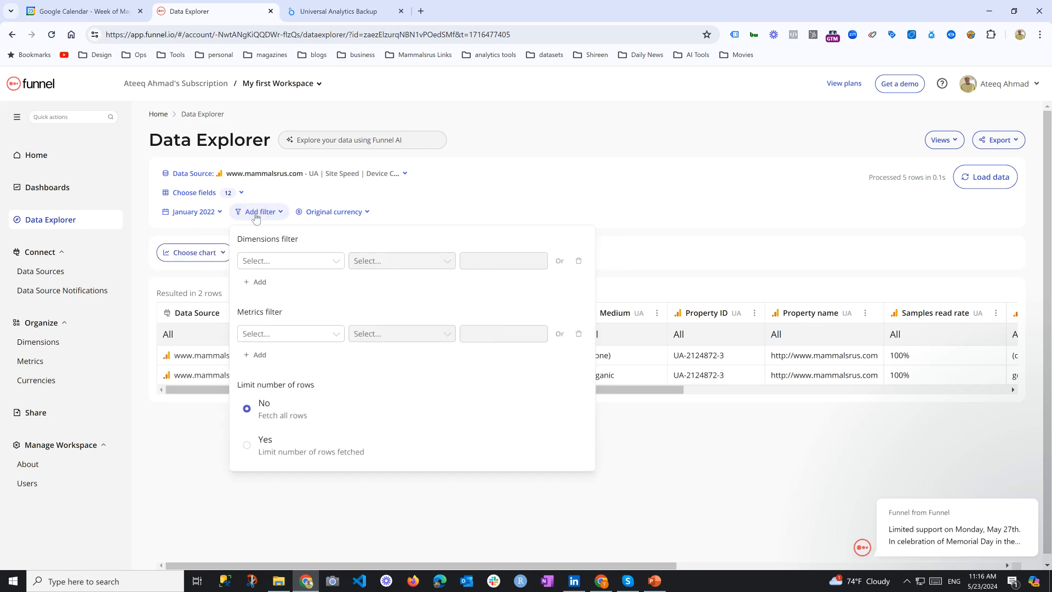
left_click(294, 265)
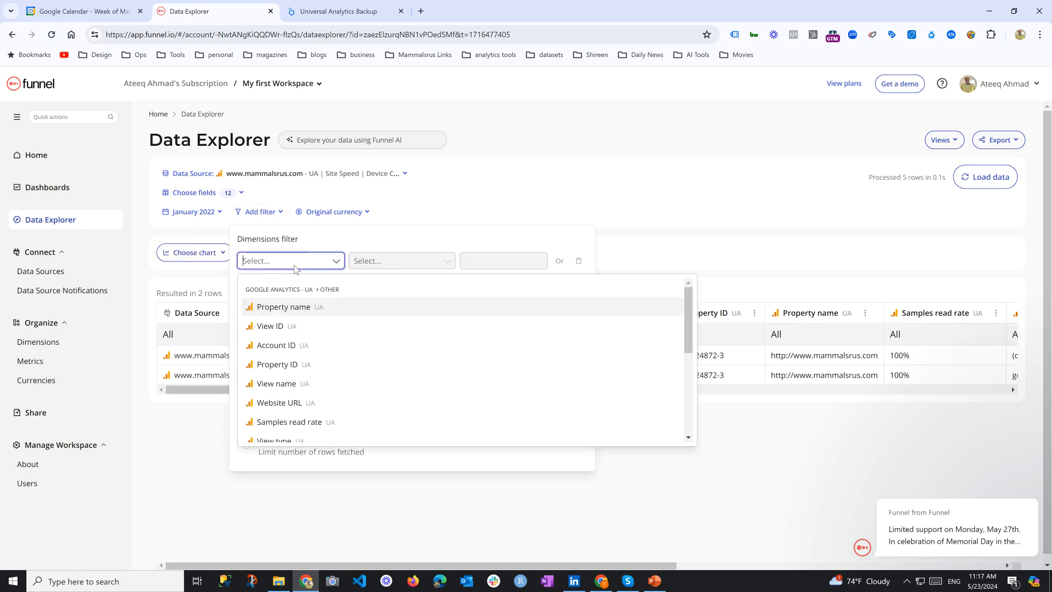
left_click(440, 213)
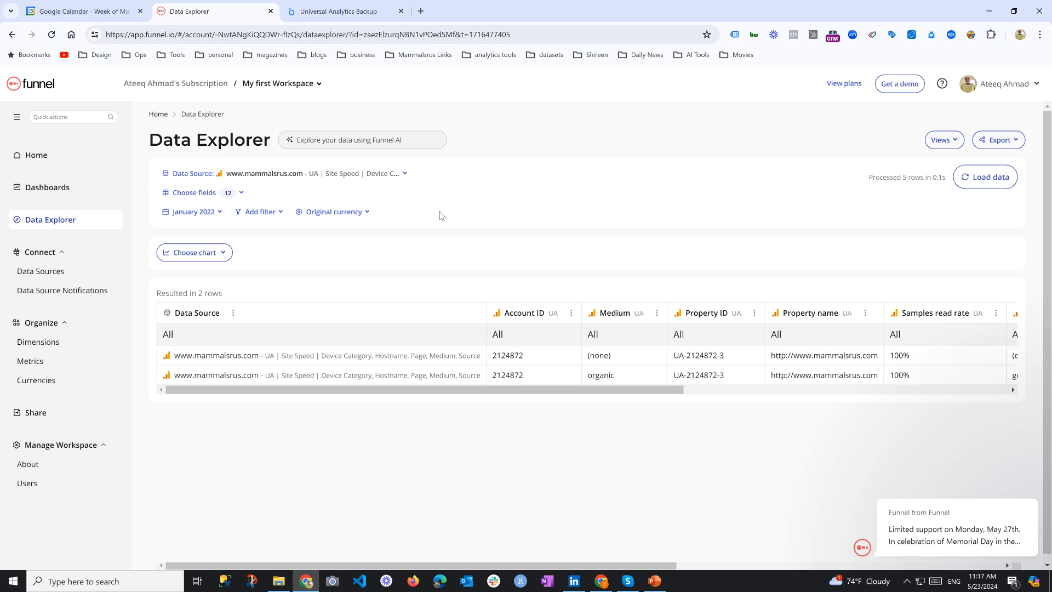
left_click(1013, 140)
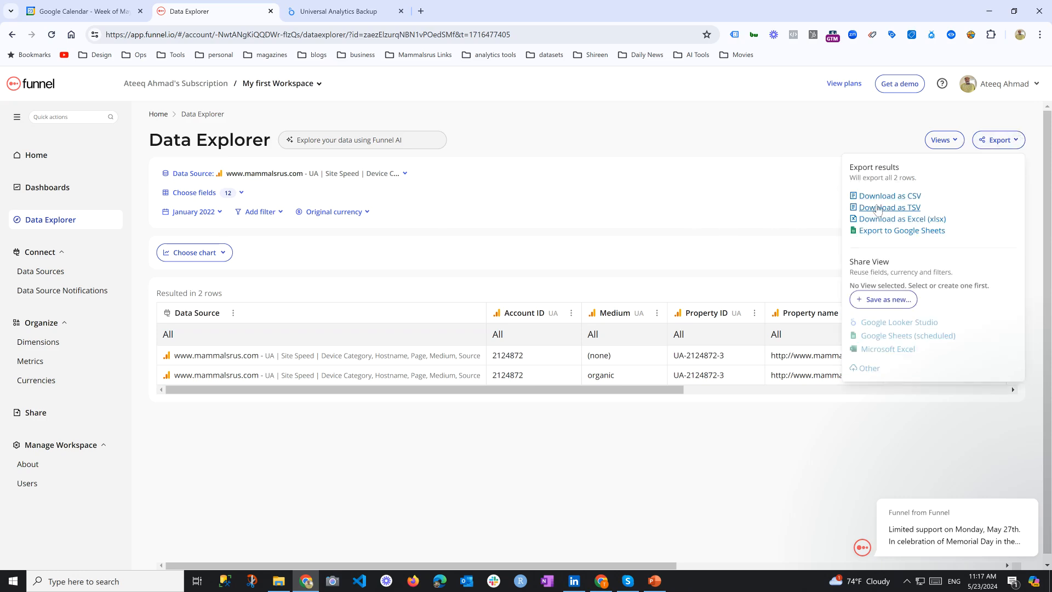
left_click(730, 202)
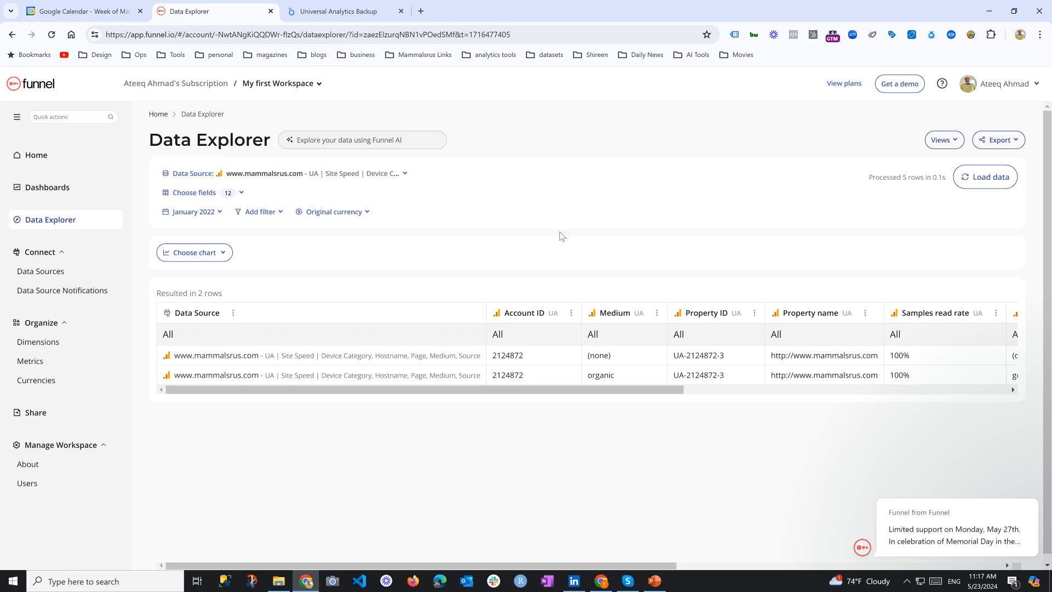
Open the Universal Analytics - Audience Overview dashboard and examine its scorecards, All Users chart and Traffic Acquisition table
left_click(91, 188)
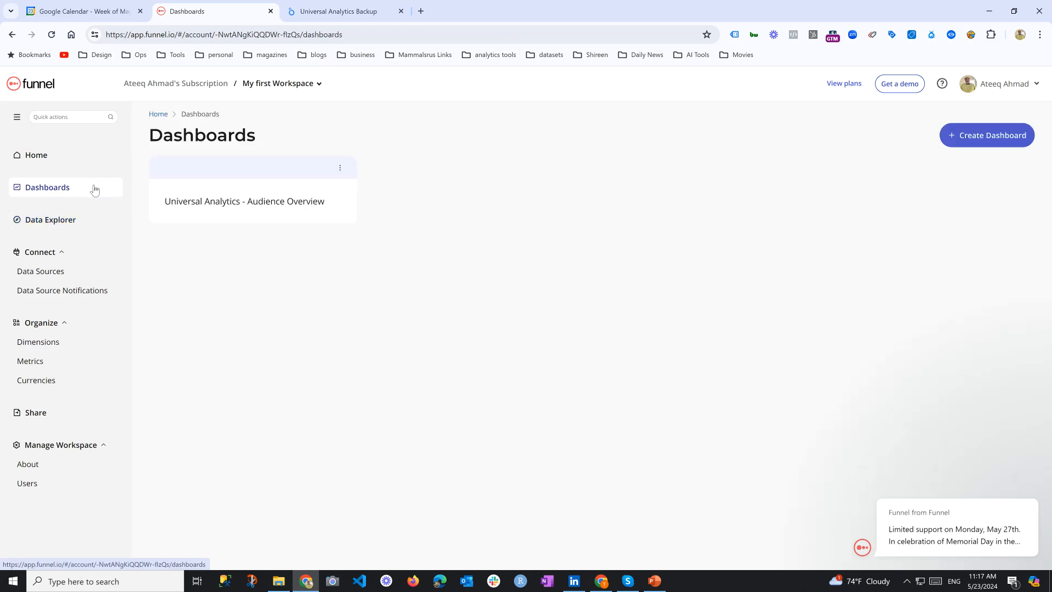
left_click(333, 219)
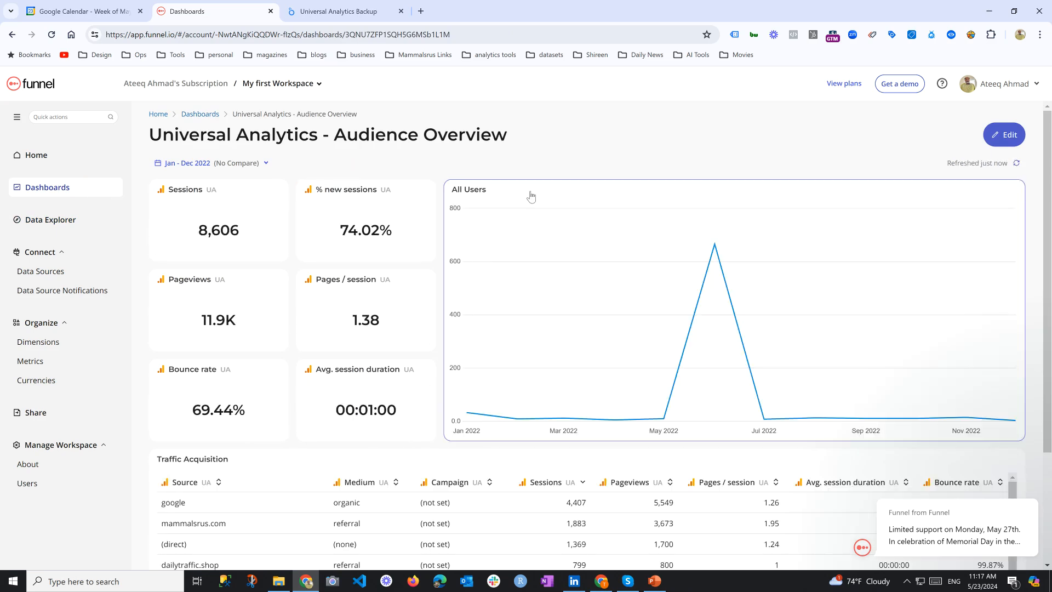
scroll(532, 200, "down", 2)
scroll(533, 203, "up", 2)
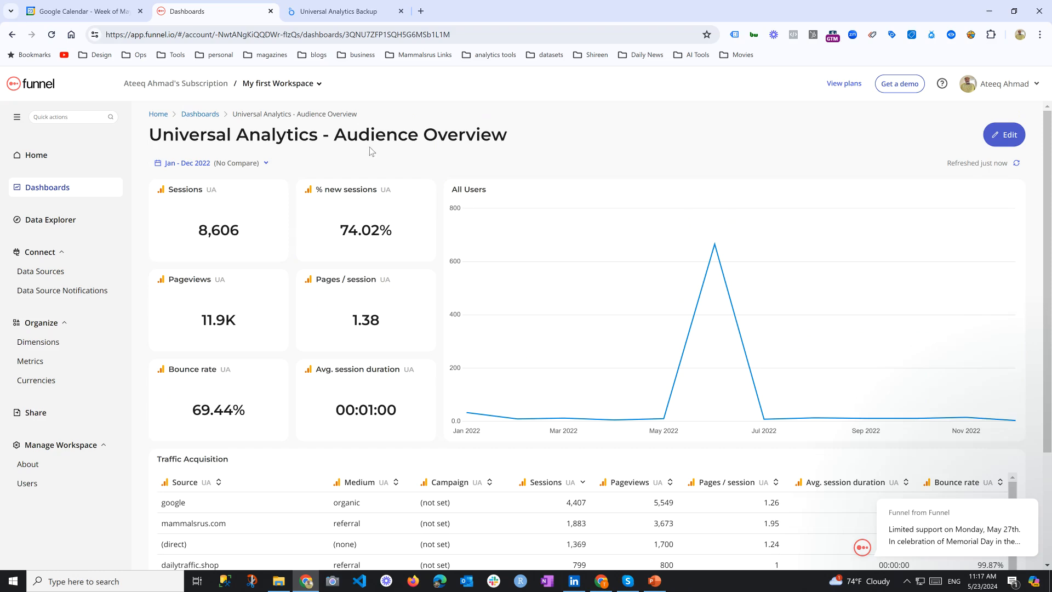
scroll(356, 220, "down", 3)
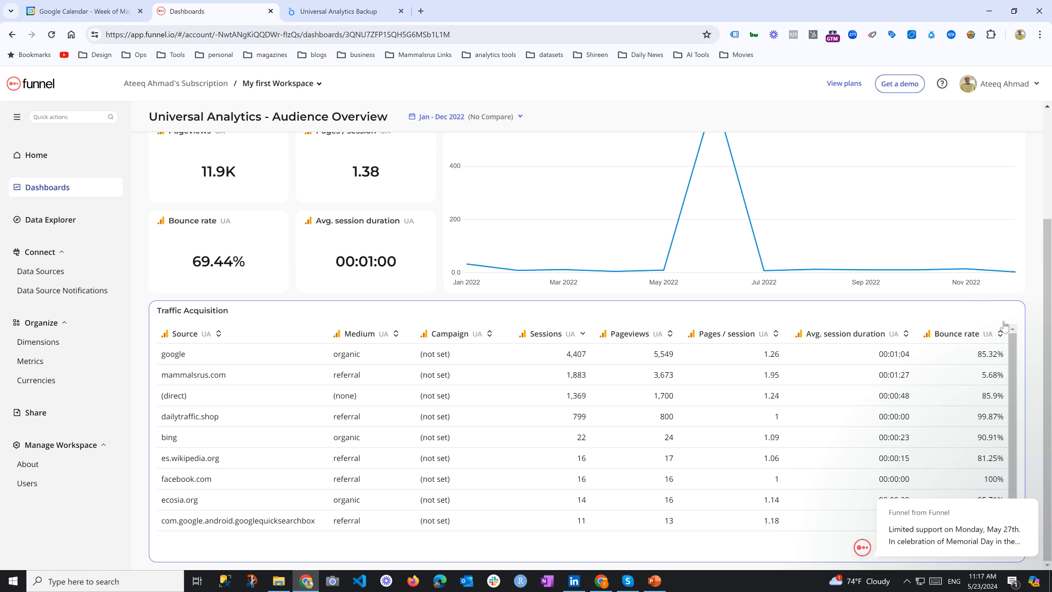
scroll(1004, 326, "up", 3)
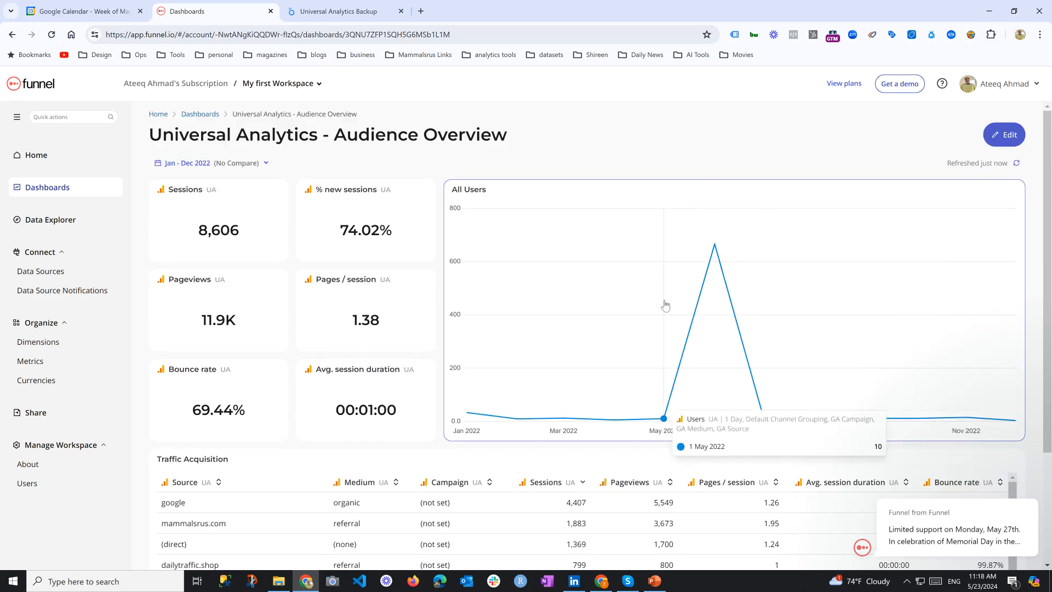
Put the Audience Overview dashboard into edit mode and remove its Traffic Acquisition table
left_click(1010, 143)
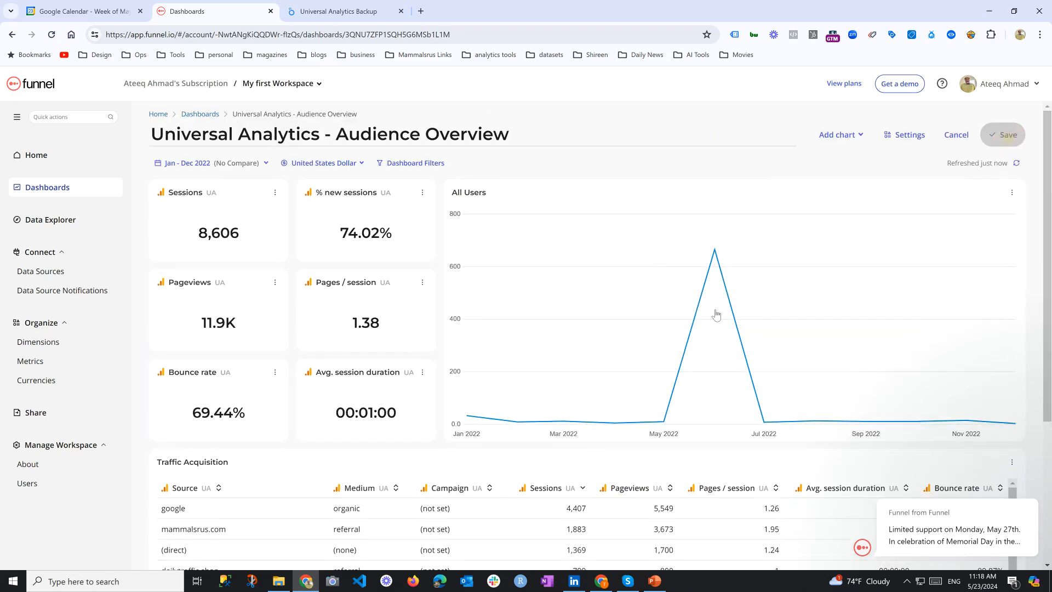
scroll(677, 311, "down", 3)
scroll(677, 311, "down", 1)
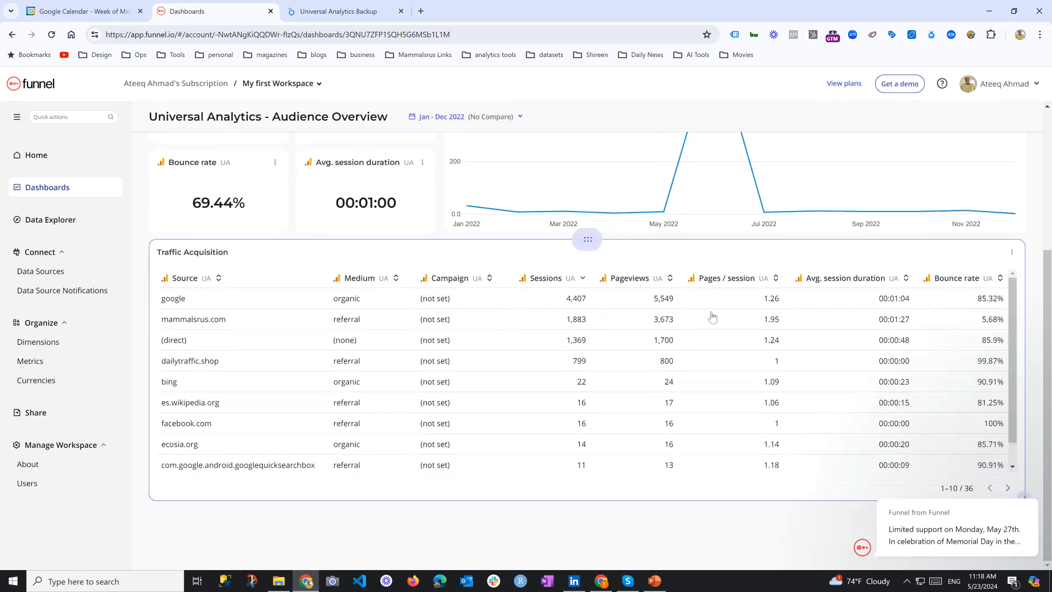
left_click(1011, 252)
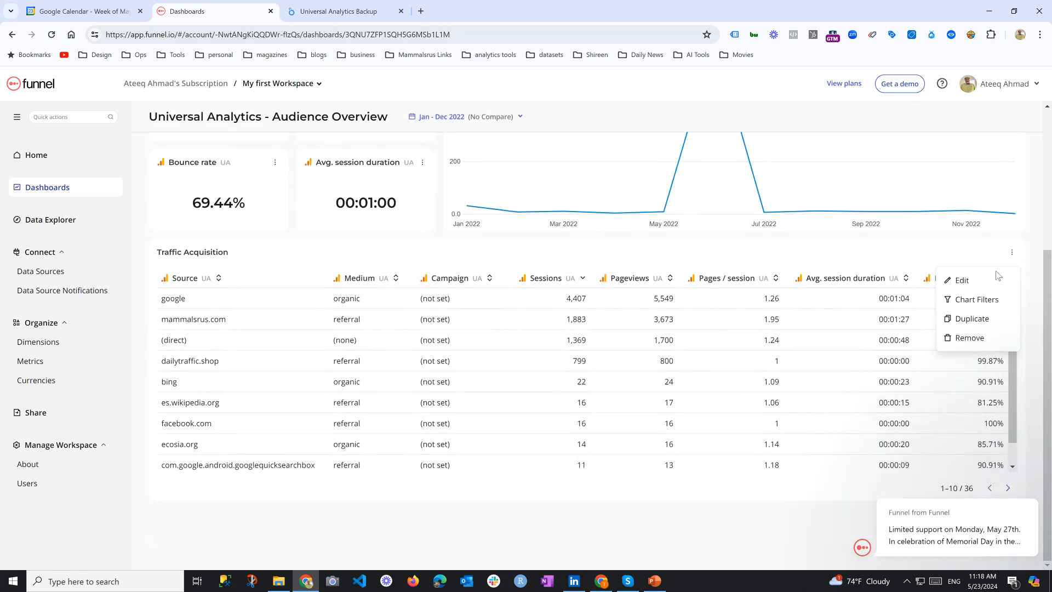
left_click(983, 338)
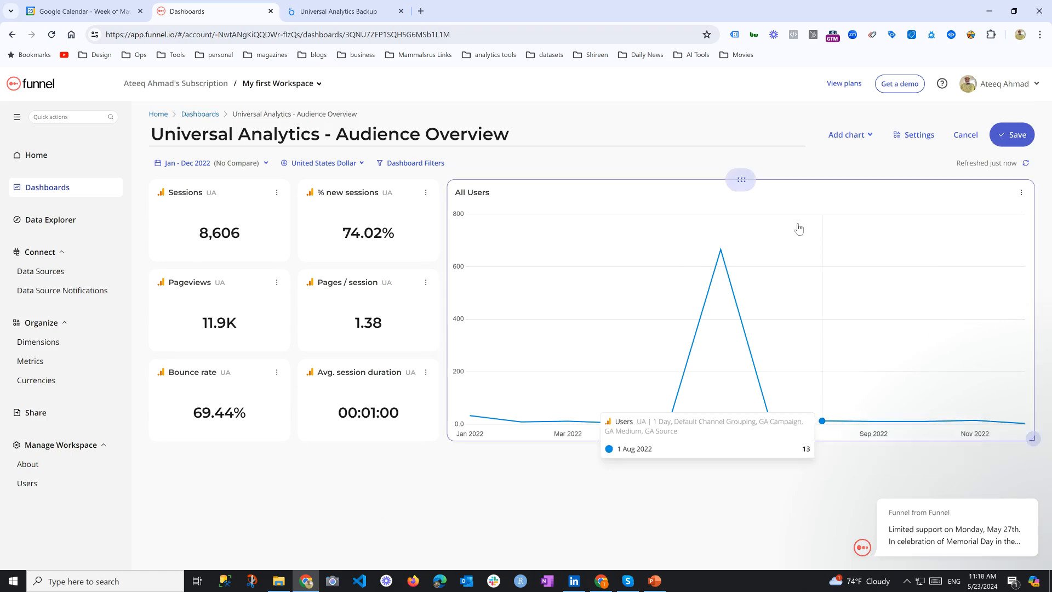
Add a bar chart to the dashboard, move it to the left edge beneath the scorecards and make it narrower
left_click(857, 144)
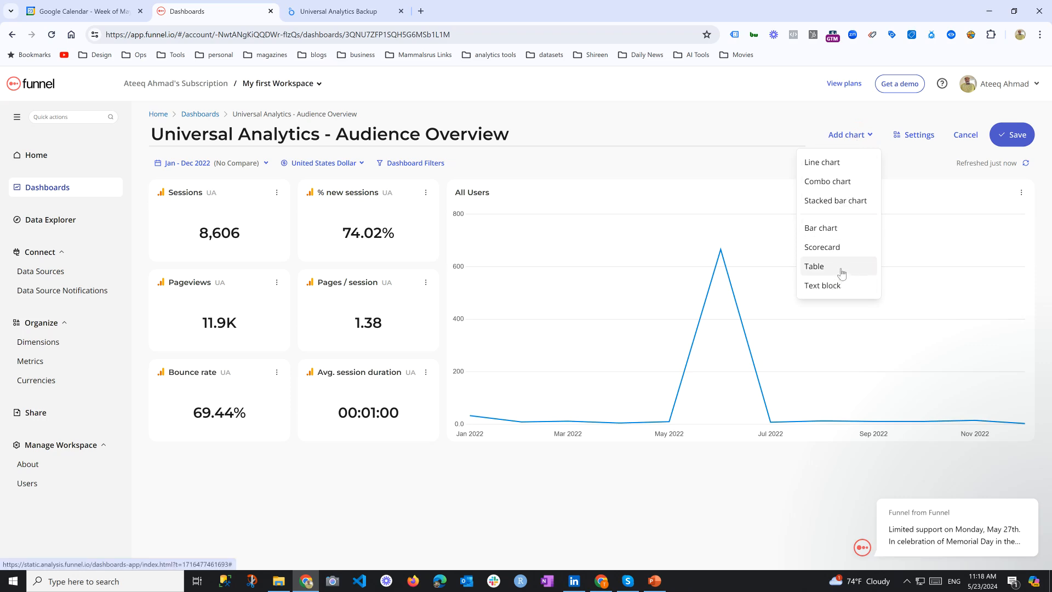
left_click(836, 228)
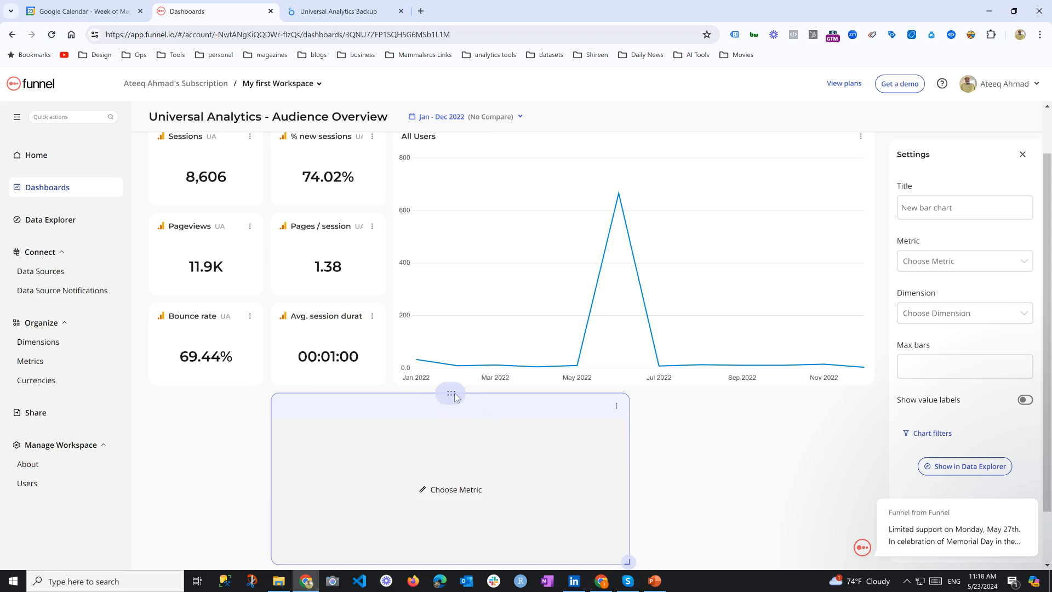
left_click_drag(451, 393, 329, 393)
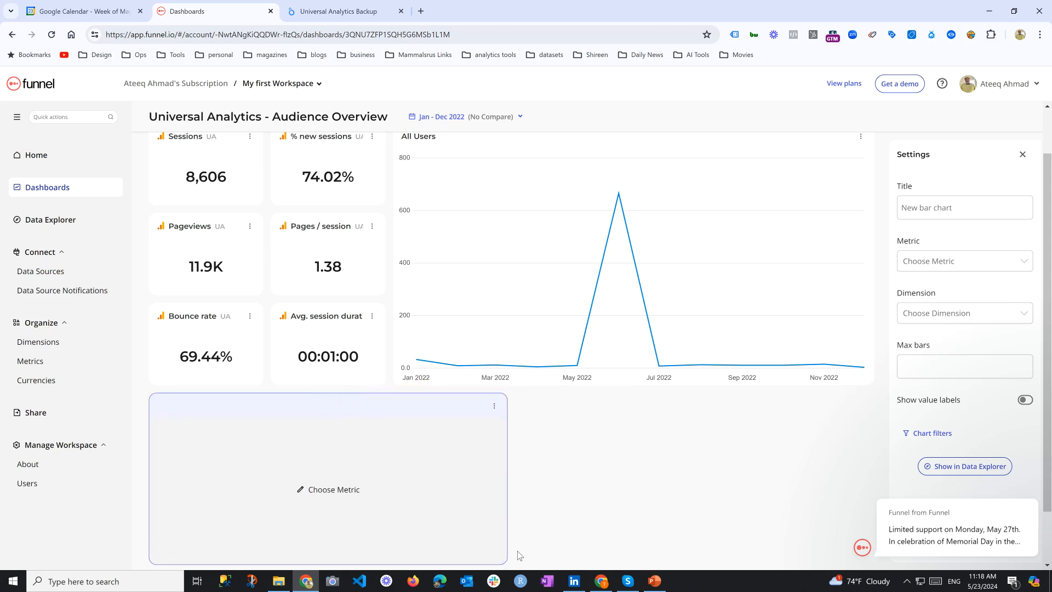
left_click_drag(503, 559, 445, 561)
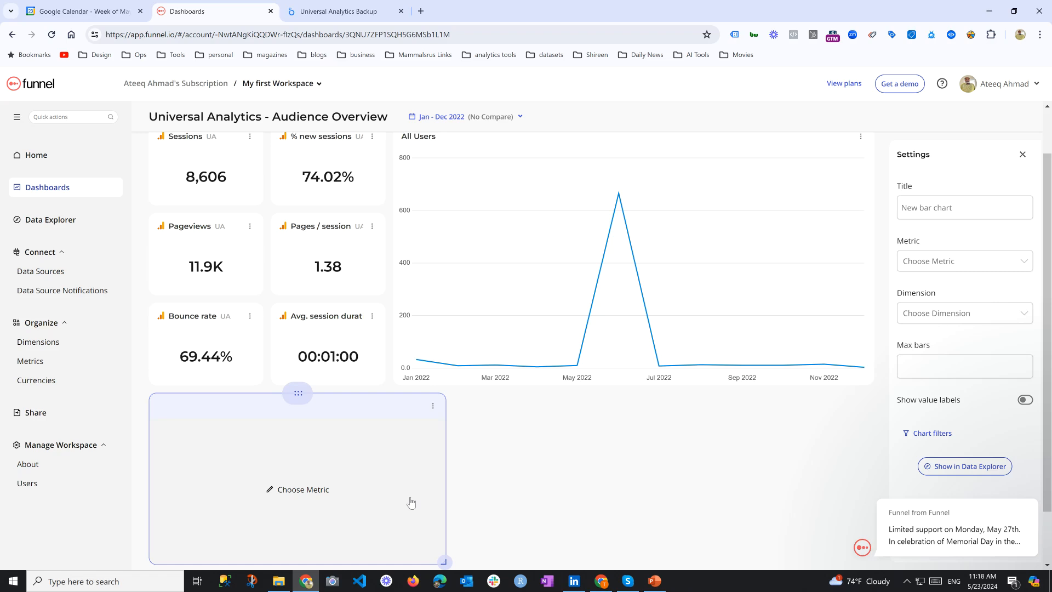
scroll(384, 466, "up", 1)
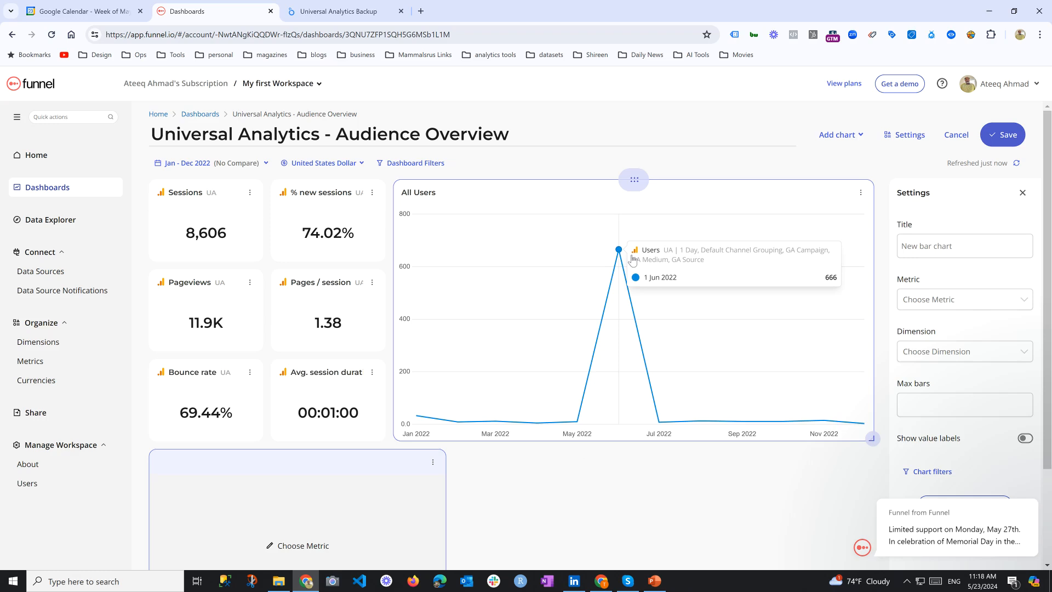
scroll(516, 470, "down", 1)
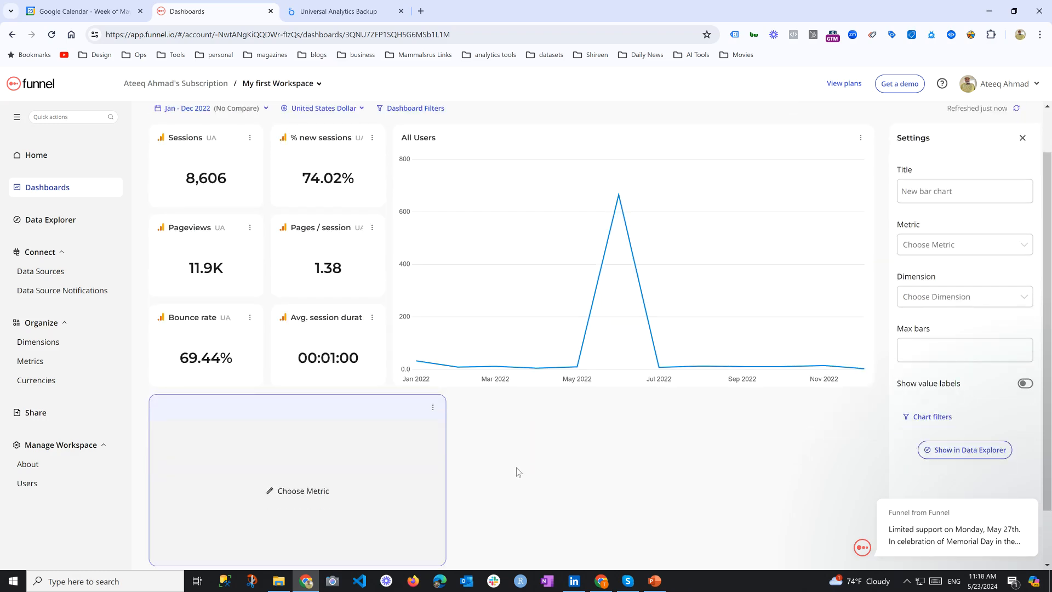
left_click(433, 408)
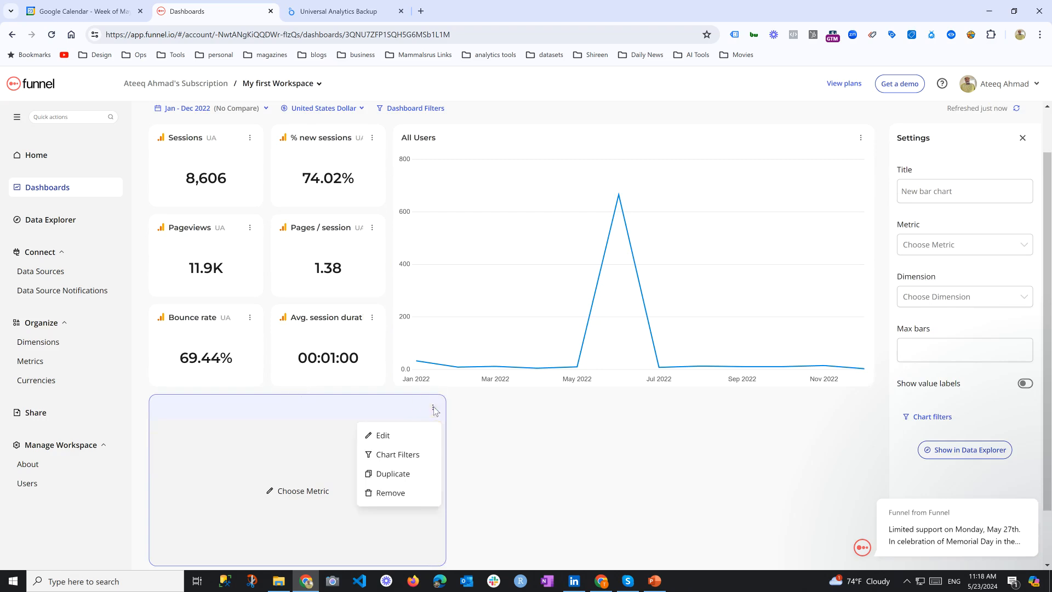
left_click(413, 437)
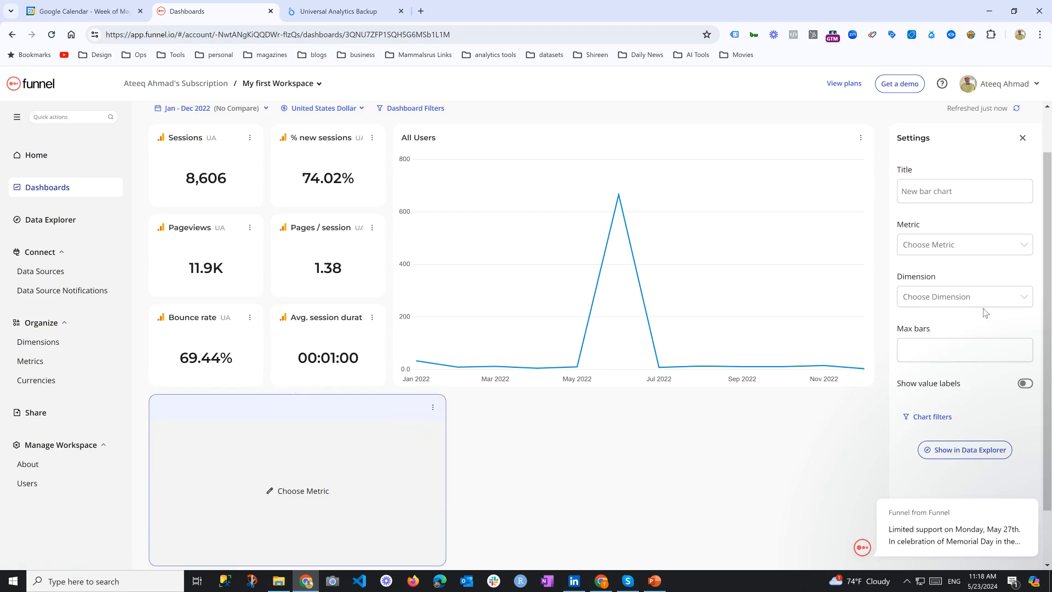
left_click(982, 251)
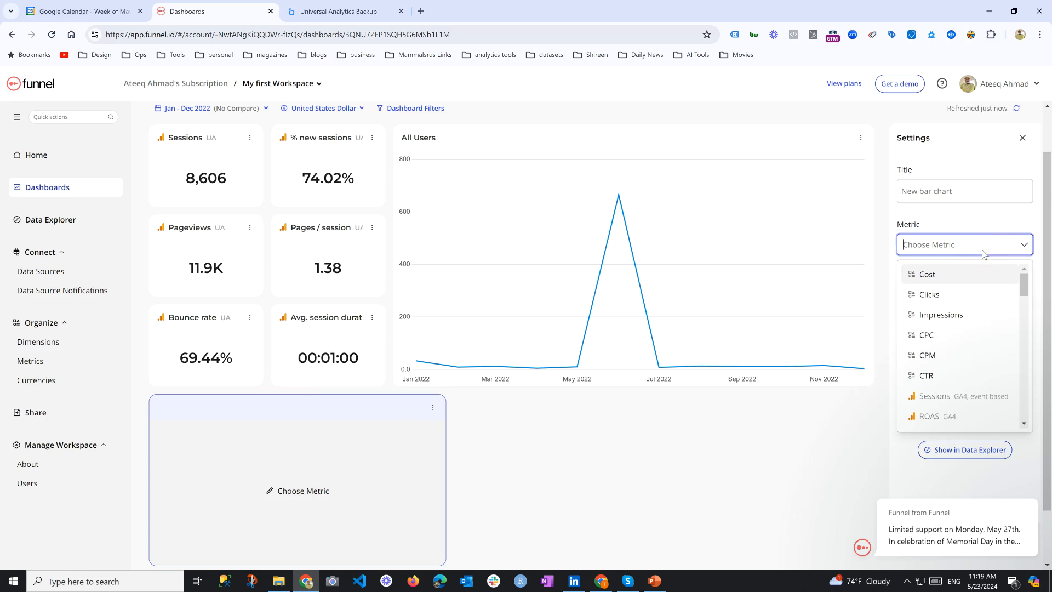
type("coun")
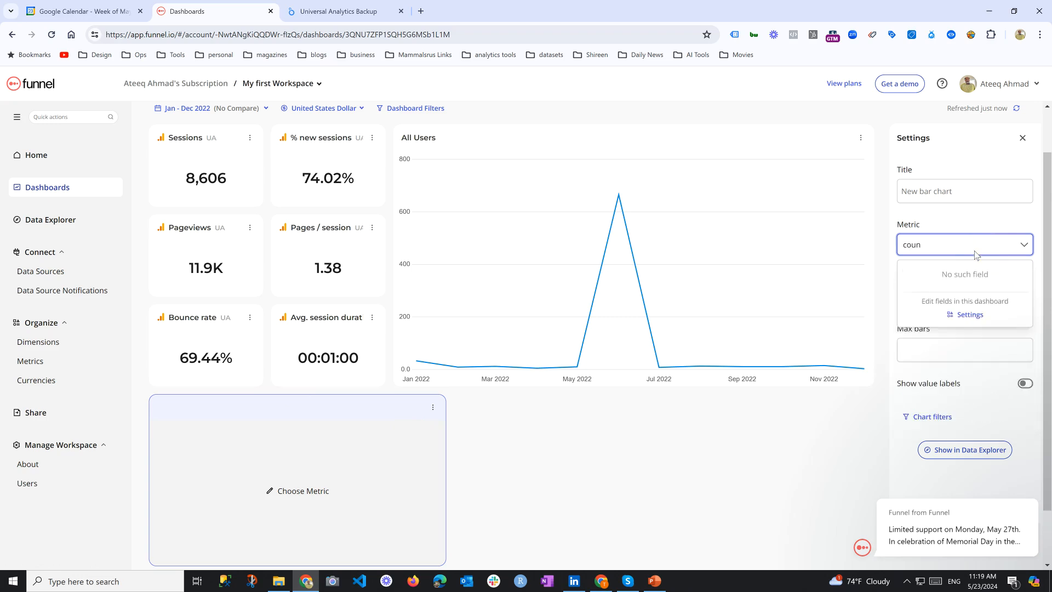
key("BackSpace")
key("BackSpace")
key("BackSpace")
key("BackSpace")
key("Escape")
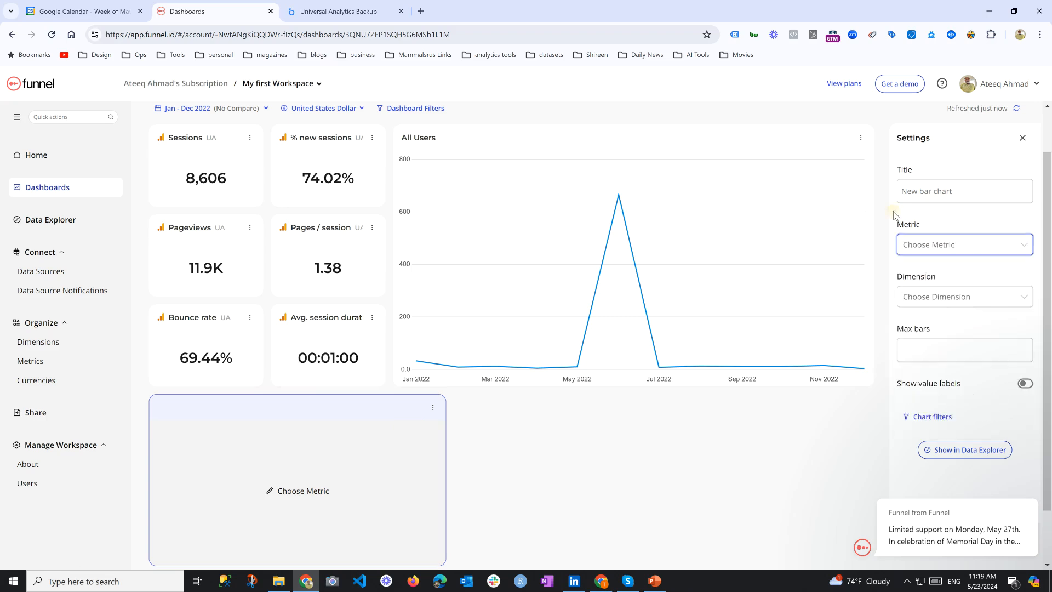
Set the new bar chart's metric to Sessions (UA) and its dimension to Country (UA)
left_click(900, 243)
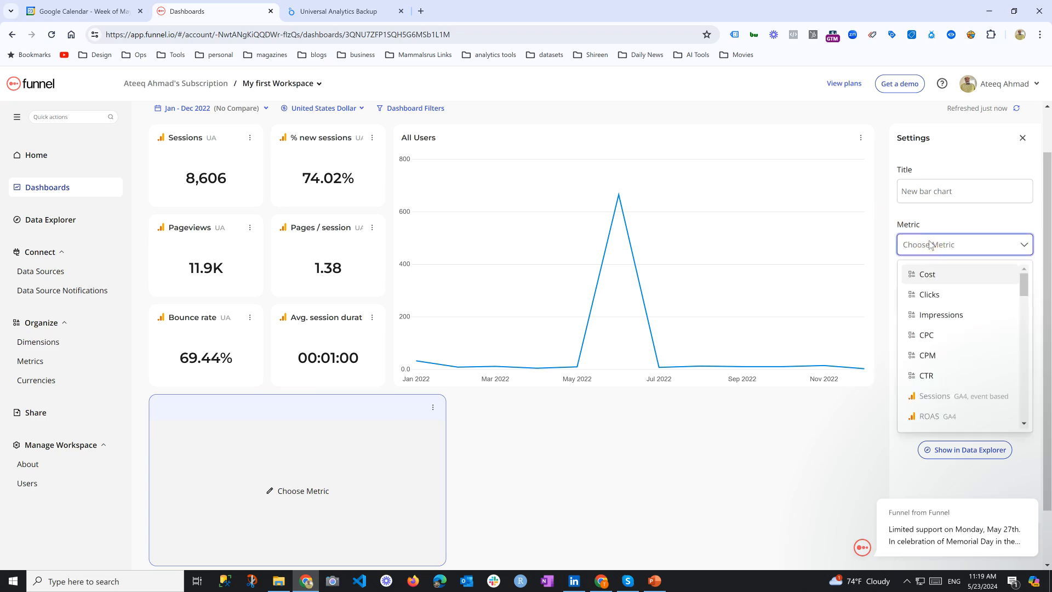
scroll(993, 329, "down", 2)
scroll(993, 334, "down", 2)
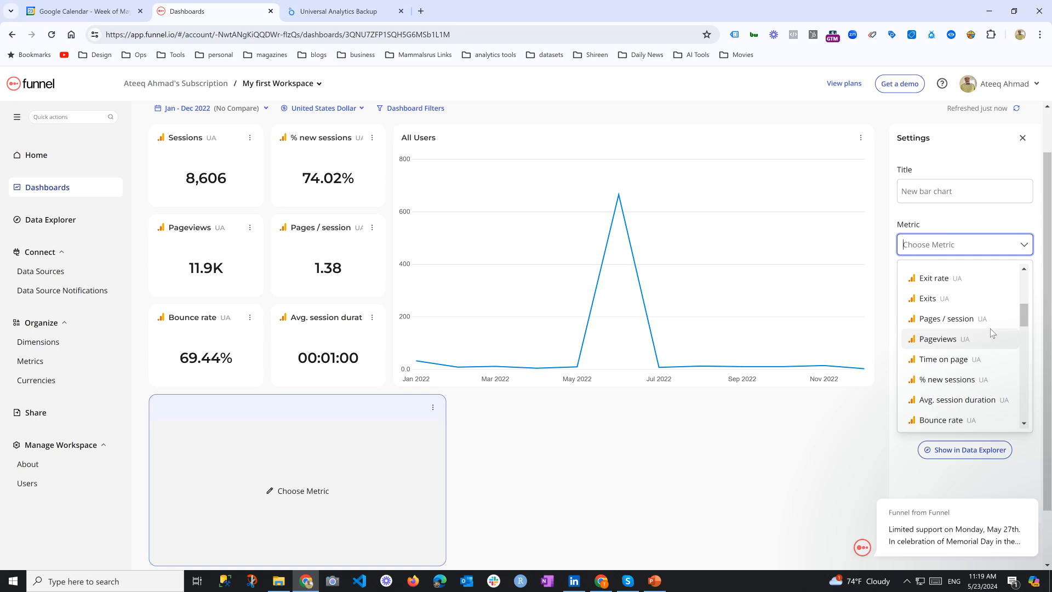
type("sess")
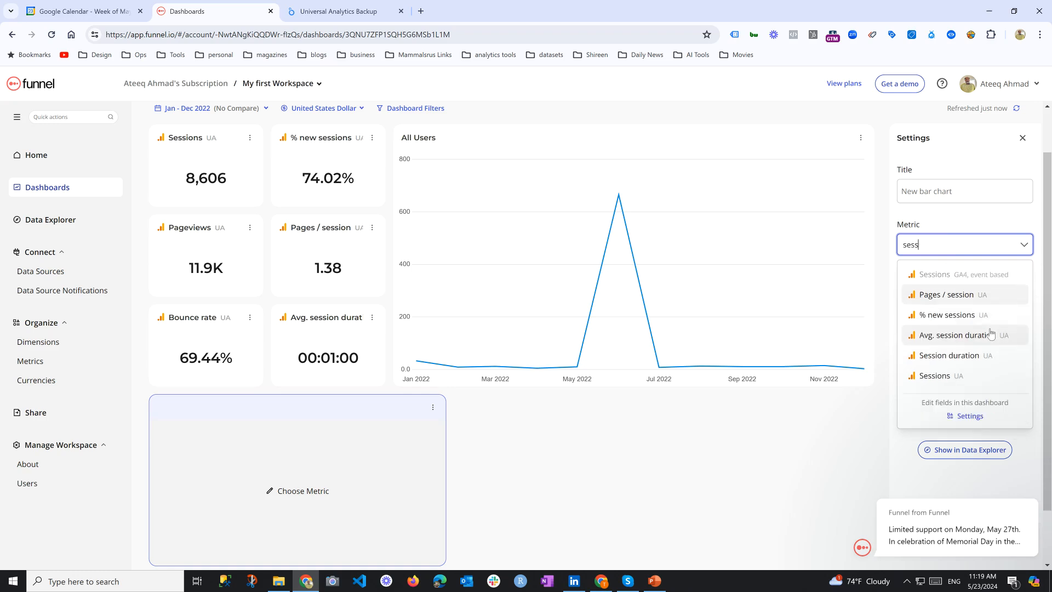
left_click(967, 376)
left_click(960, 305)
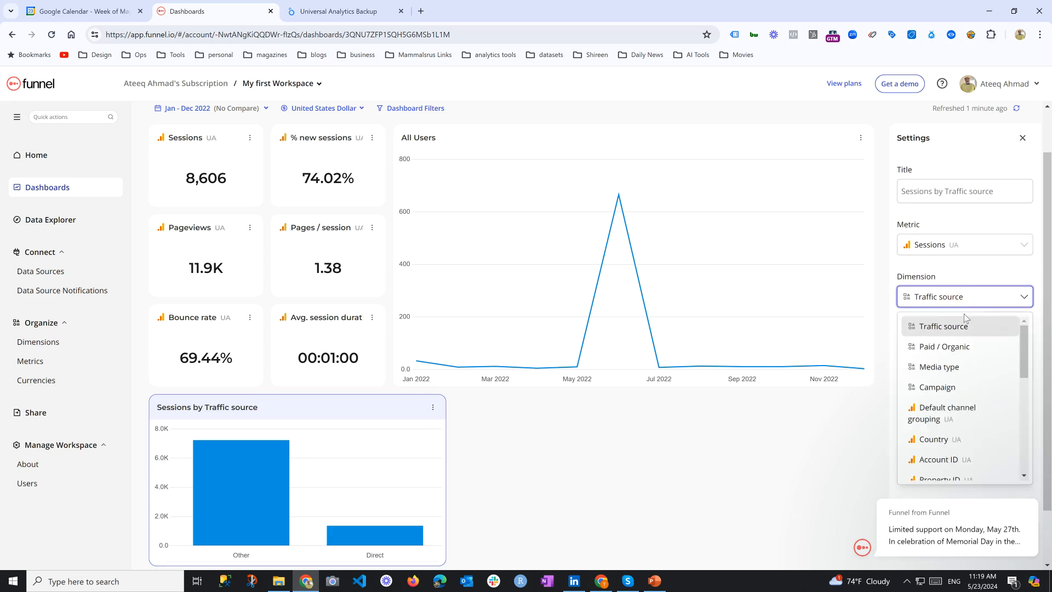
type("coun")
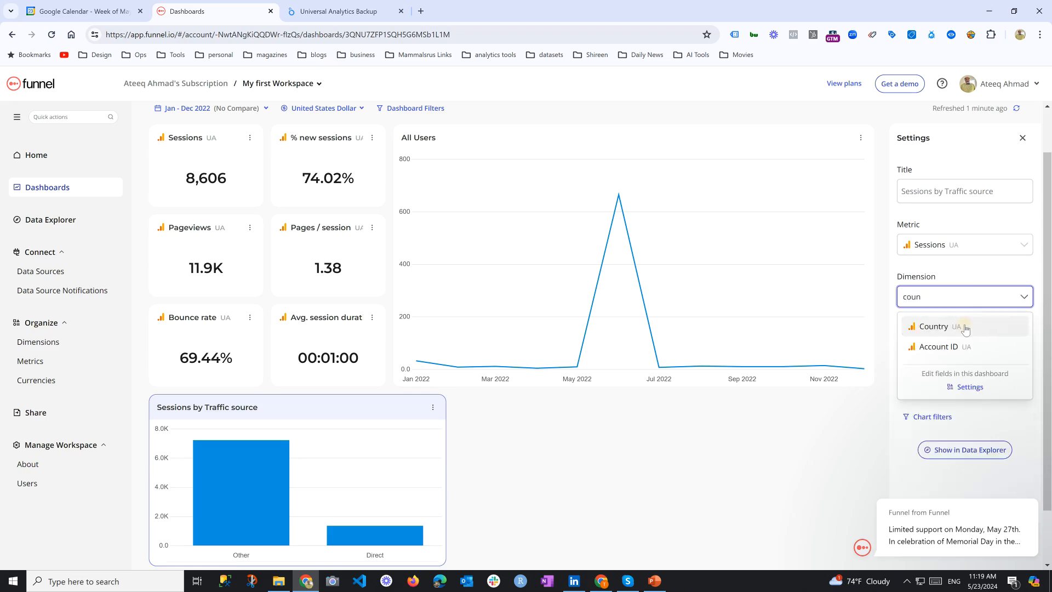
left_click(934, 326)
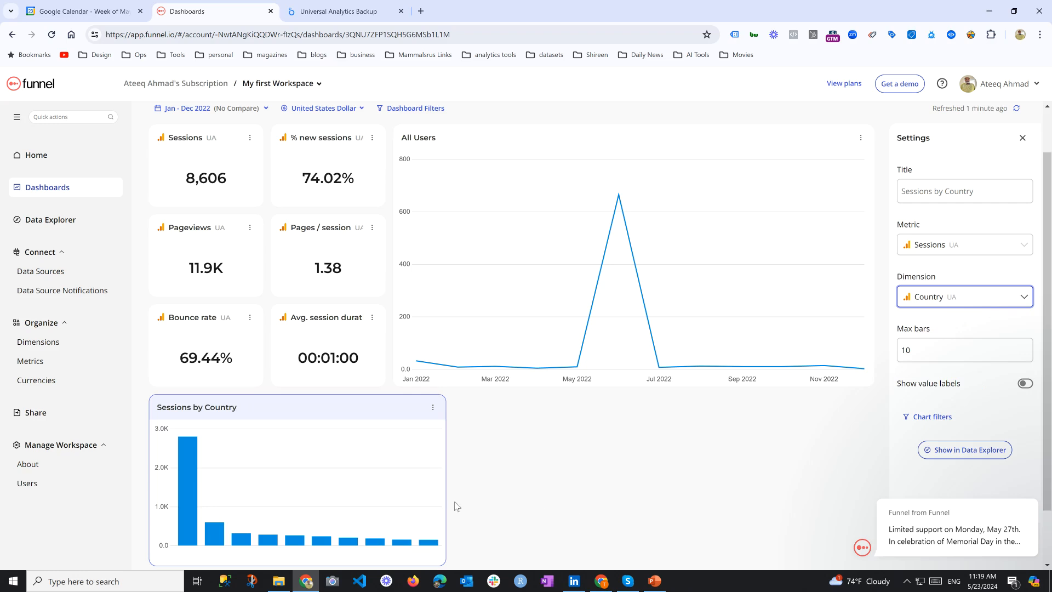
Limit the Sessions by Country bar chart to a maximum of 5 bars
scroll(765, 425, "down", 1)
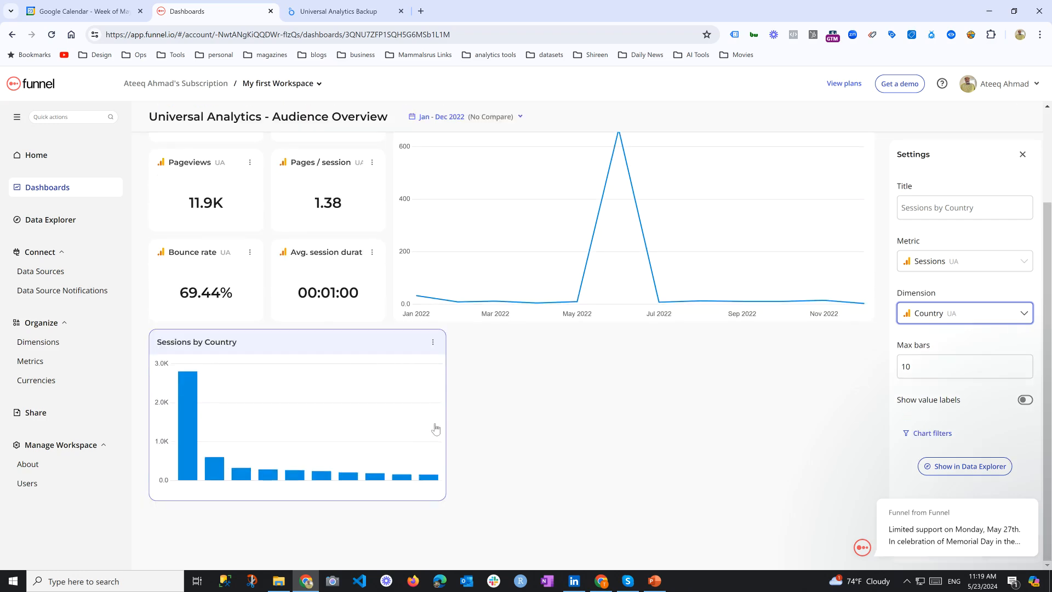
left_click(943, 363)
key("BackSpace")
key("BackSpace")
type("05")
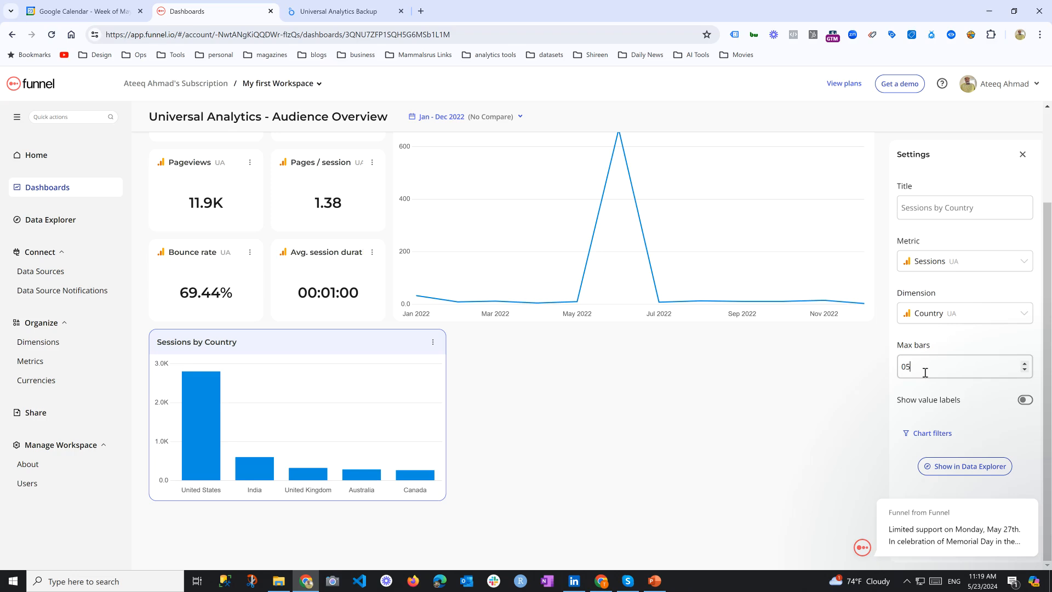
Turn on value labels for the Sessions by Country chart and narrow it to the width of the scorecards above
key("BackSpace")
type("5")
left_click(988, 390)
left_click(1025, 400)
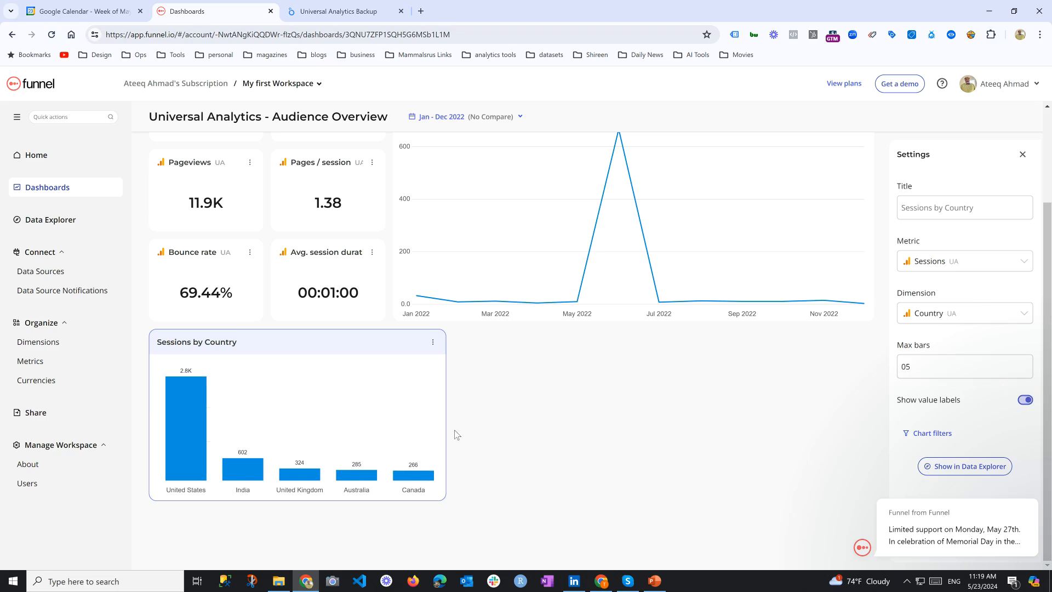
left_click_drag(435, 494, 385, 489)
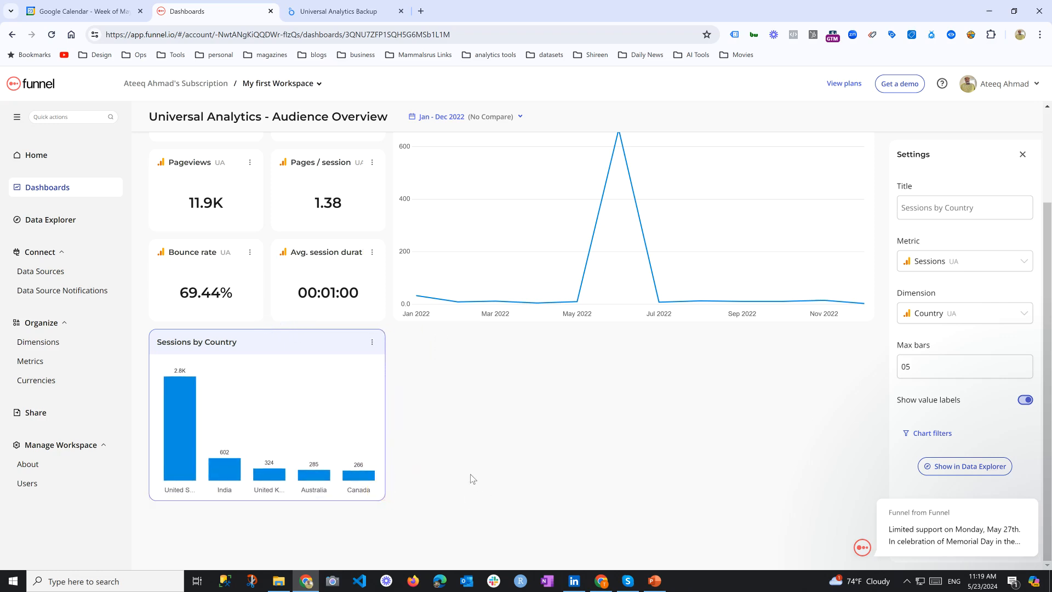
Duplicate the Sessions by Country chart and place the copy beside the original, beneath the All Users chart
scroll(870, 174, "up", 3)
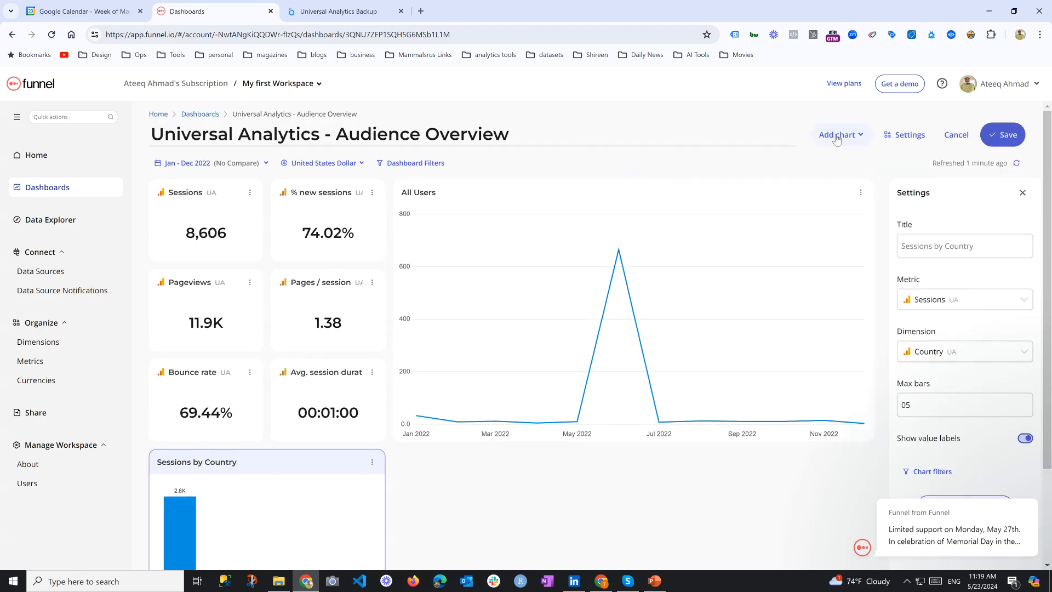
scroll(836, 143, "down", 2)
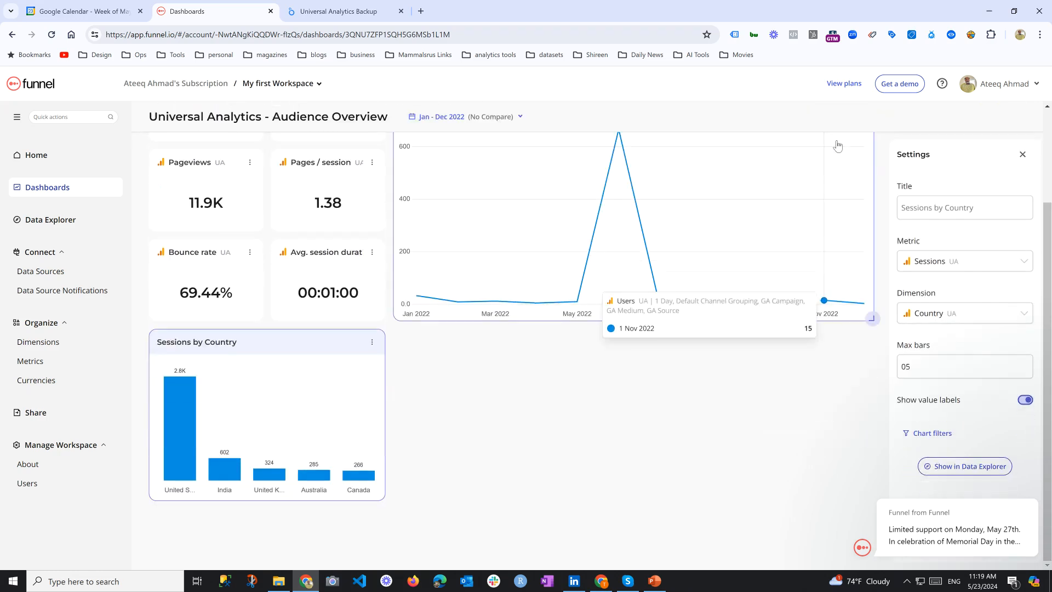
left_click(372, 343)
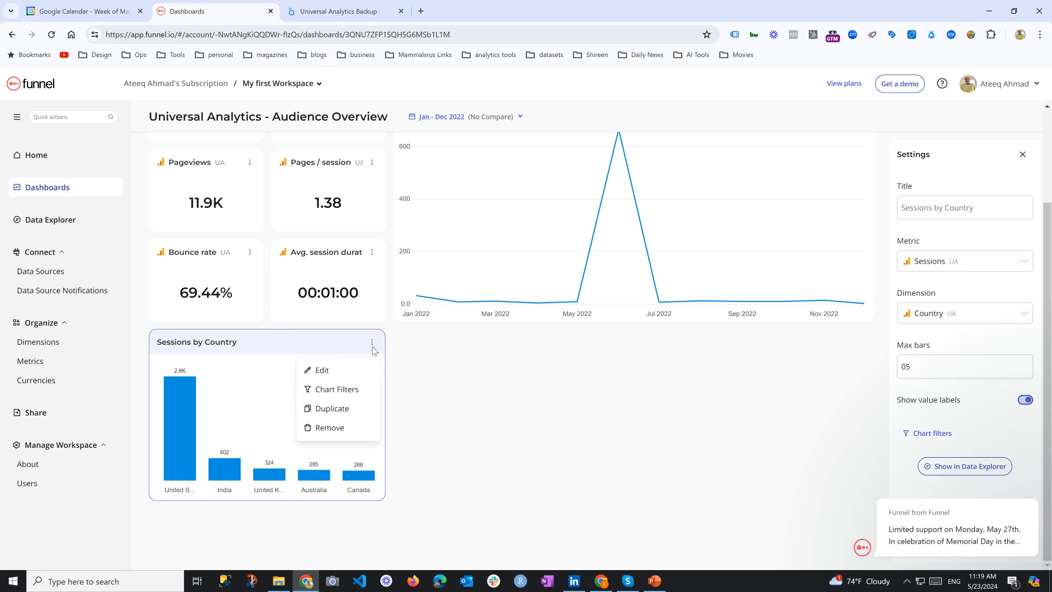
left_click(329, 406)
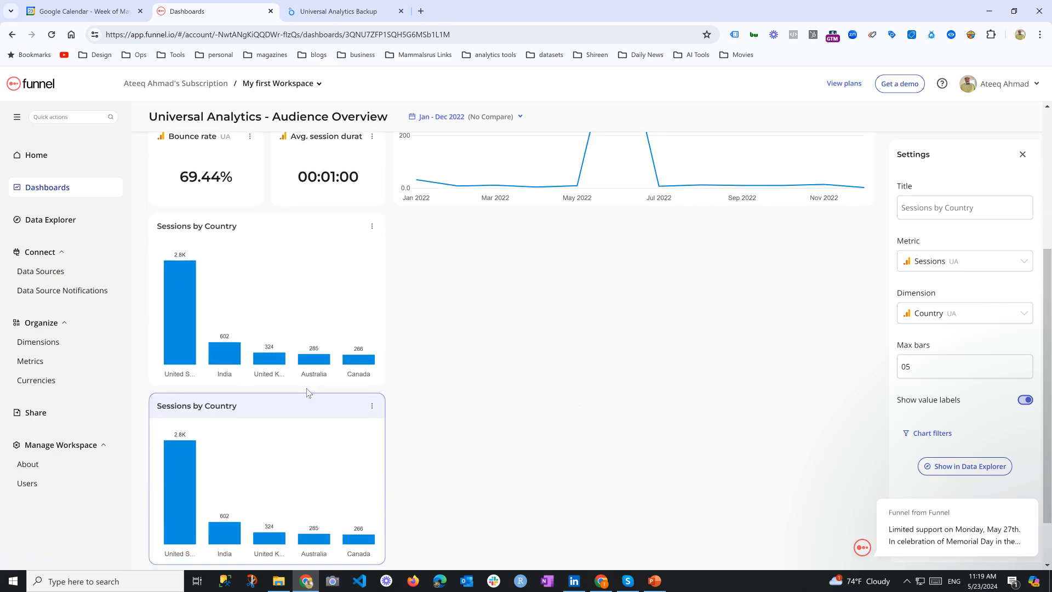
mouse_move(268, 397)
left_click_drag(270, 398, 512, 410)
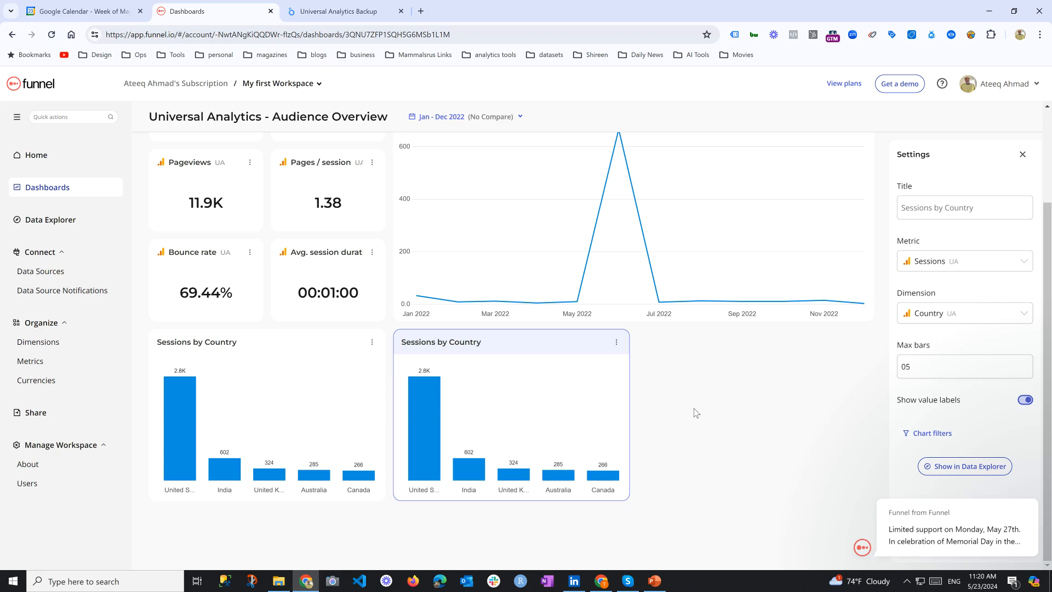
Set the duplicated chart's dimension to Source (UA)
left_click(952, 322)
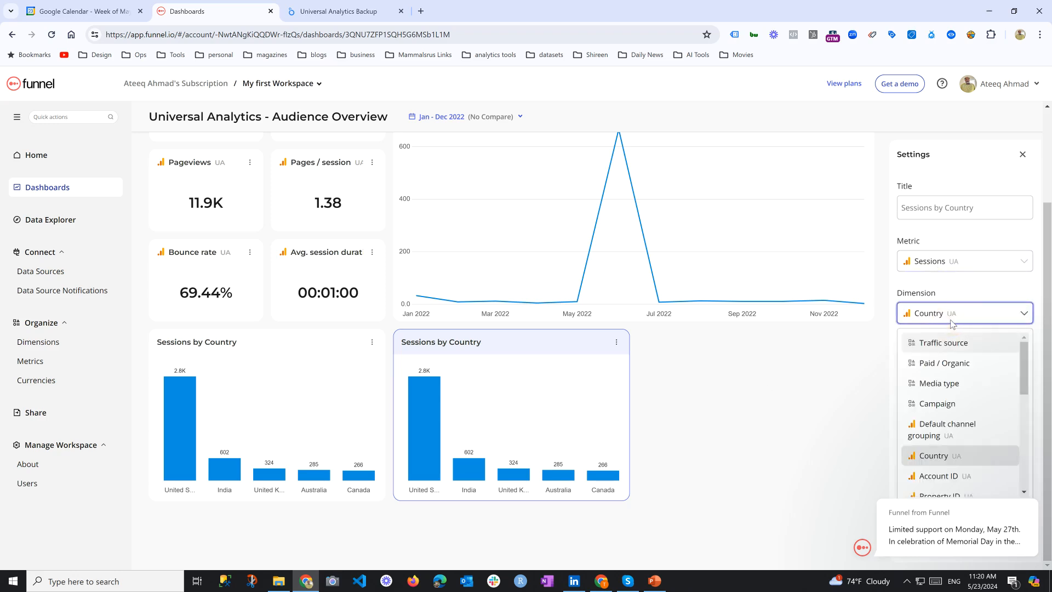
type("sou")
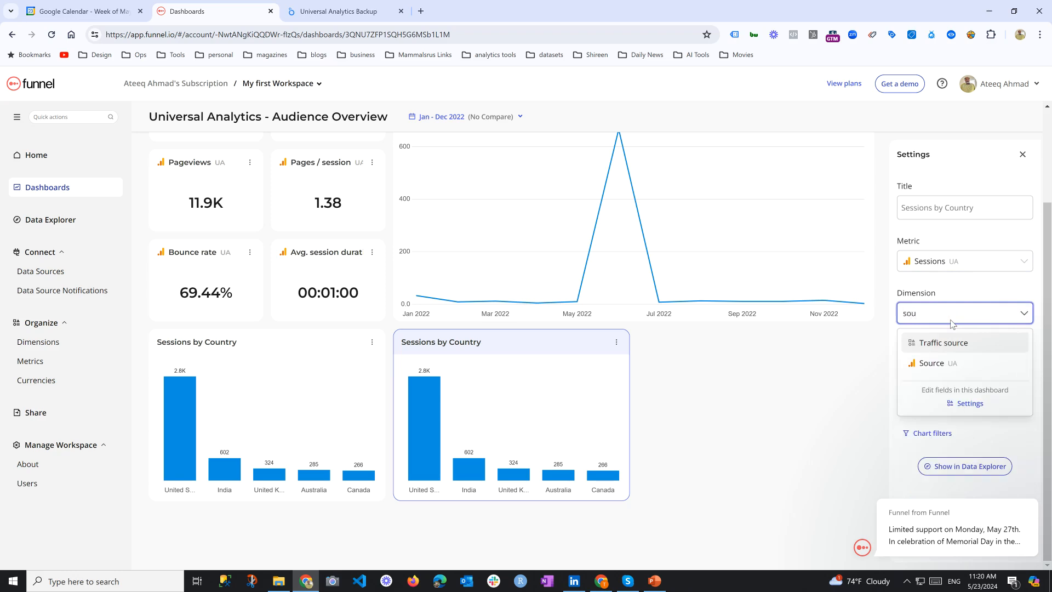
left_click(931, 363)
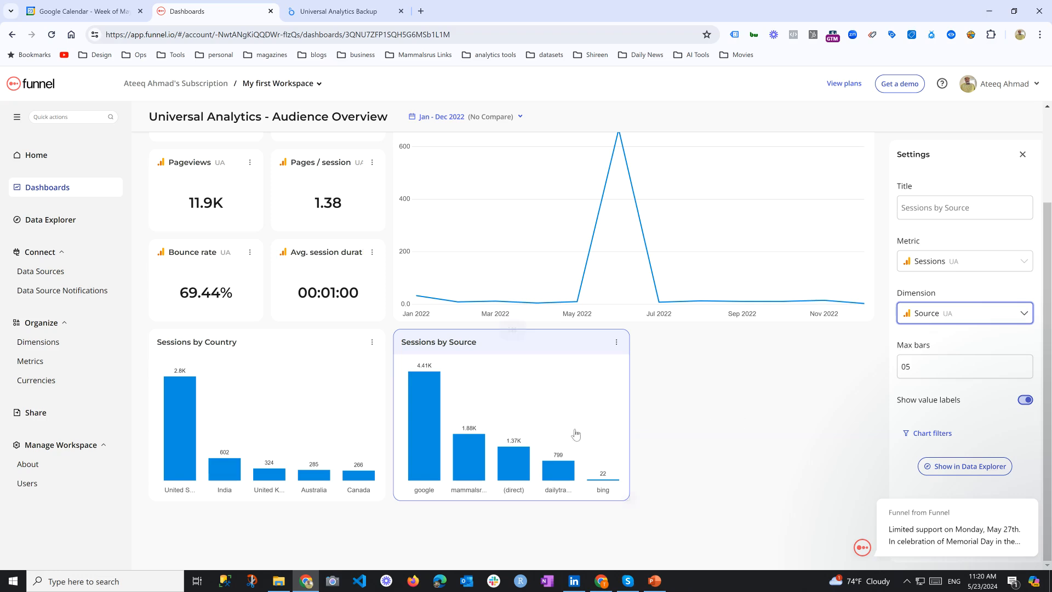
mouse_move(462, 456)
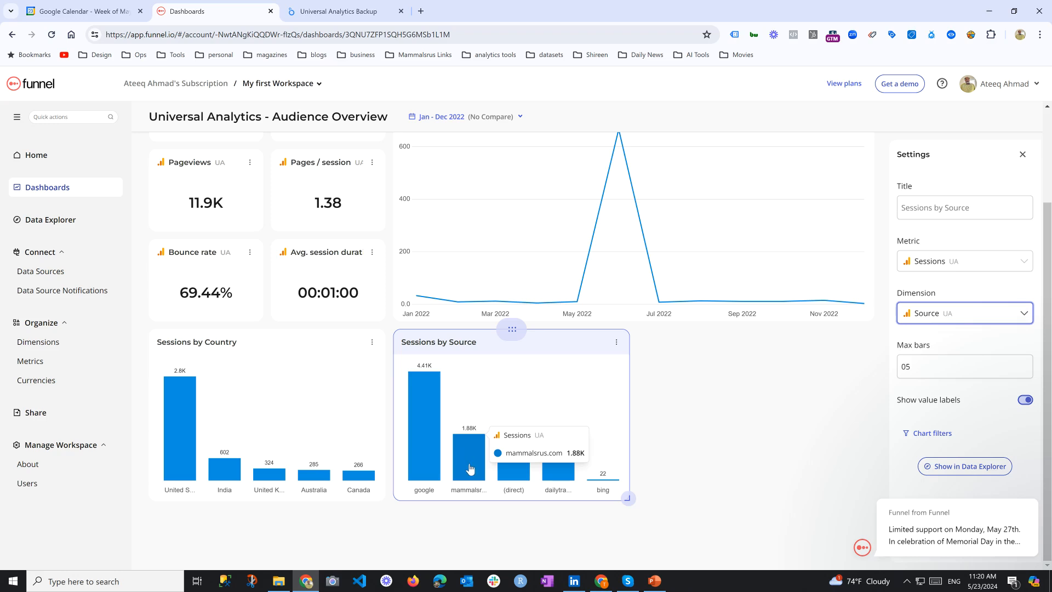
Duplicate the Sessions by Source chart and move the copy into the free space on its right
left_click(616, 342)
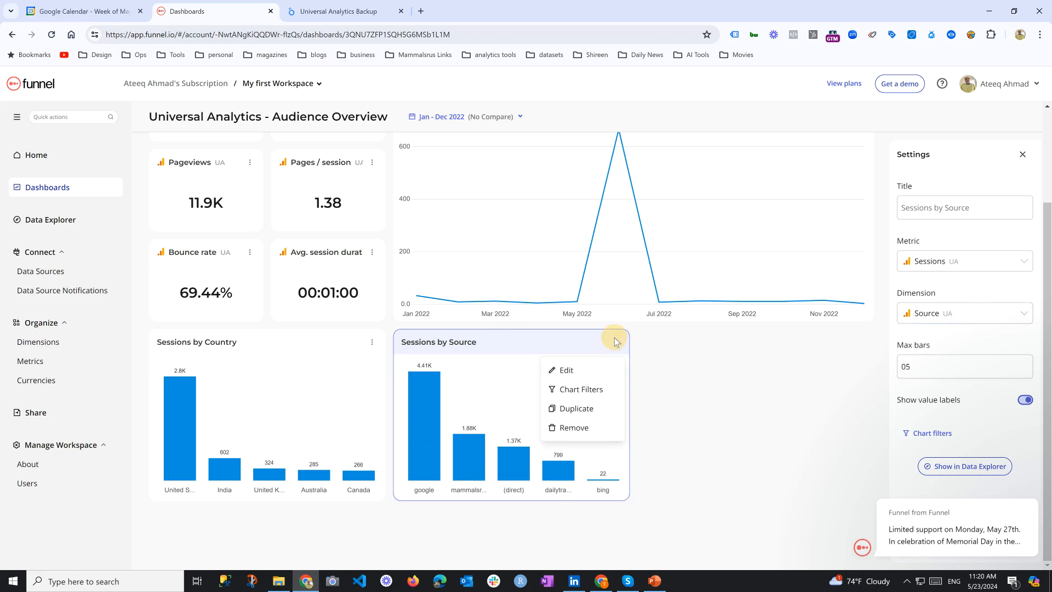
left_click(593, 411)
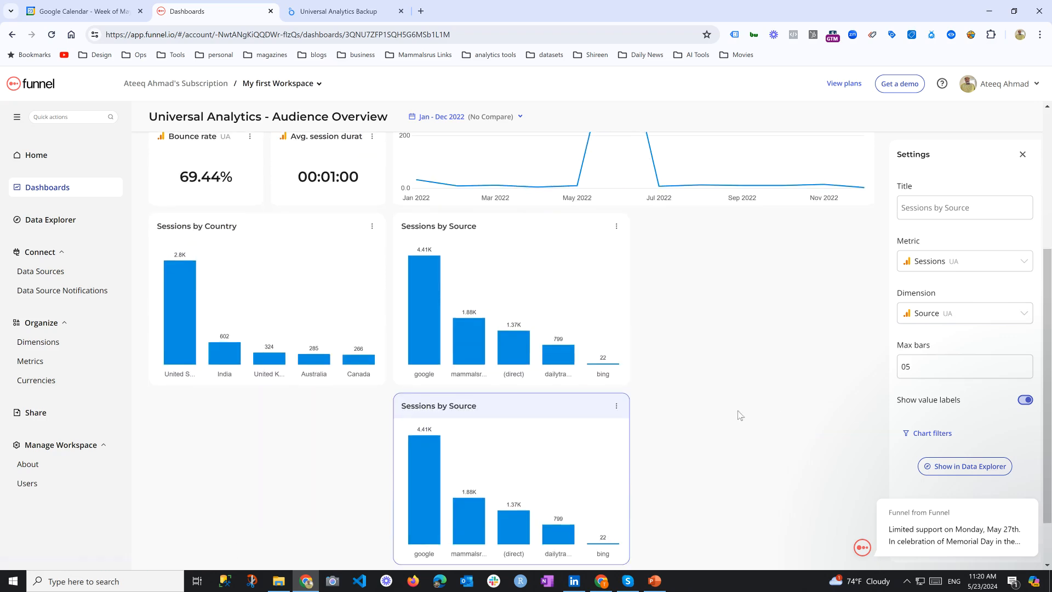
left_click_drag(515, 390, 746, 437)
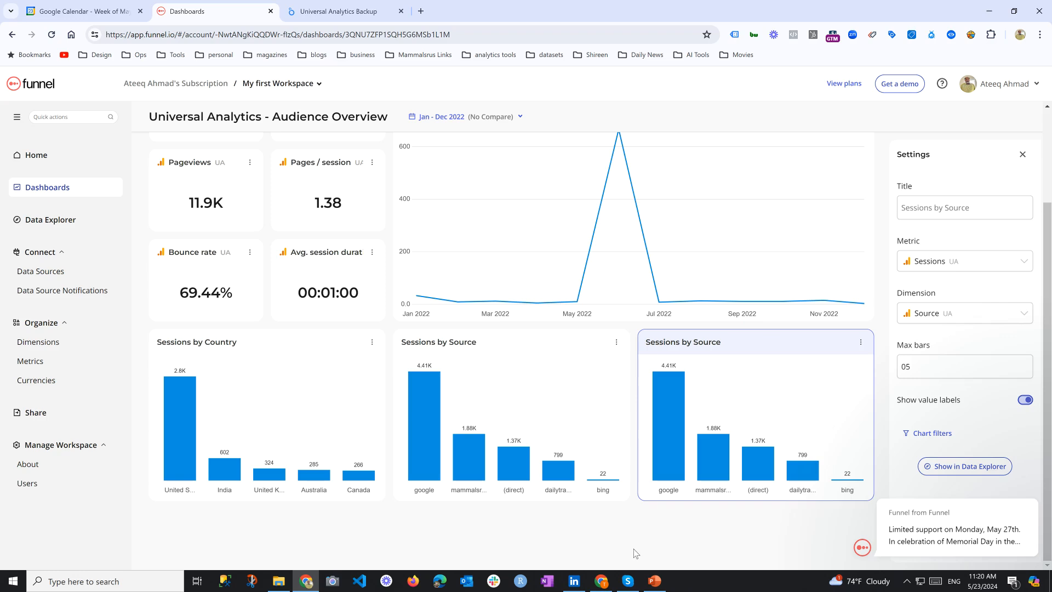
Change the dimension of the rightmost bar chart to Medium (UA)
left_click(957, 321)
scroll(970, 397, "down", 2)
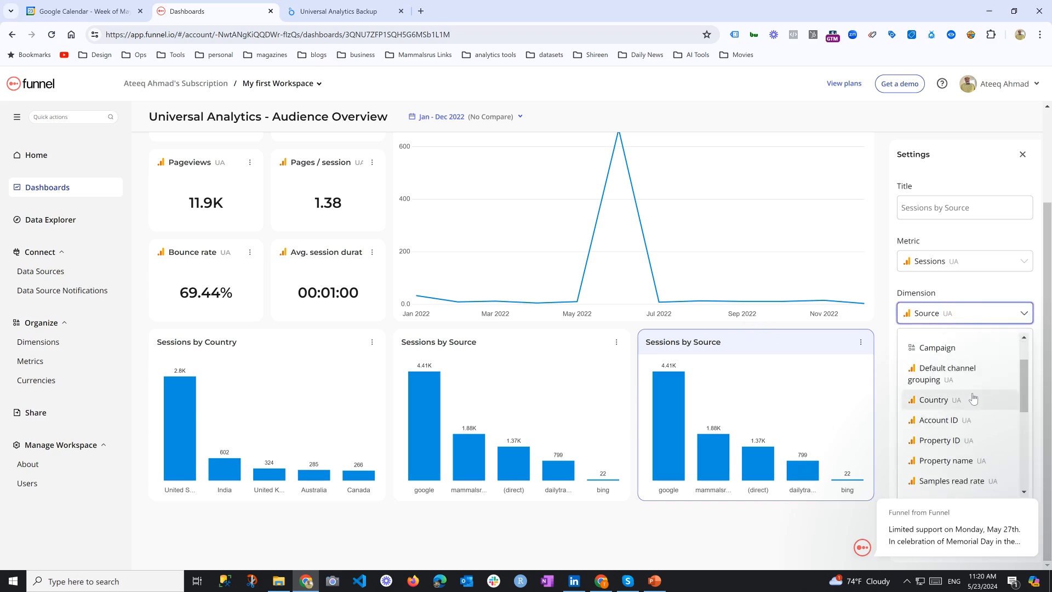
scroll(973, 399, "down", 2)
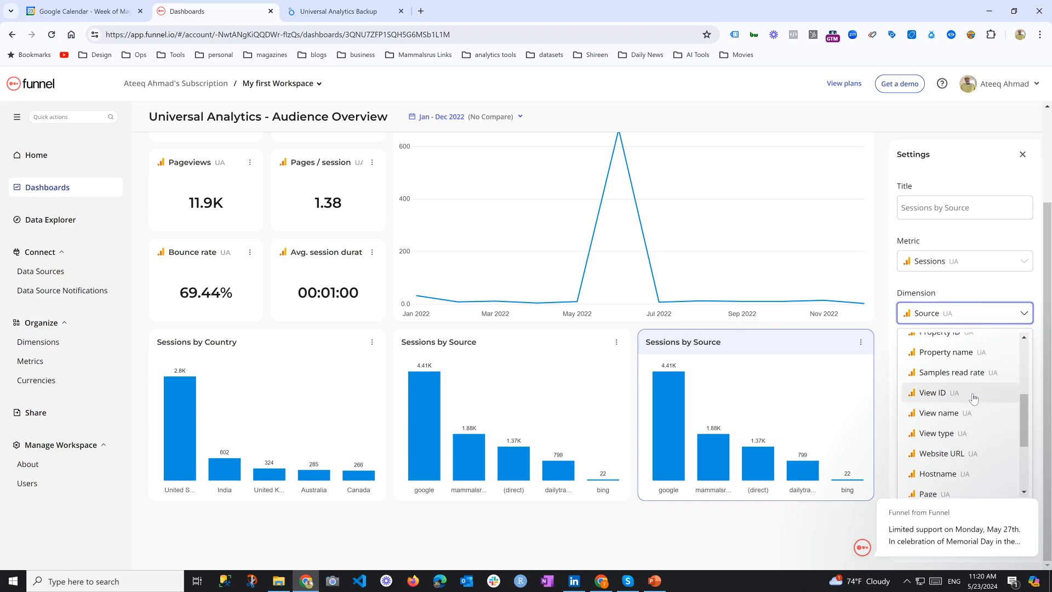
type("mei")
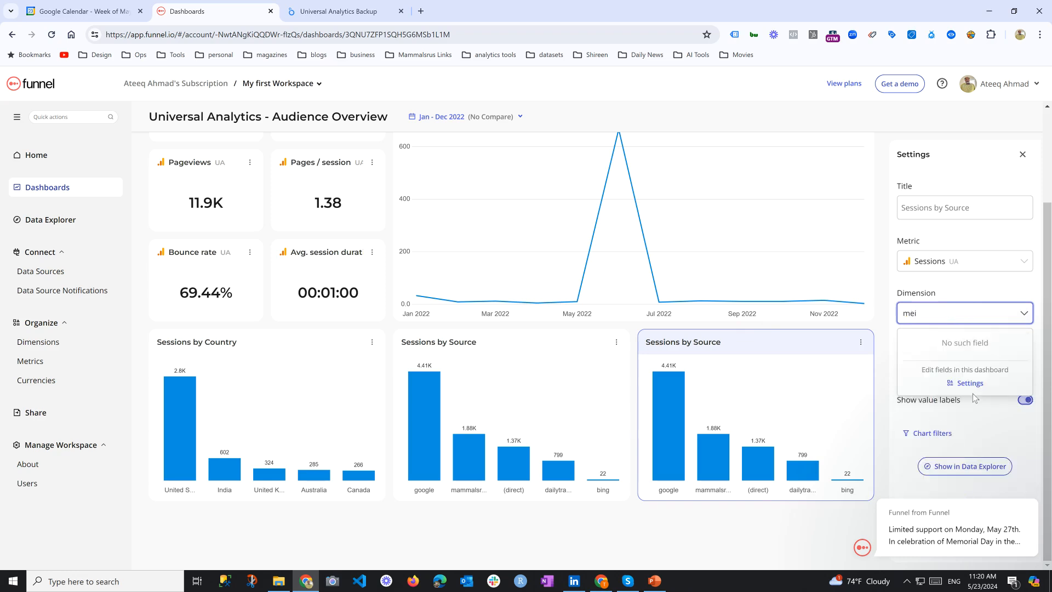
key("BackSpace")
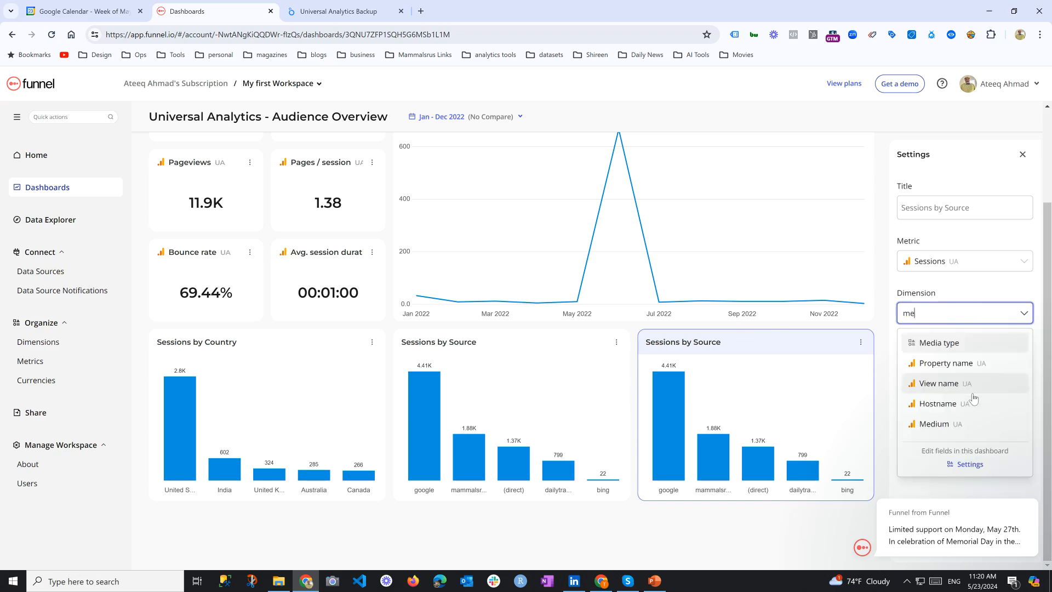
left_click(969, 428)
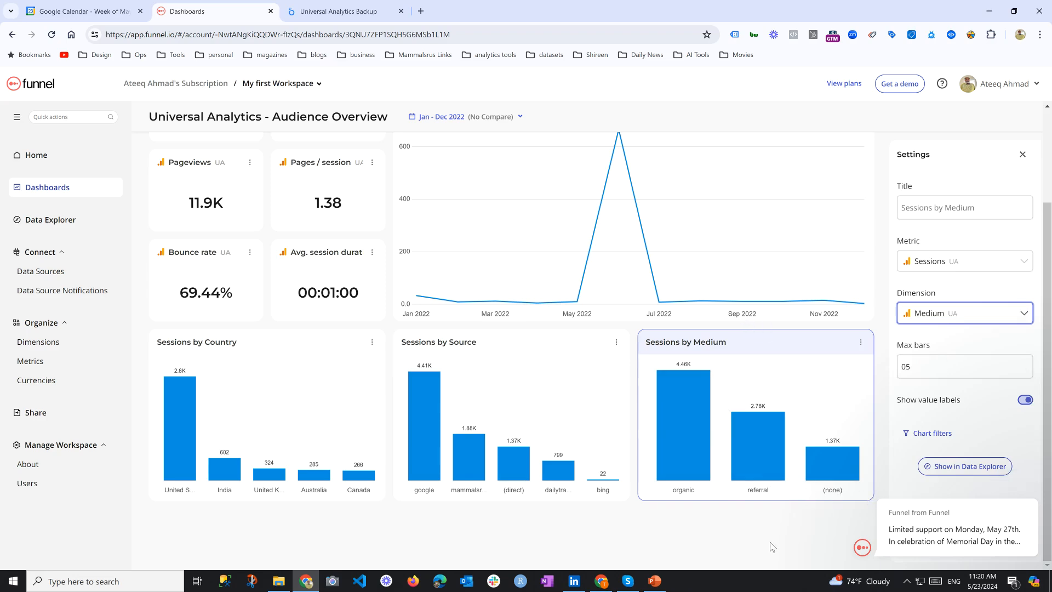
Save the changes made to the Audience Overview dashboard
scroll(894, 251, "up", 3)
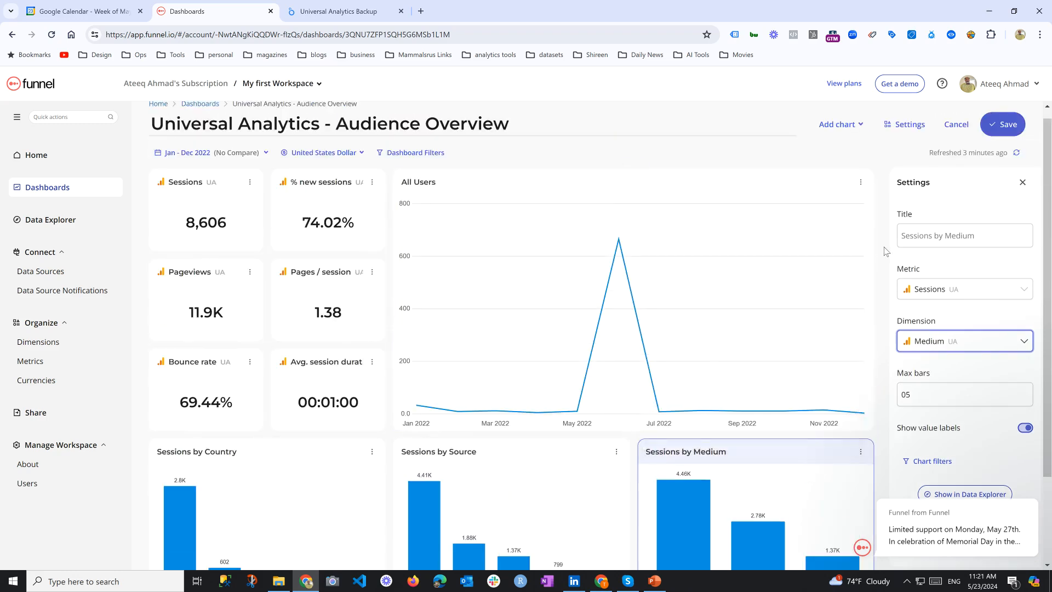
left_click(886, 251)
left_click(1008, 125)
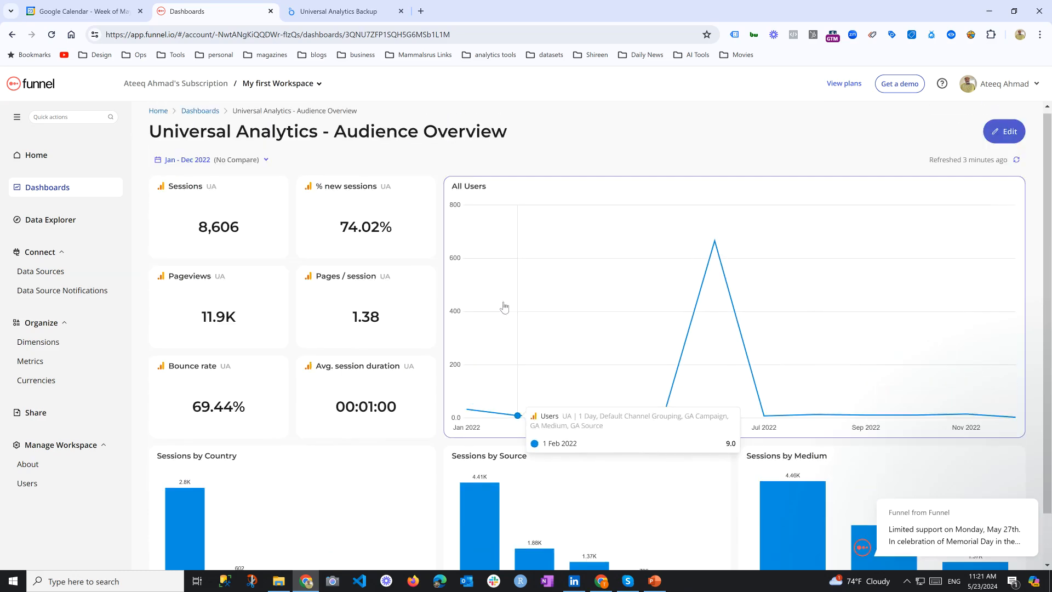
Reopen the Audience Overview dashboard from the dashboards list and look over its charts and date range
left_click(200, 113)
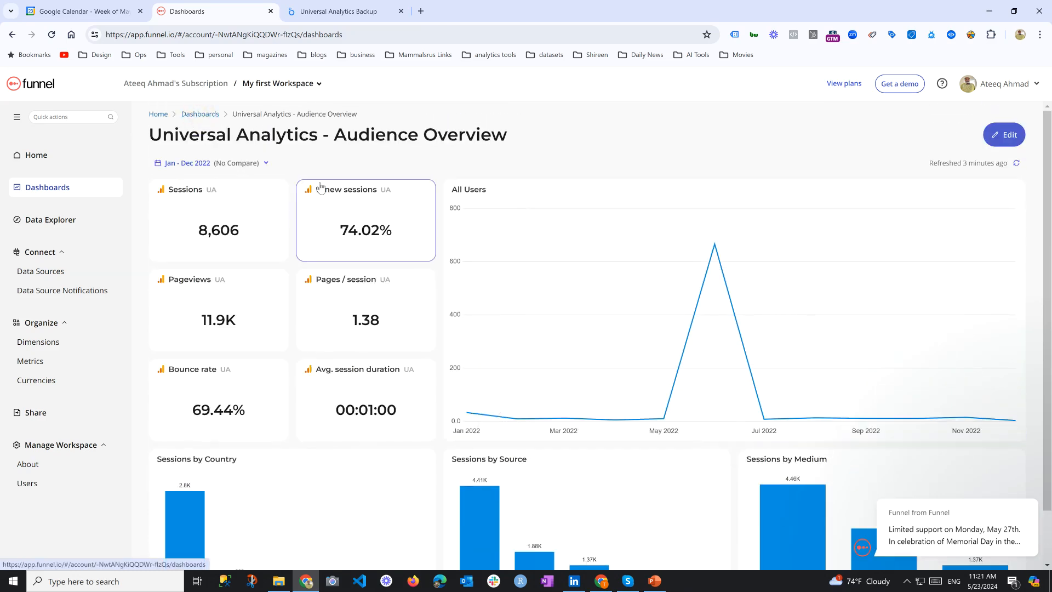
left_click(320, 188)
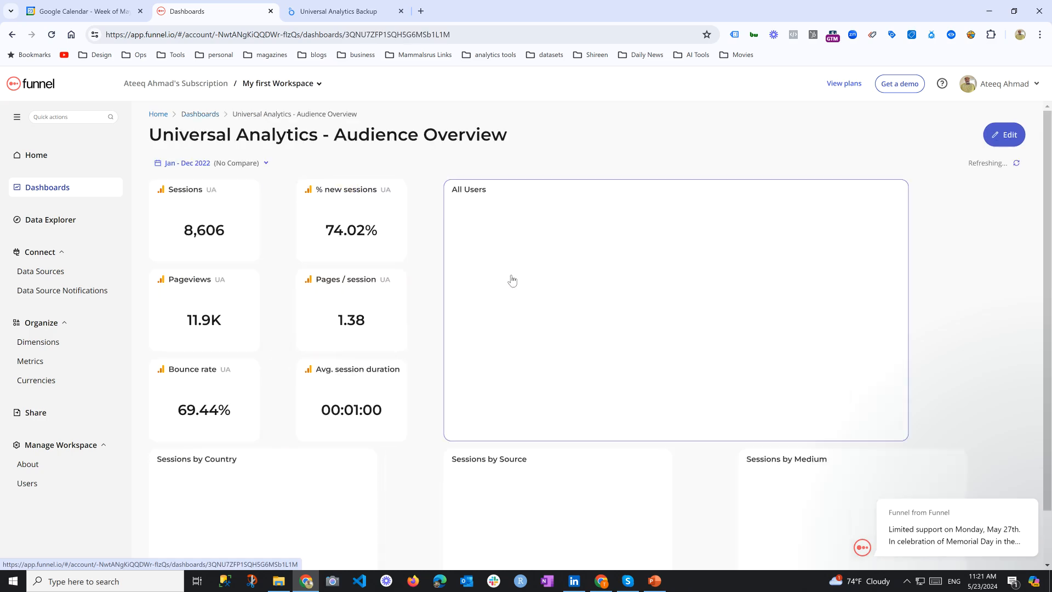
scroll(474, 277, "down", 1)
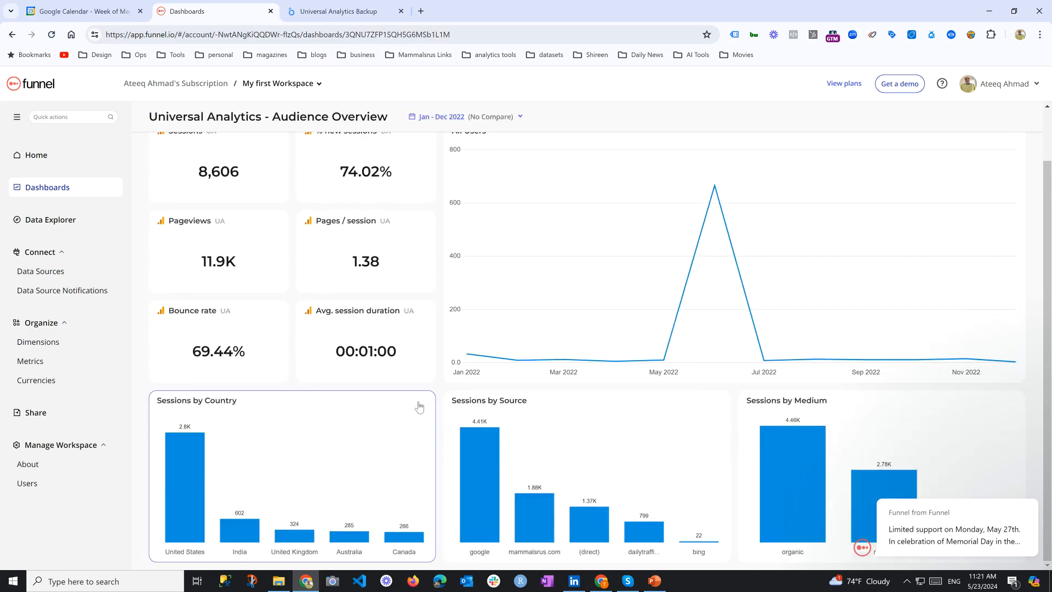
scroll(419, 406, "up", 1)
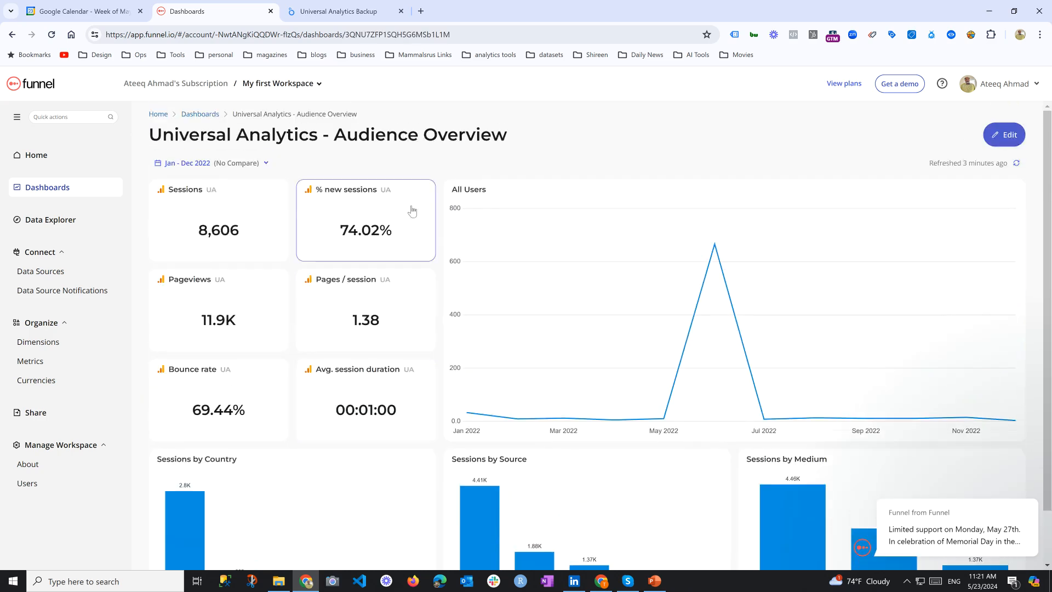
left_click(216, 168)
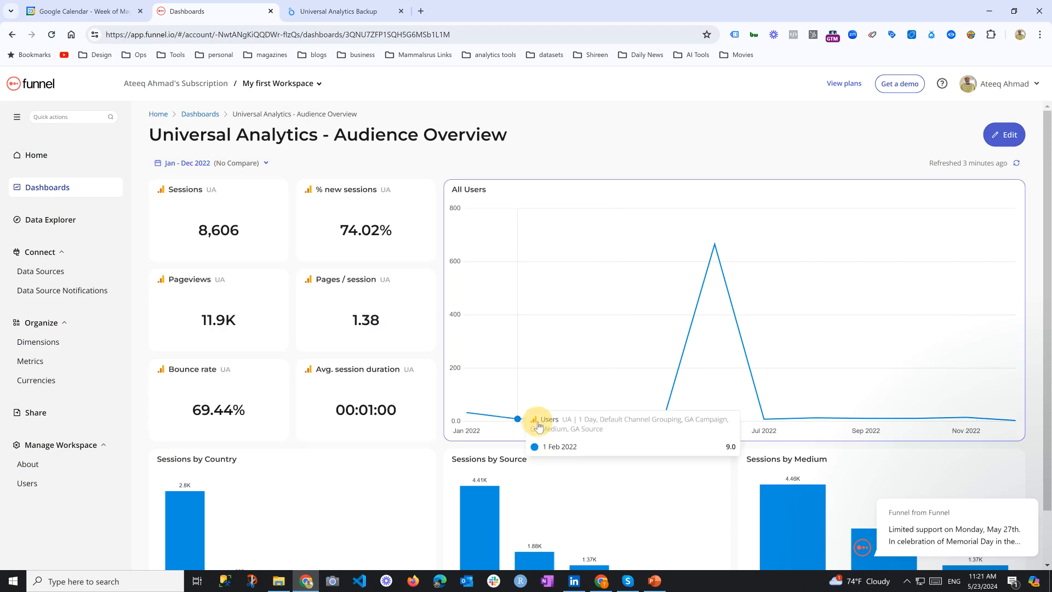
left_click(539, 417)
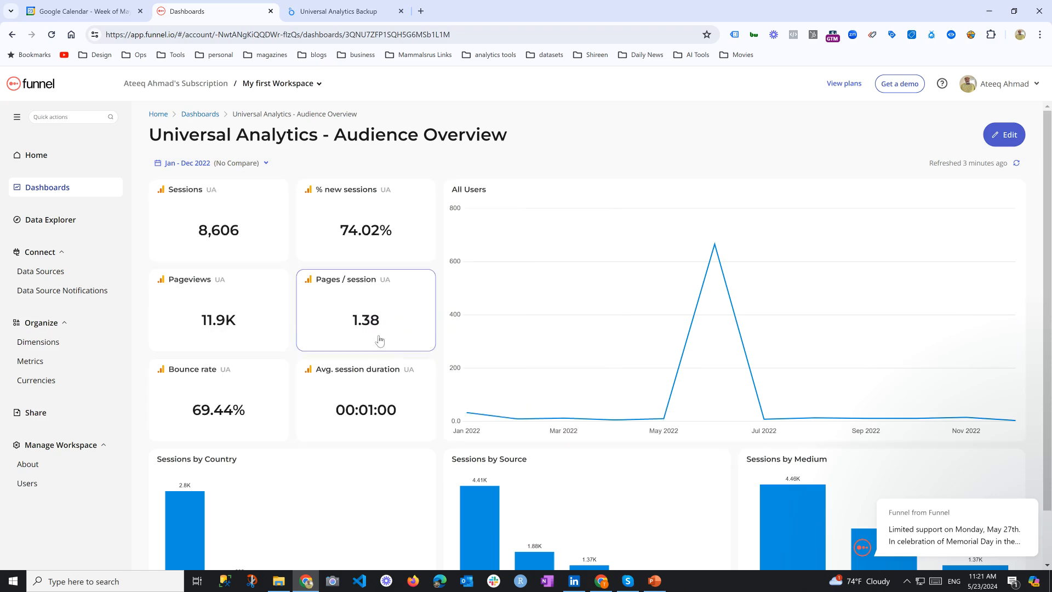
Compare the All Users chart with weekly, daily and monthly date aggregation, return it to Month and close its details
left_click(558, 204)
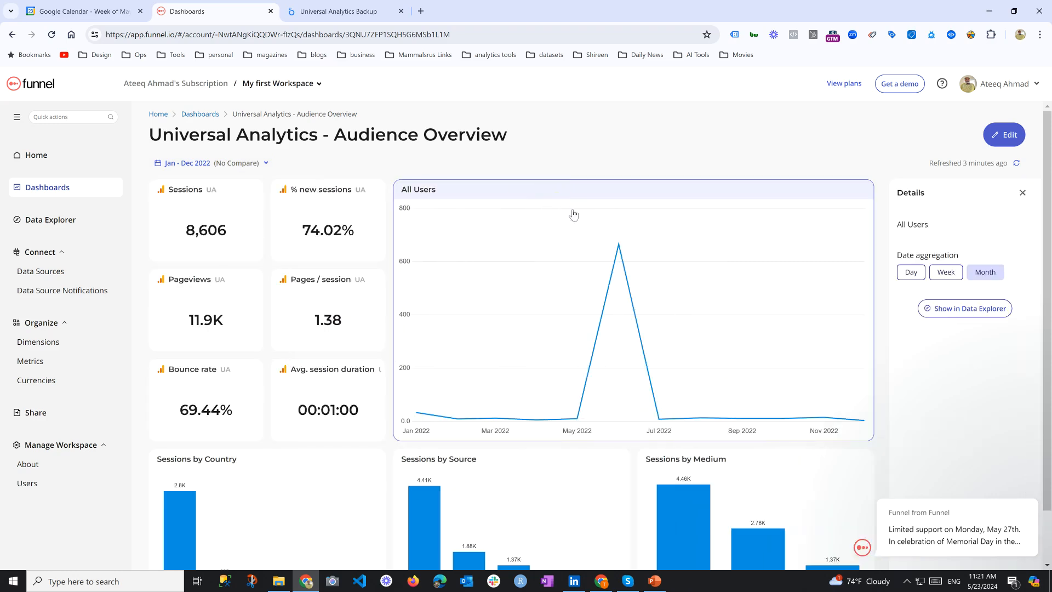
left_click(942, 279)
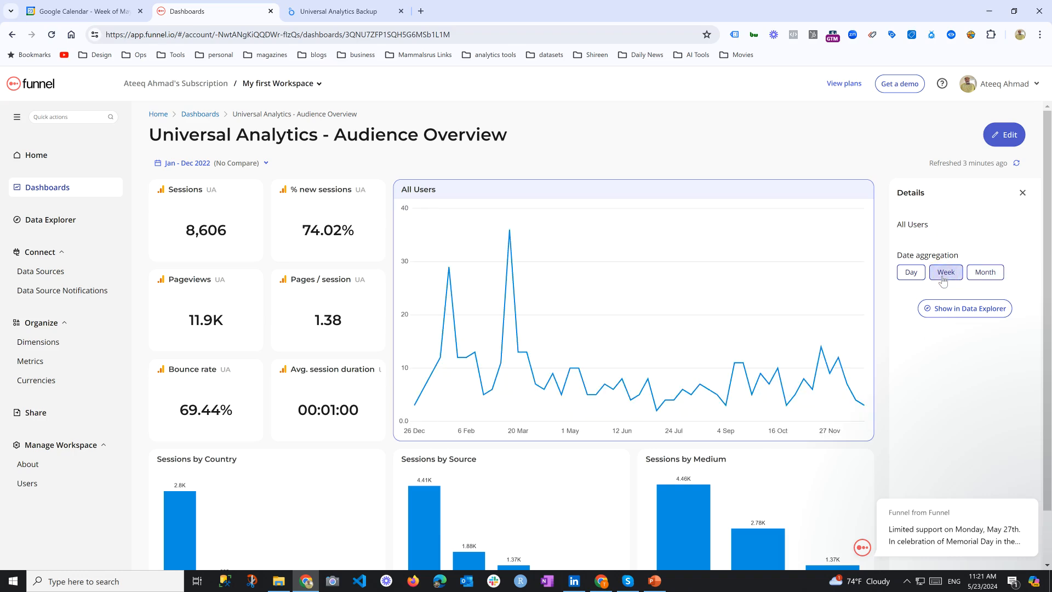
left_click(910, 274)
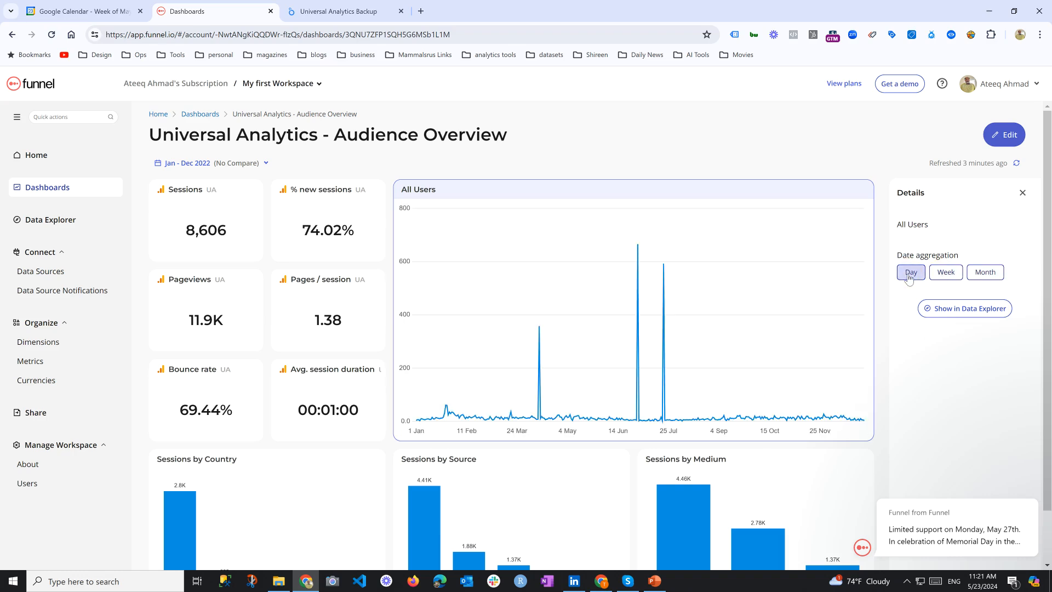
left_click(944, 277)
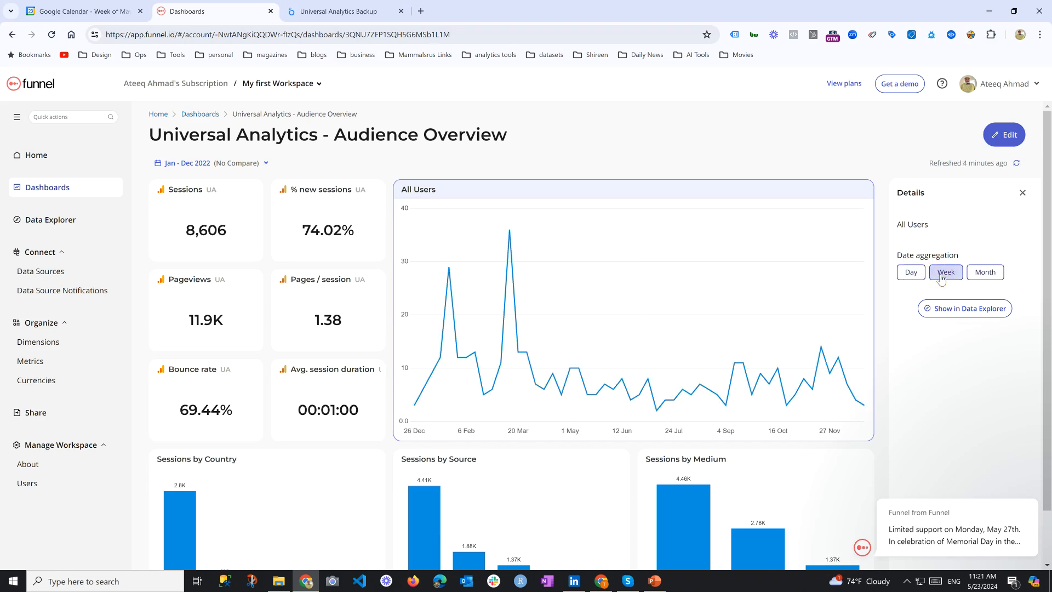
left_click(973, 278)
mouse_move(842, 315)
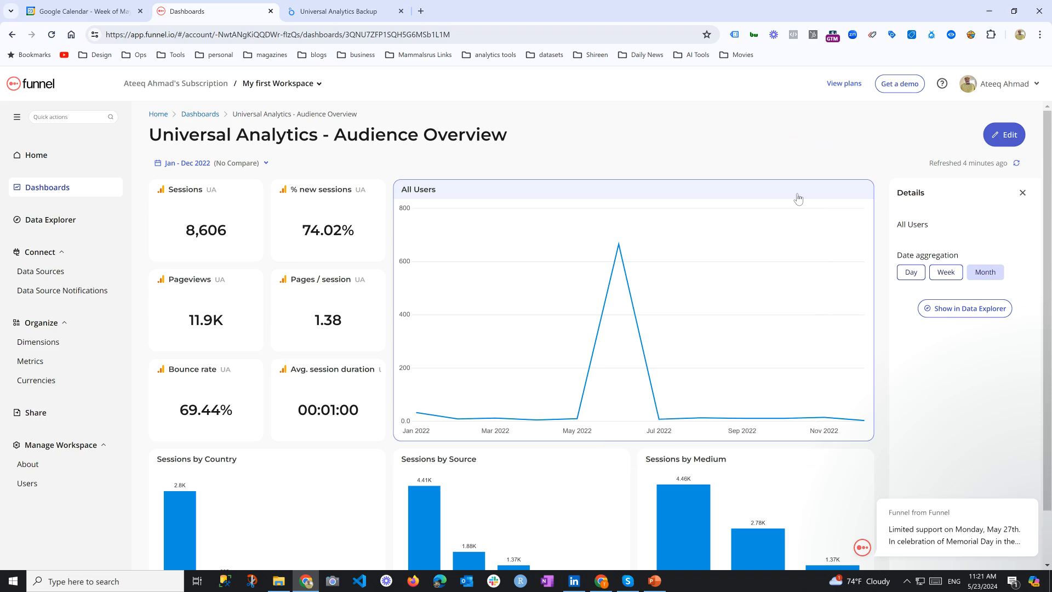
scroll(835, 191, "down", 1)
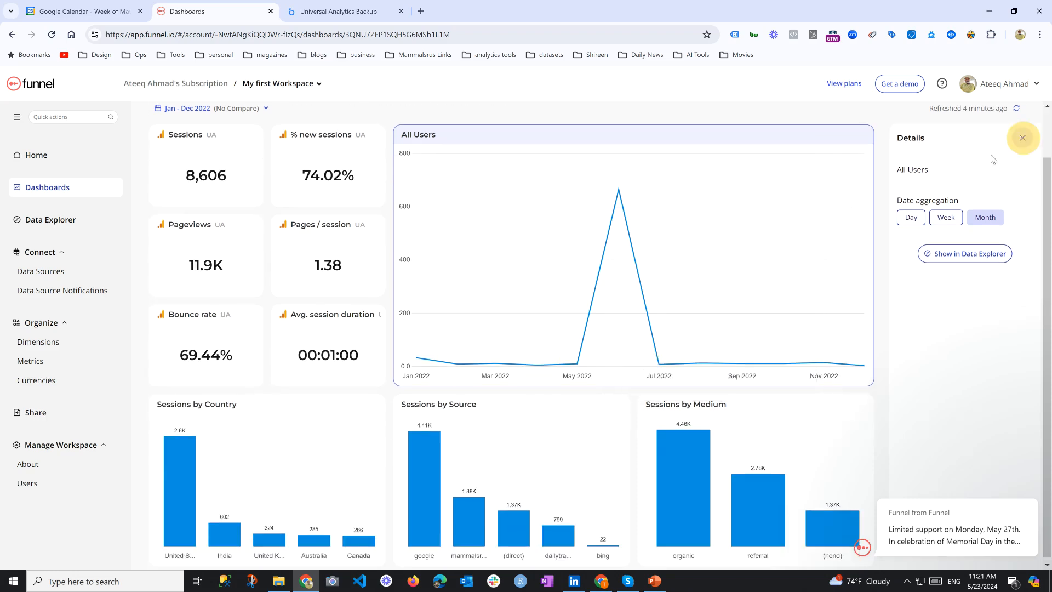
left_click(1023, 138)
scroll(874, 183, "up", 1)
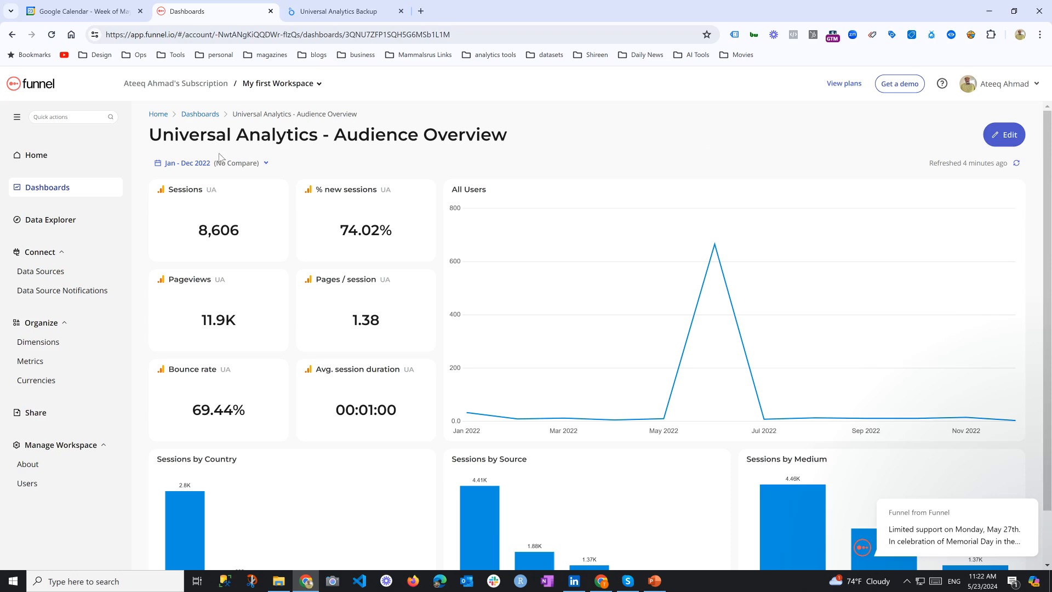
Open the workspace's list of connected data sources to review their stored data ranges
left_click(66, 272)
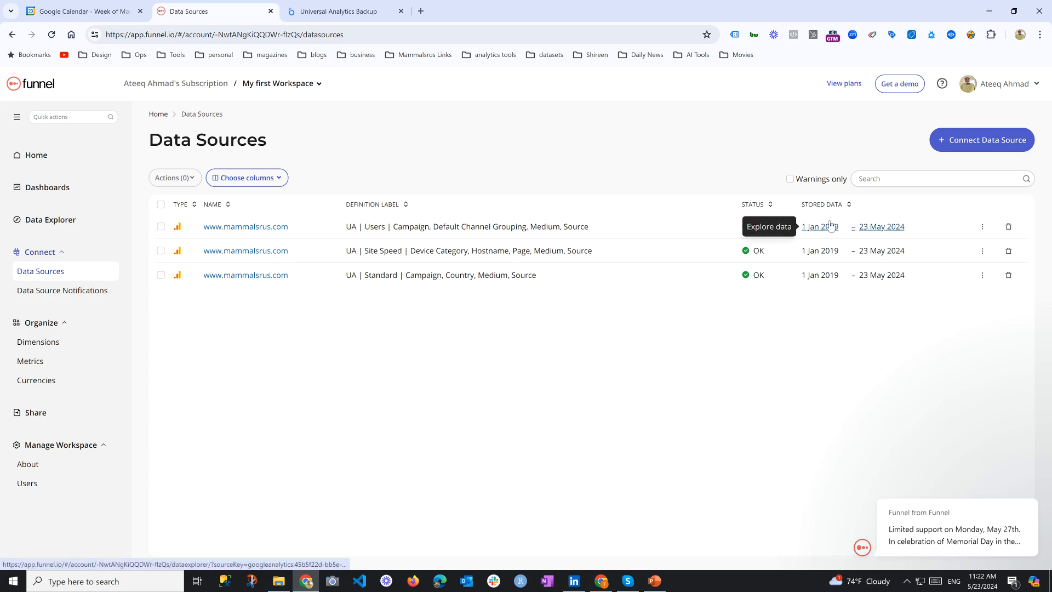
Visit the Data Explorer, reopen the Universal Analytics - Audience Overview dashboard and look over its charts
left_click(50, 219)
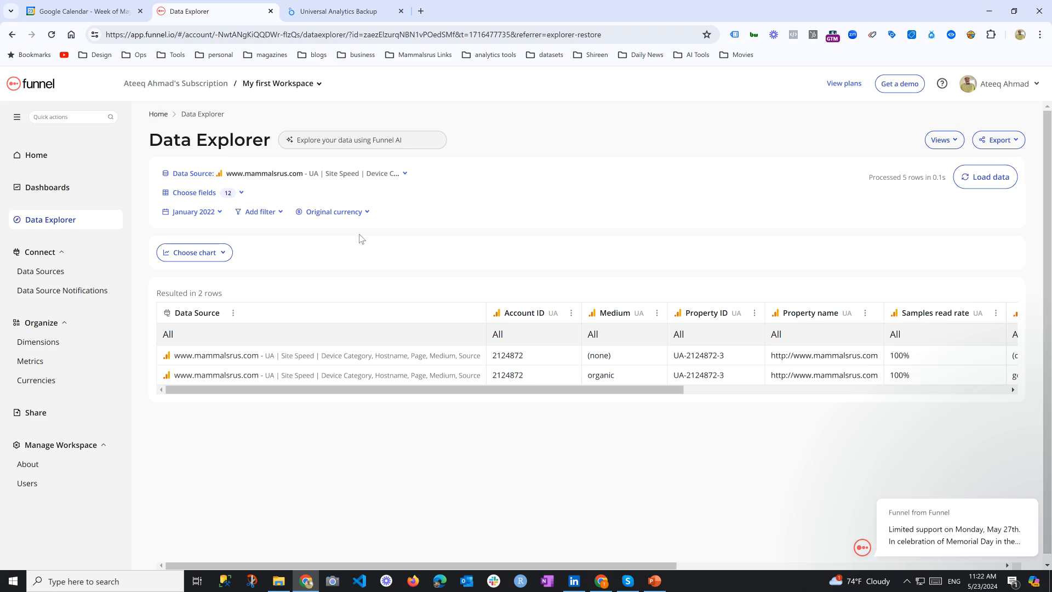
left_click(42, 192)
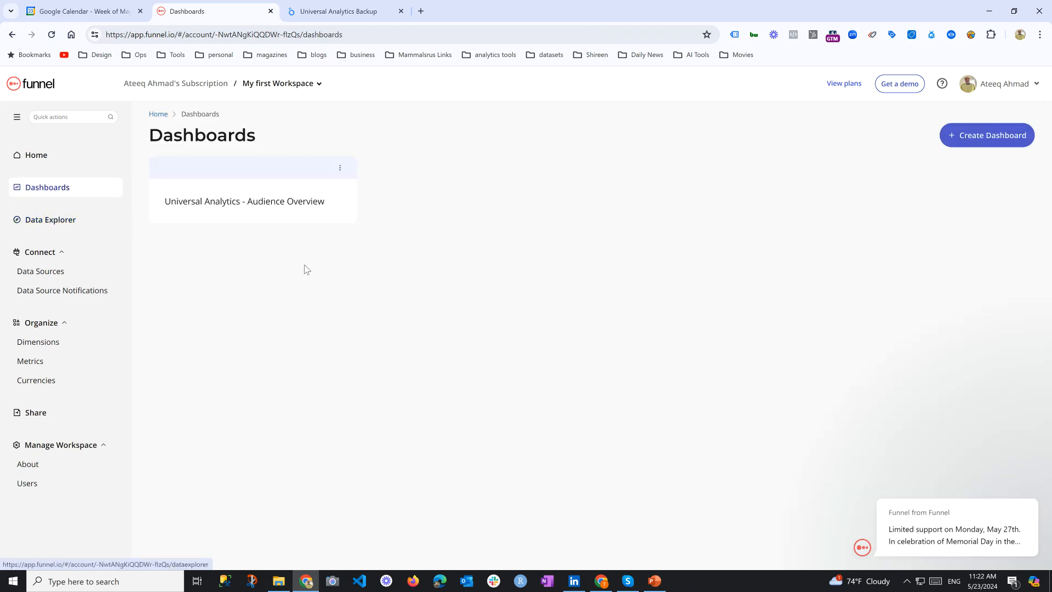
left_click(303, 172)
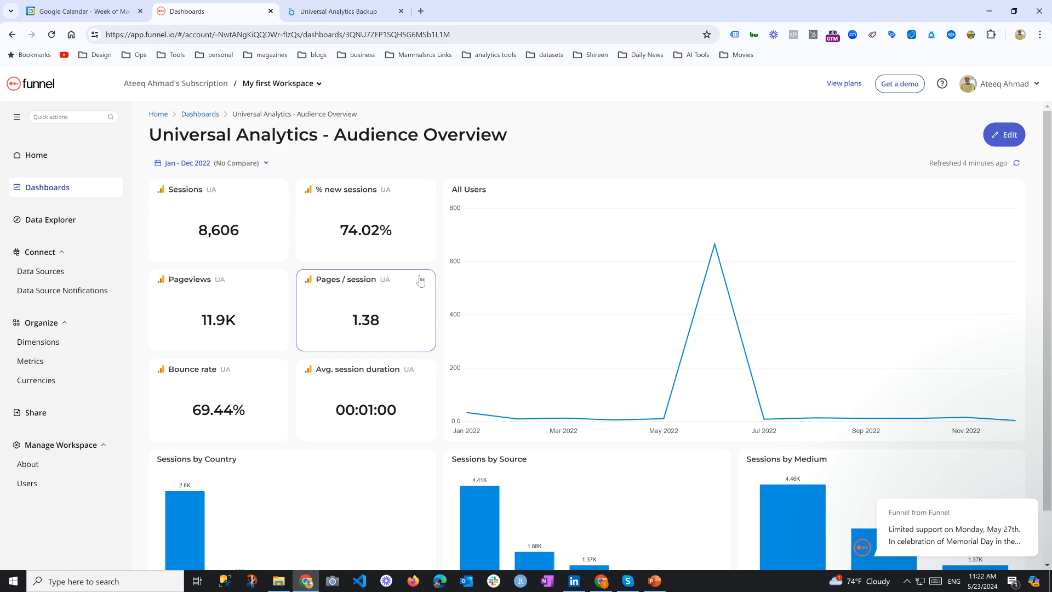
scroll(489, 273, "down", 1)
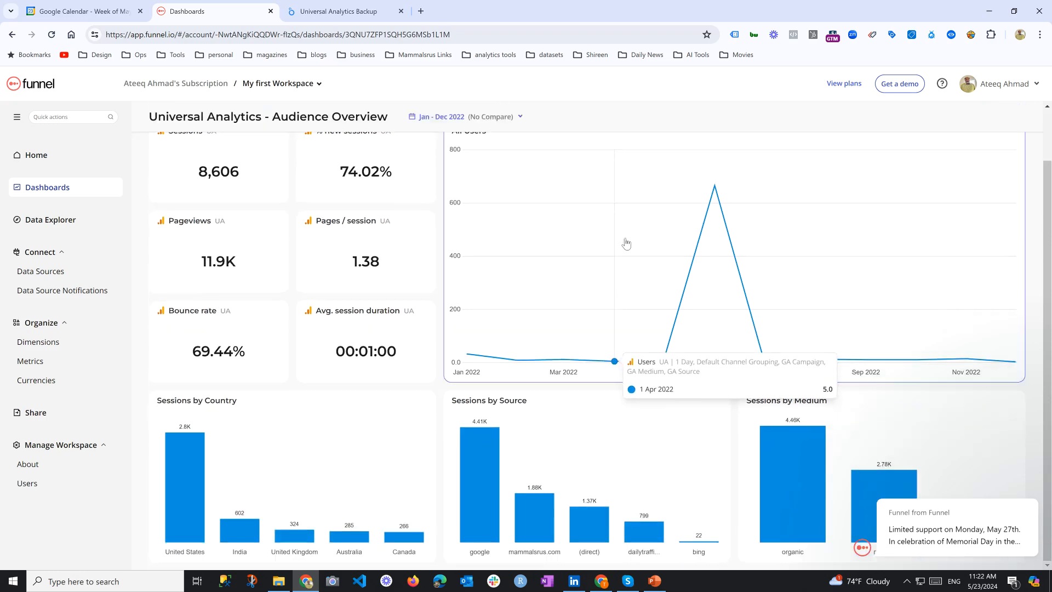
scroll(489, 272, "up", 1)
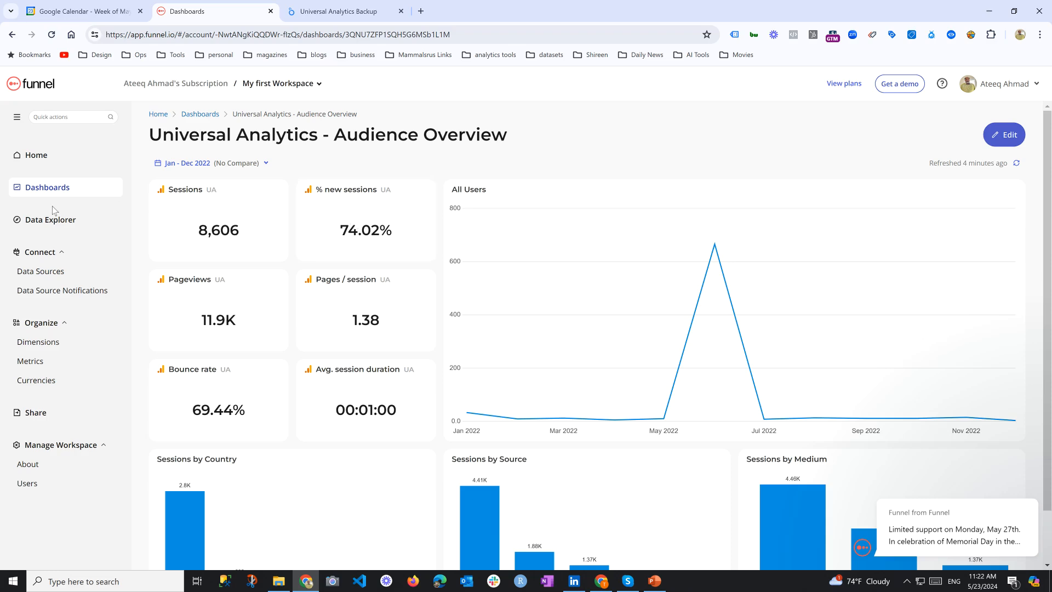
Open the new data share page from the workspace's shares, review the available destinations and return to the Data Shares list
left_click(38, 411)
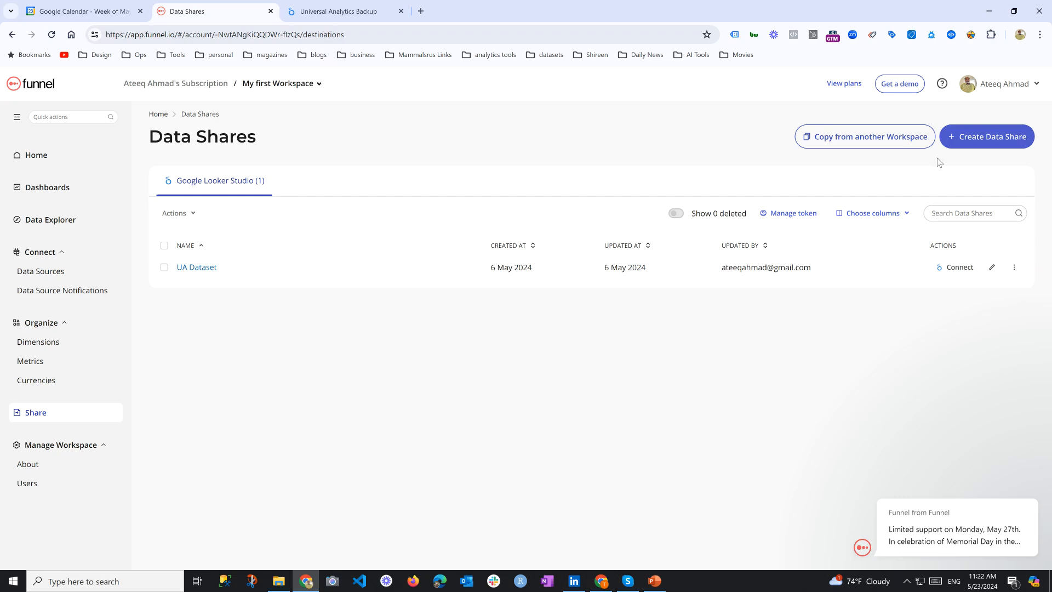
left_click(986, 142)
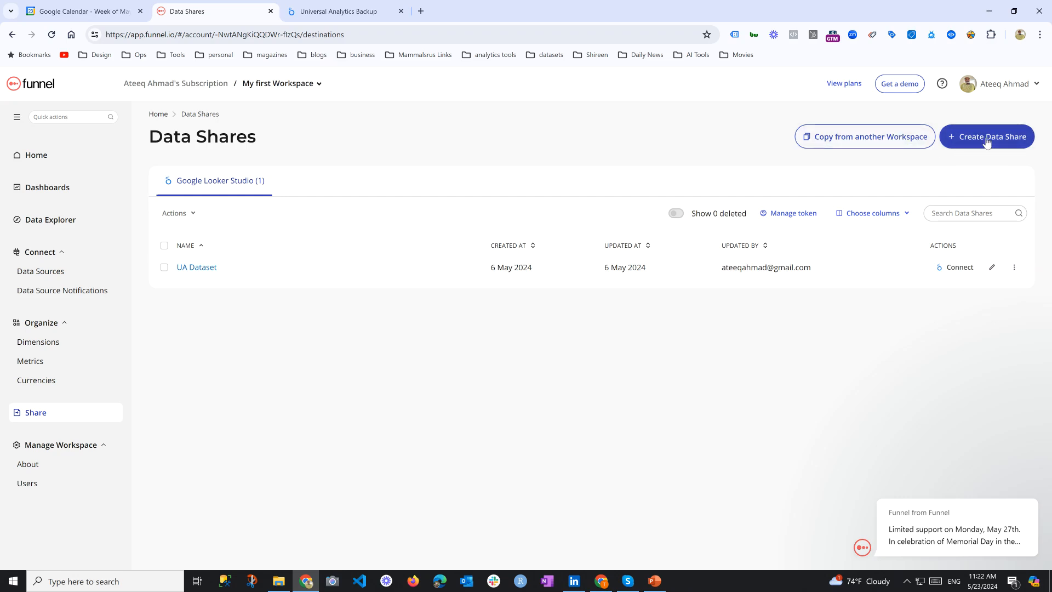
left_click(986, 142)
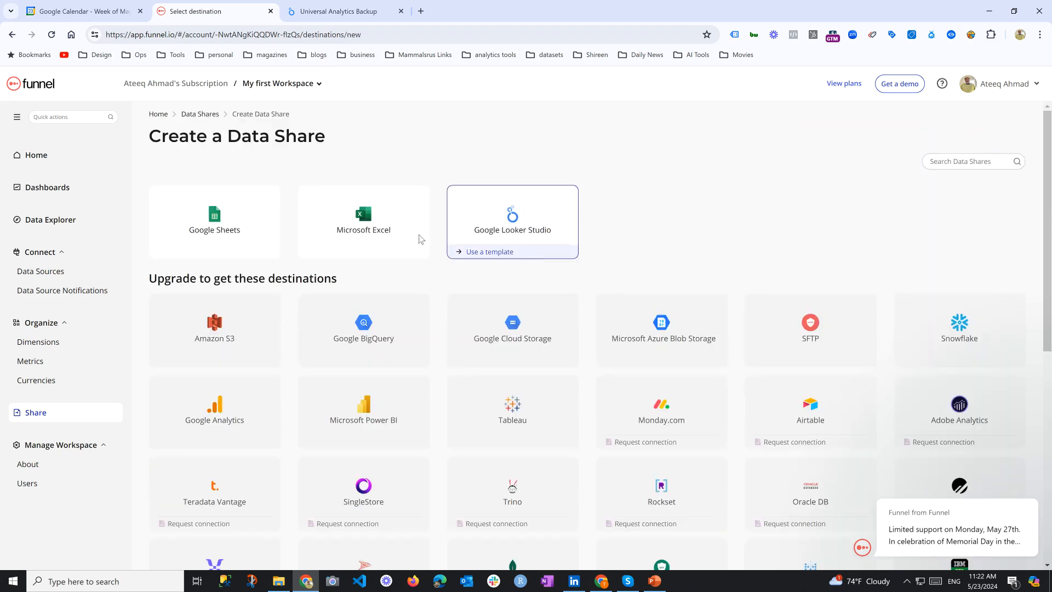
scroll(493, 299, "down", 4)
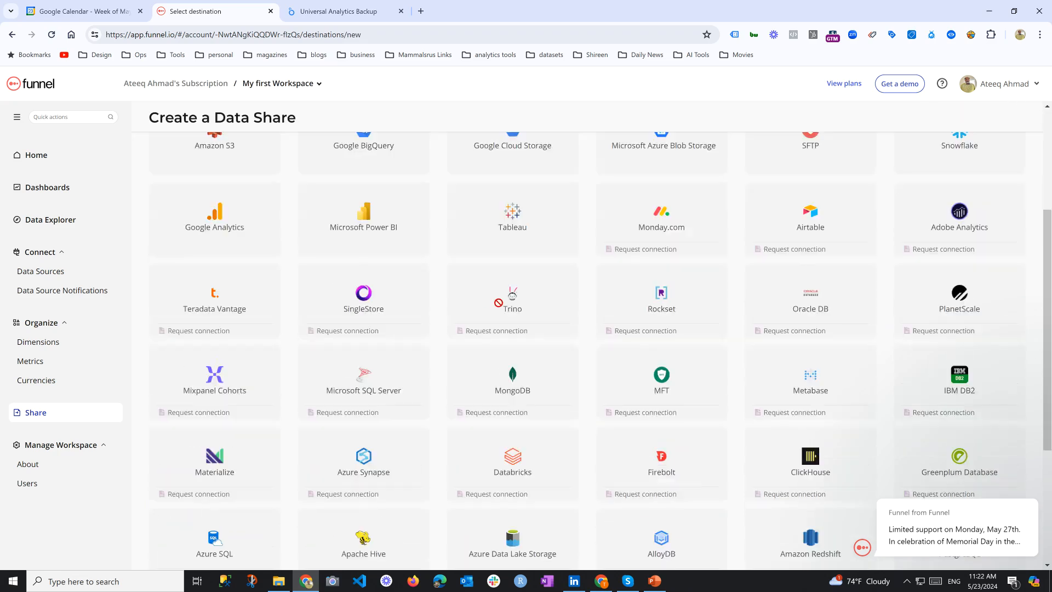
scroll(685, 327, "up", 2)
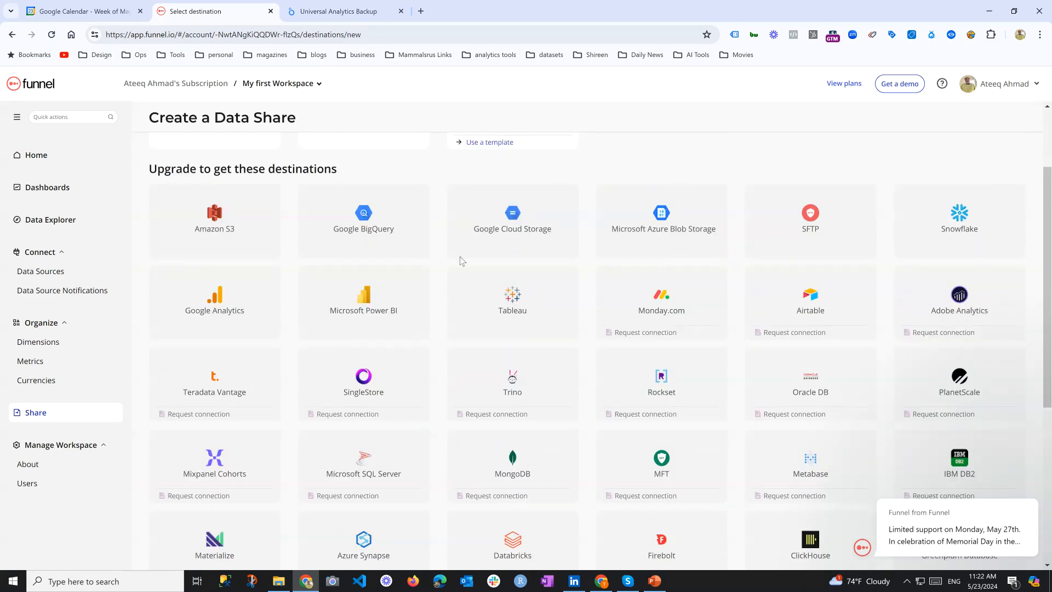
scroll(504, 255, "down", 4)
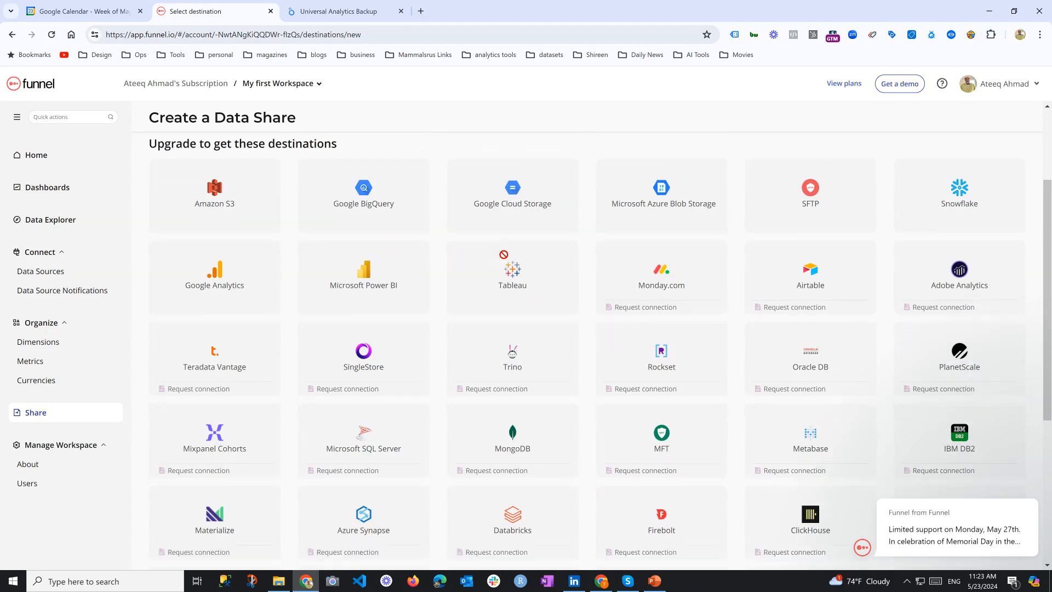
scroll(466, 334, "down", 1)
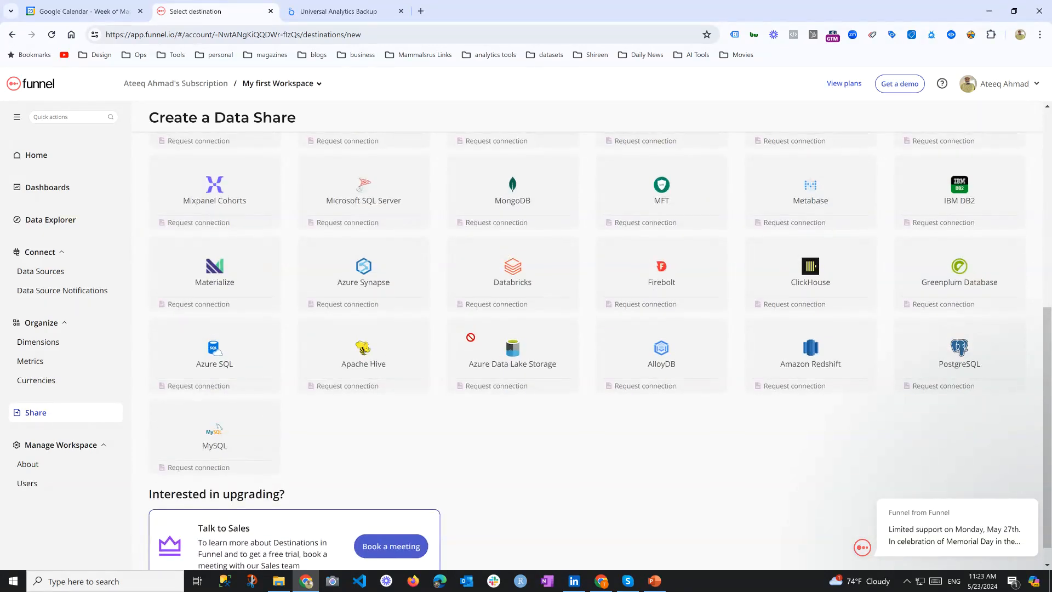
scroll(471, 337, "up", 3)
scroll(471, 337, "up", 3)
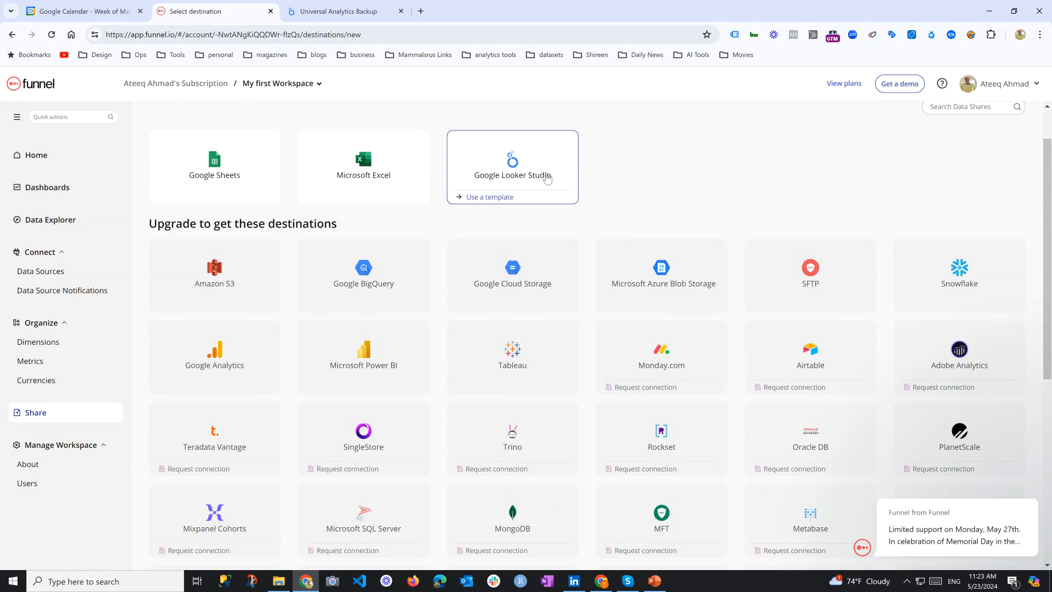
scroll(547, 177, "up", 1)
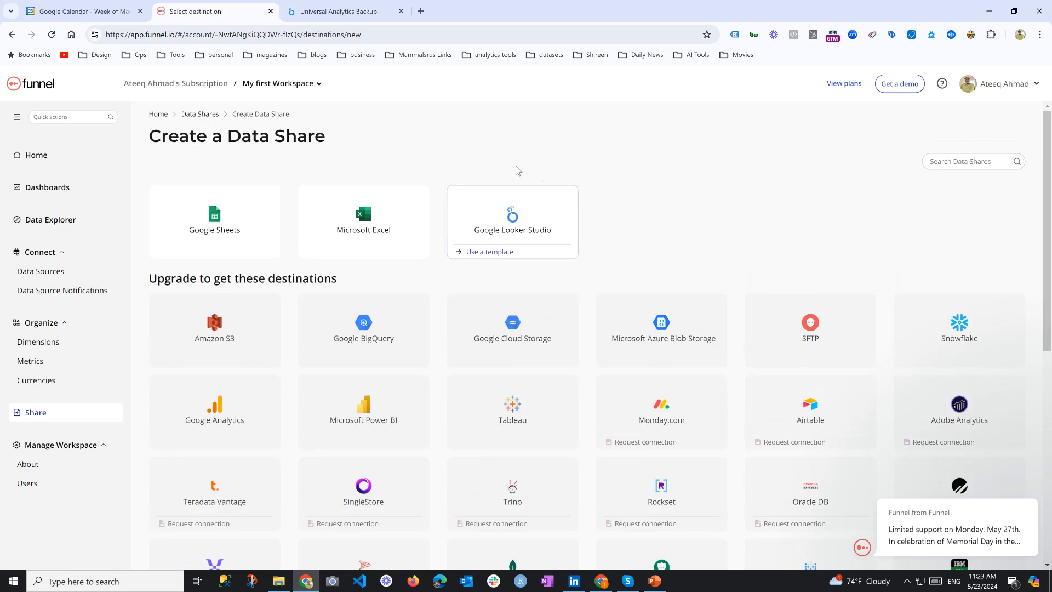
left_click(198, 116)
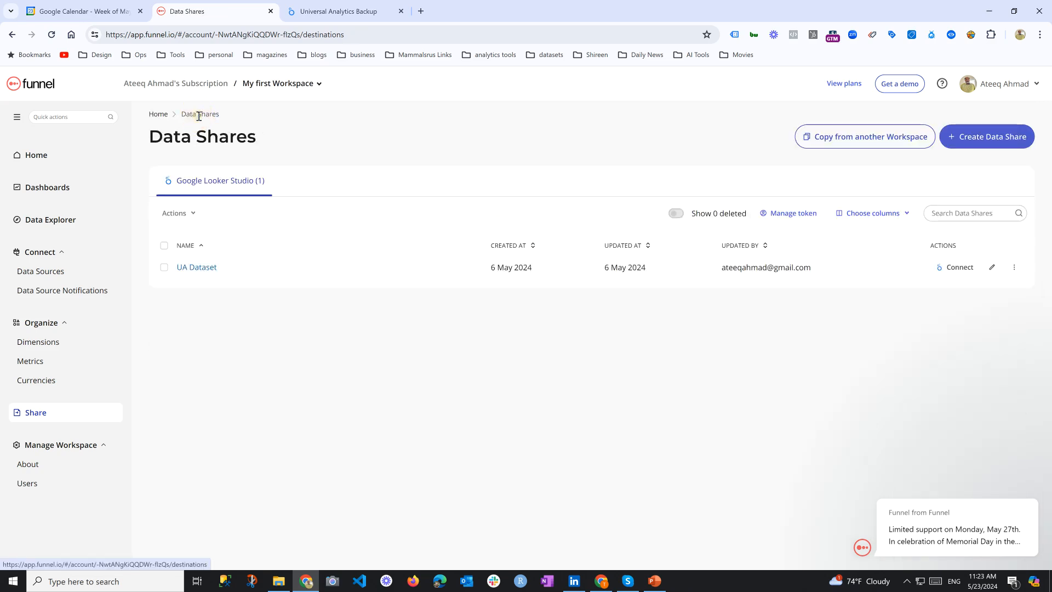
Open the UA Dataset data share and look through its list of shared fields
left_click(195, 268)
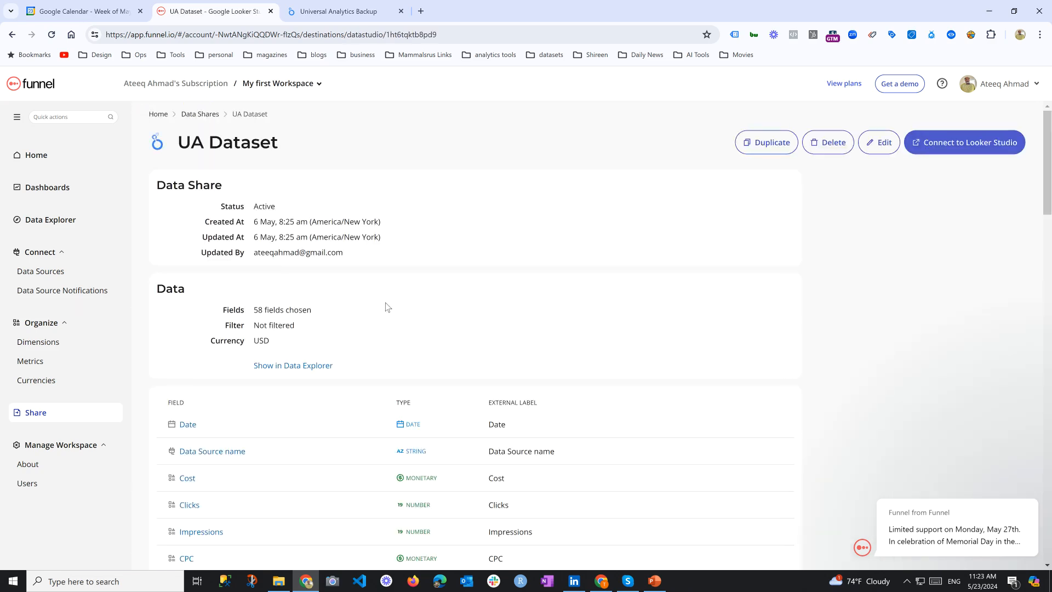
scroll(386, 302, "down", 3)
scroll(376, 301, "up", 2)
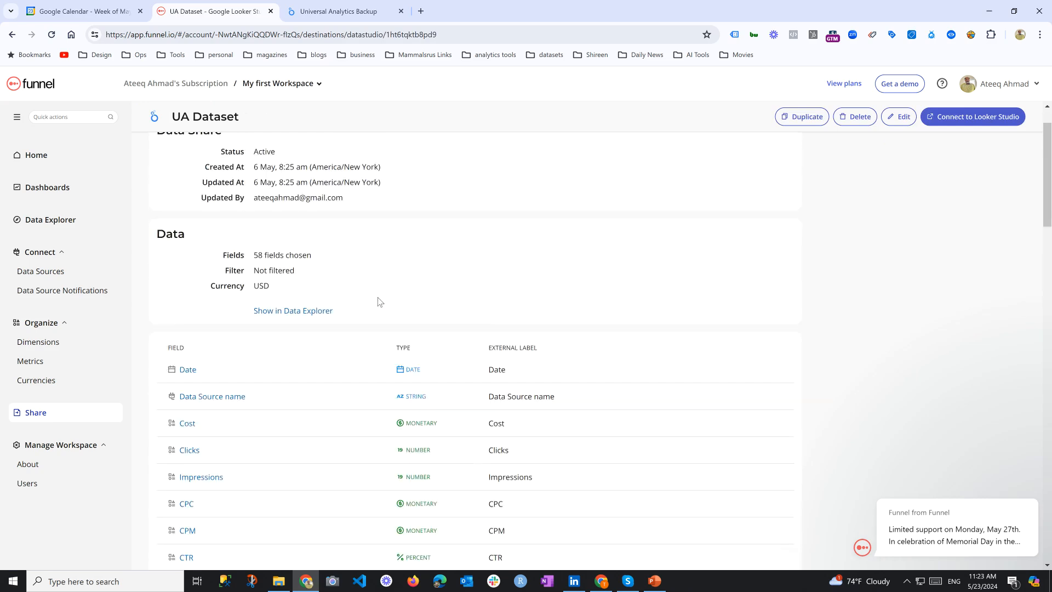
scroll(378, 301, "down", 10)
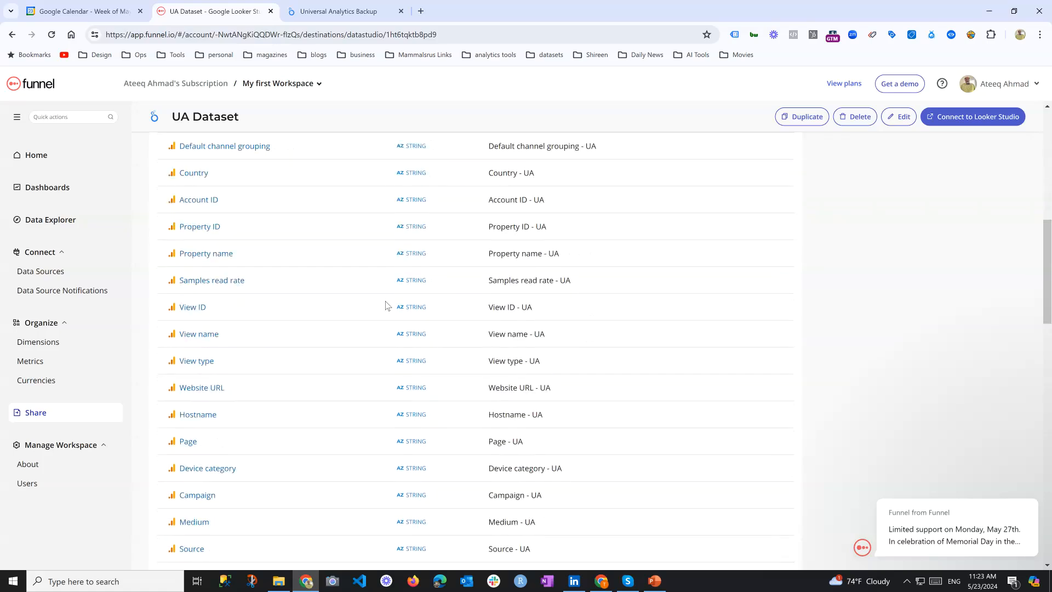
scroll(386, 305, "down", 15)
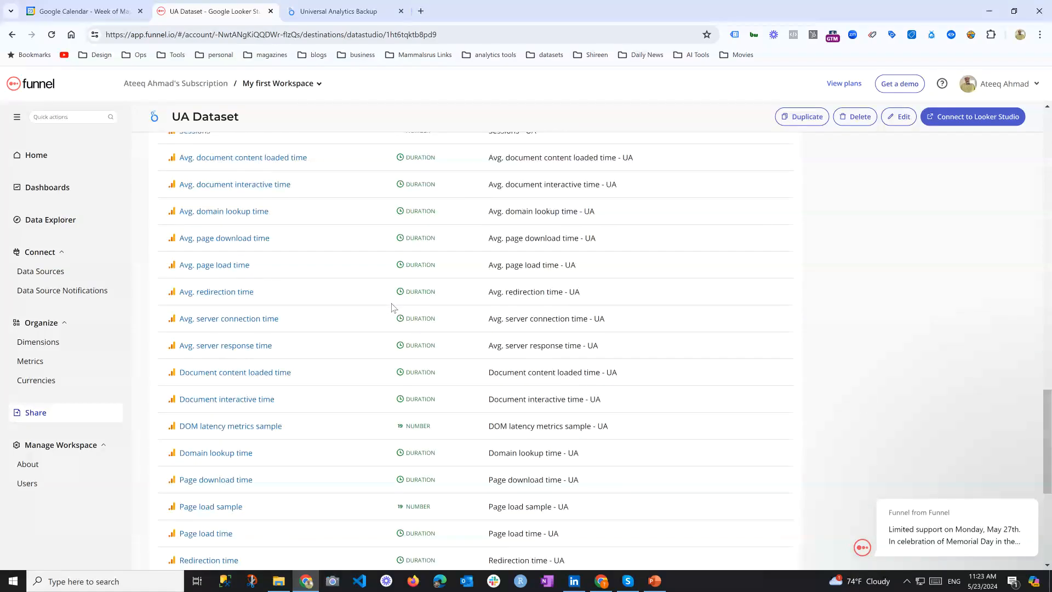
scroll(392, 307, "down", 1)
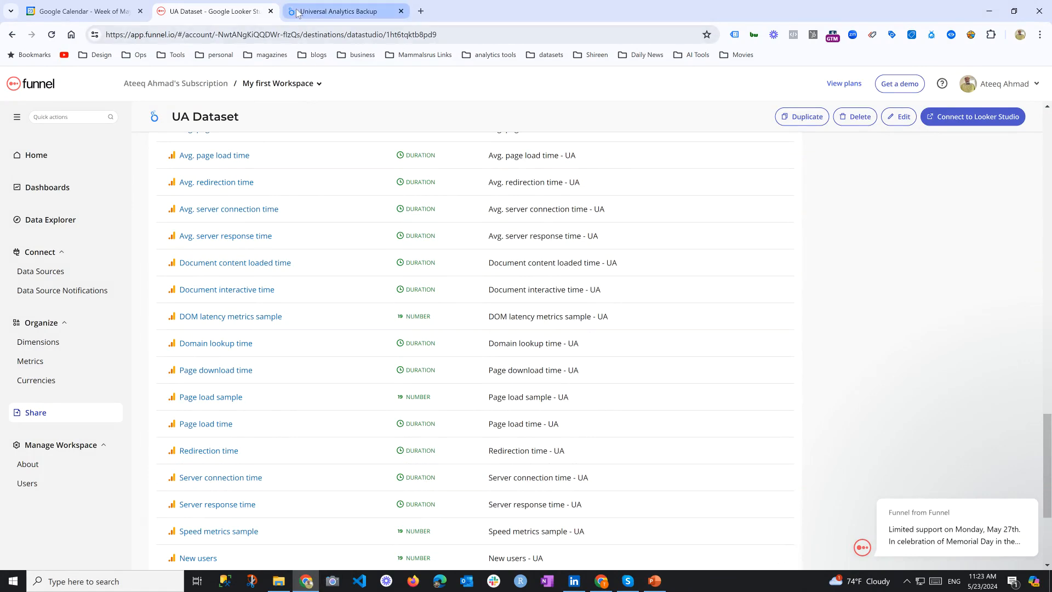
Switch to the Universal Analytics Backup report in Looker Studio and open it for editing
mouse_move(296, 13)
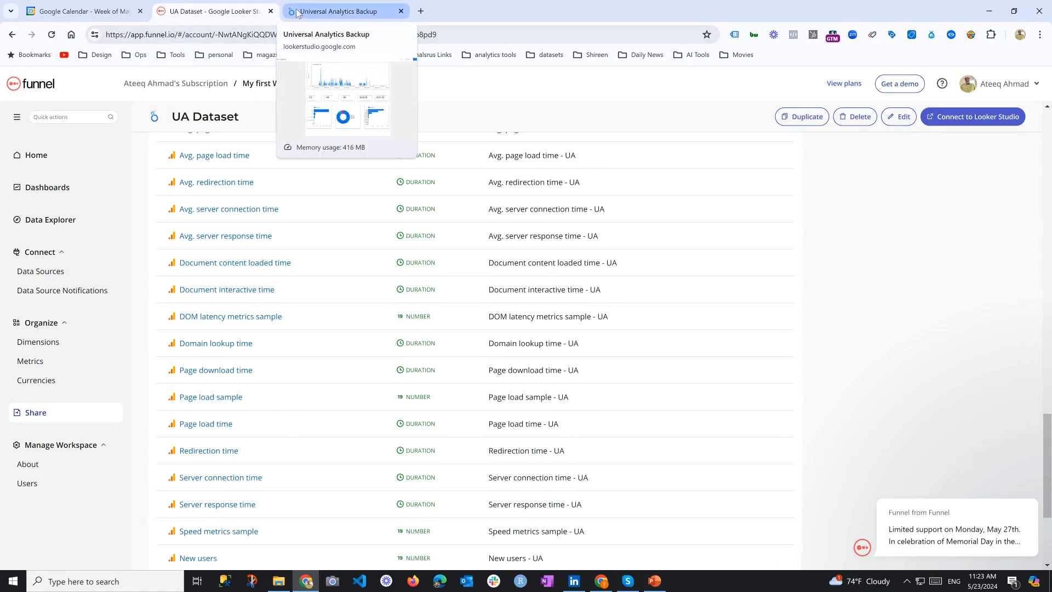
left_click(296, 12)
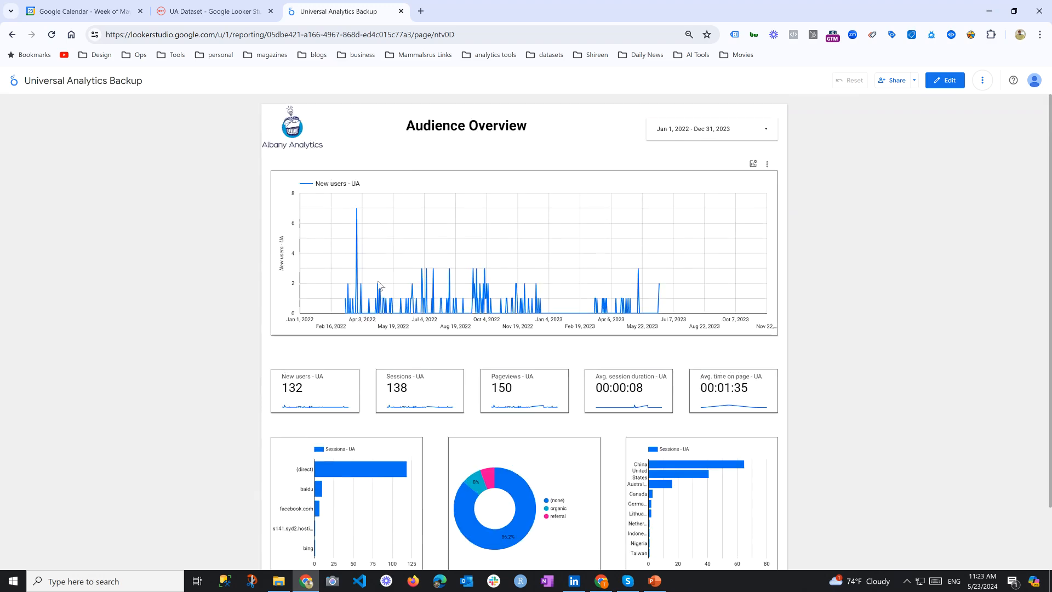
left_click(945, 80)
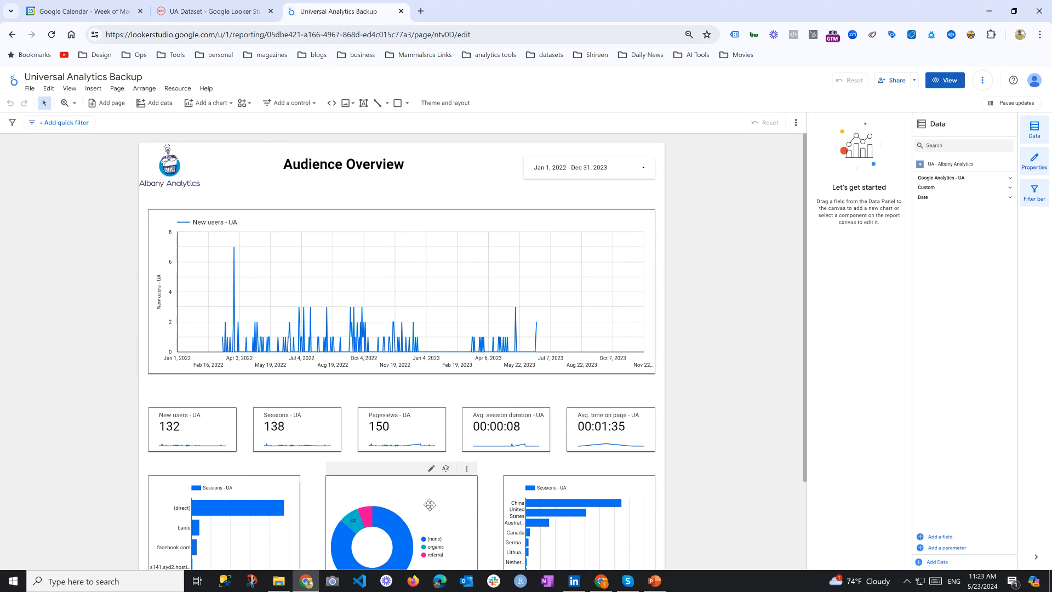
Select the New users time series chart and inspect the fields and connection of its UA - Albany Analytics data source
left_click(425, 242)
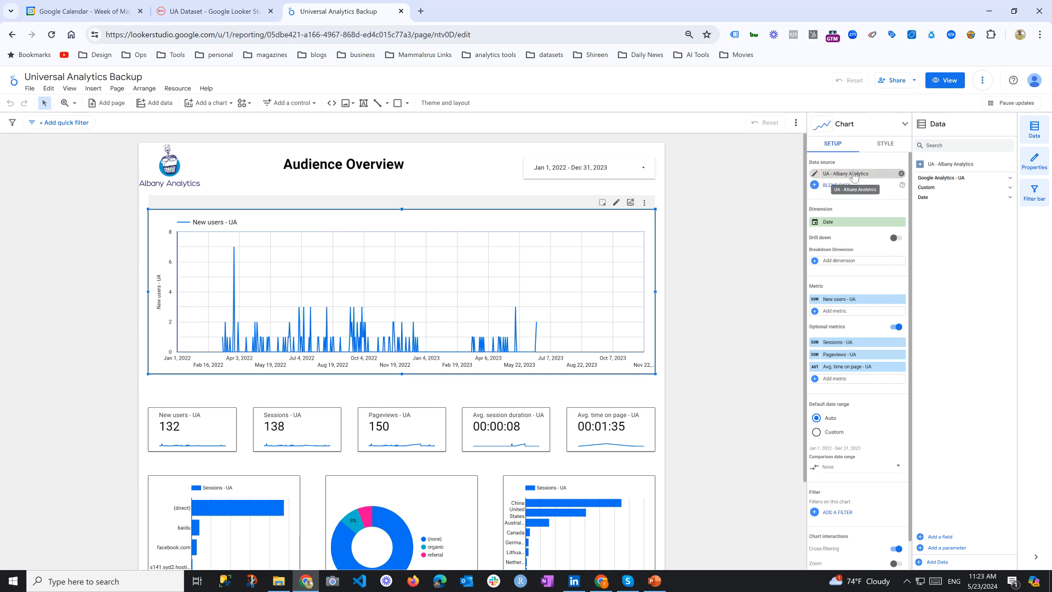
left_click(815, 174)
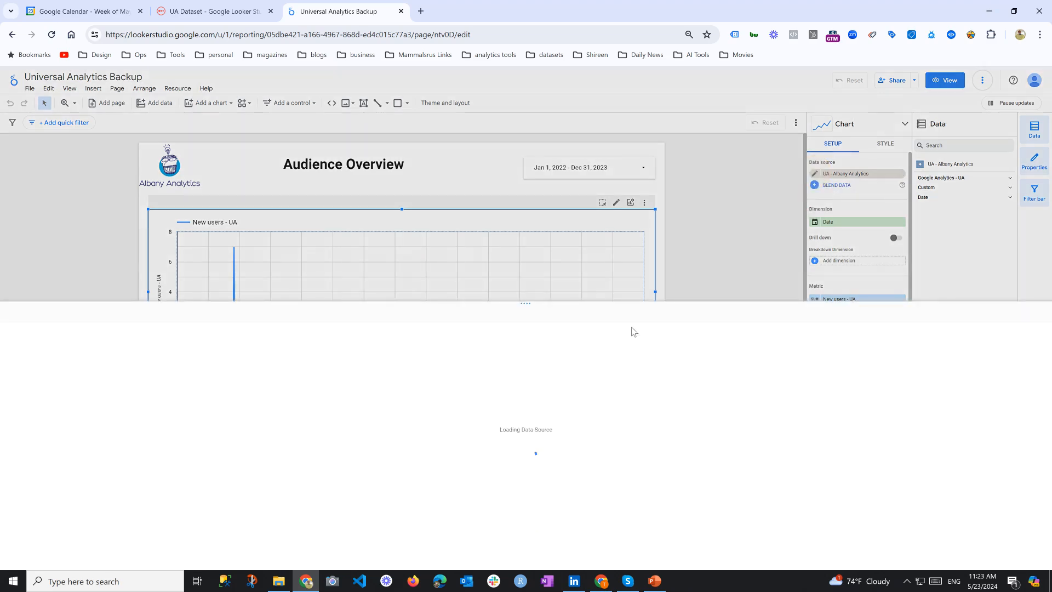
scroll(81, 459, "down", 5)
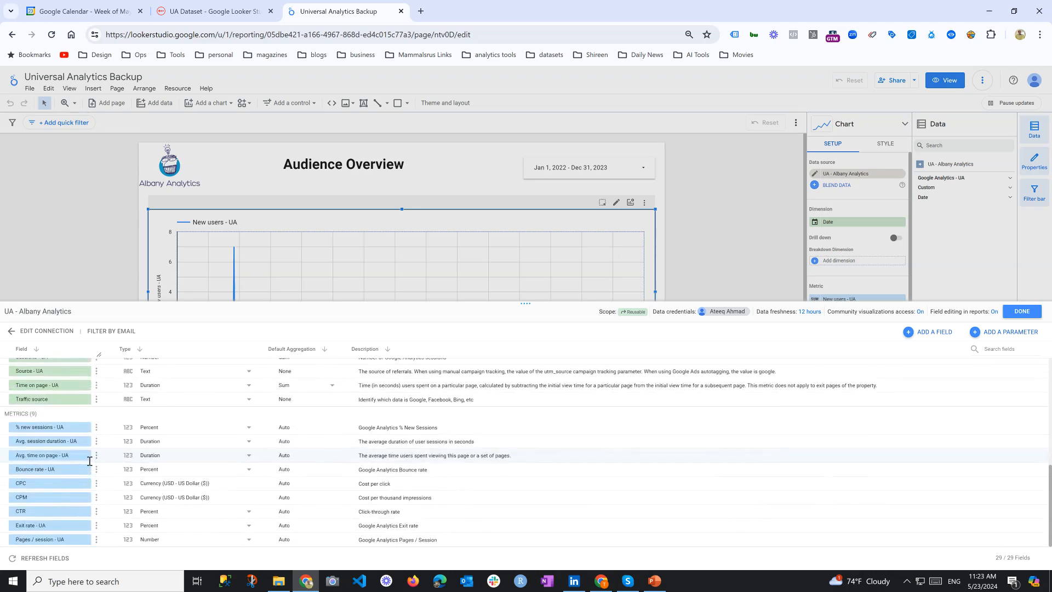
left_click(10, 332)
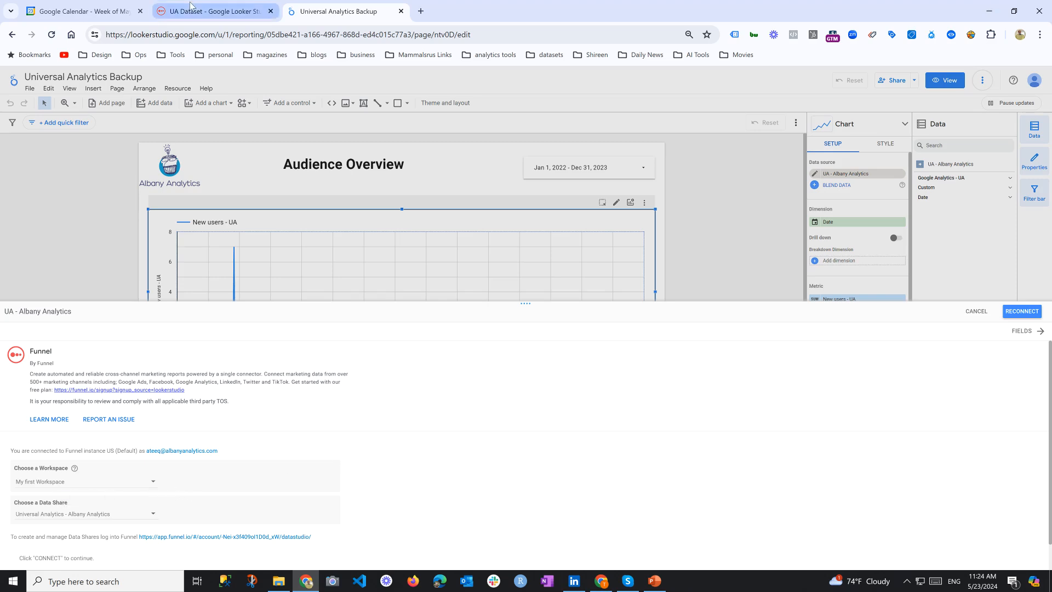
Switch to Funnel, look back over the UA Dataset details and locate that share in the Data Shares list
left_click(214, 11)
scroll(357, 202, "up", 3)
scroll(357, 202, "up", 15)
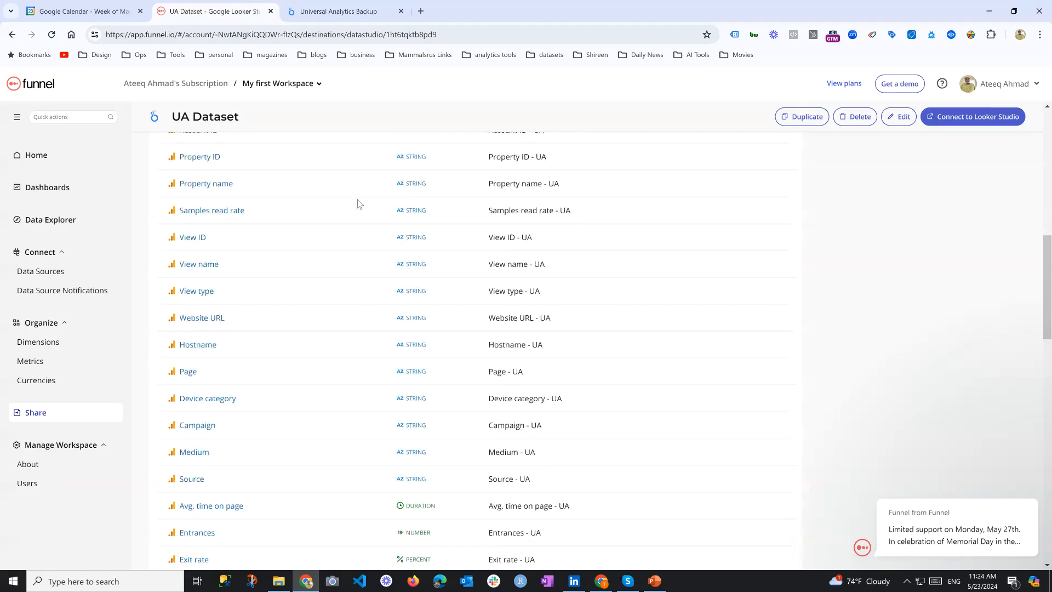
scroll(294, 333, "up", 8)
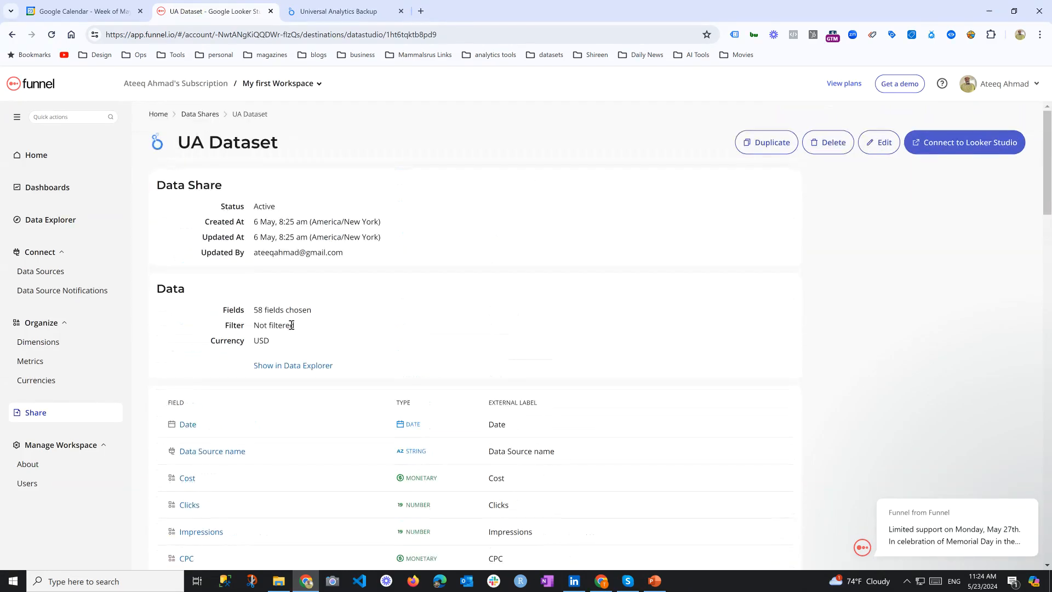
left_click(154, 115)
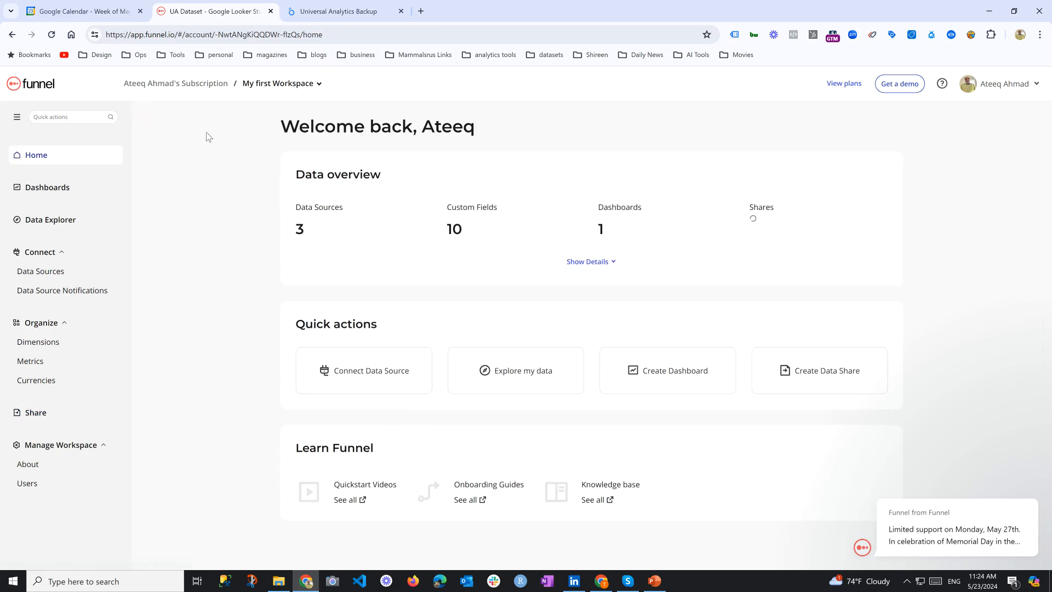
left_click(34, 412)
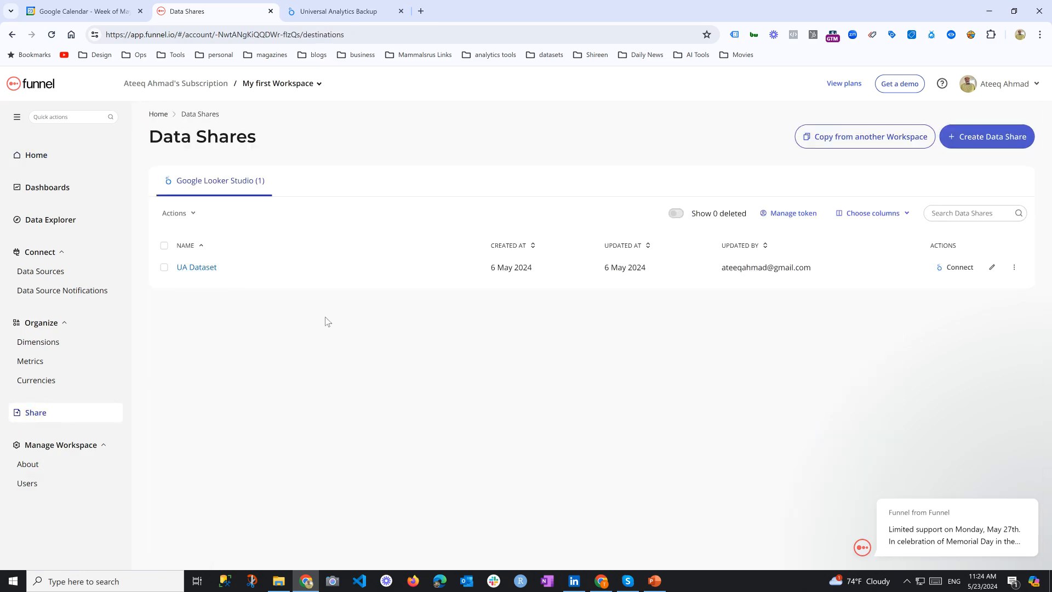
left_click(192, 273)
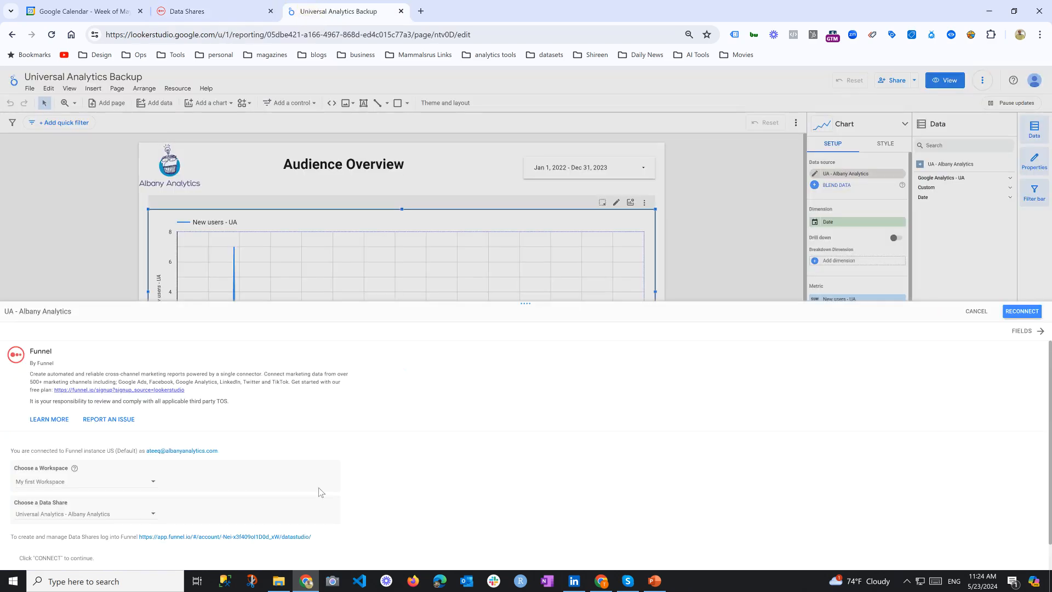
In Looker Studio, view the data share choices for the Funnel connection and leave the connection settings without reconnecting
left_click(147, 515)
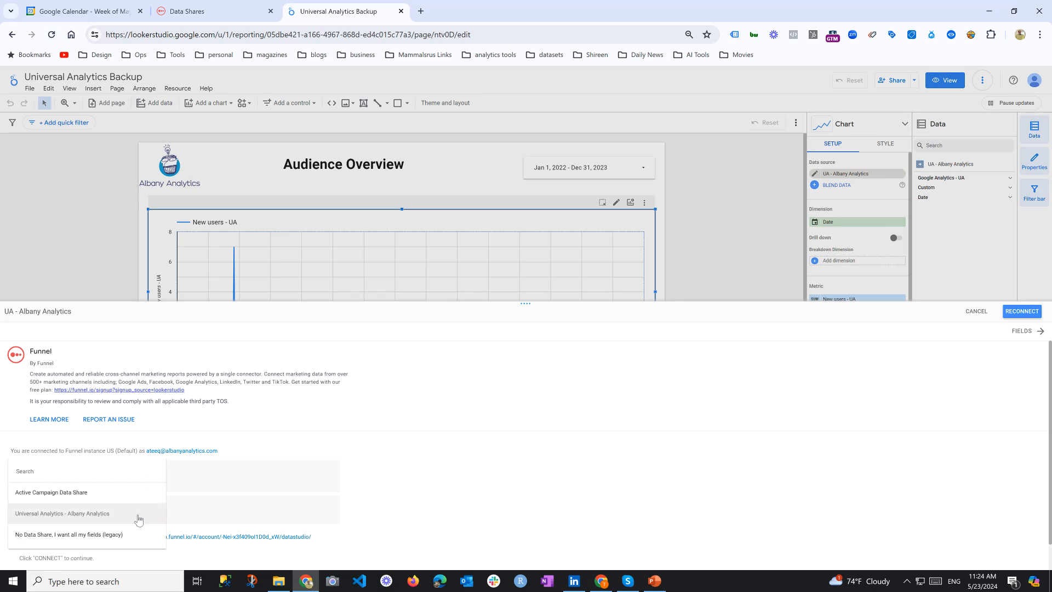
left_click(392, 514)
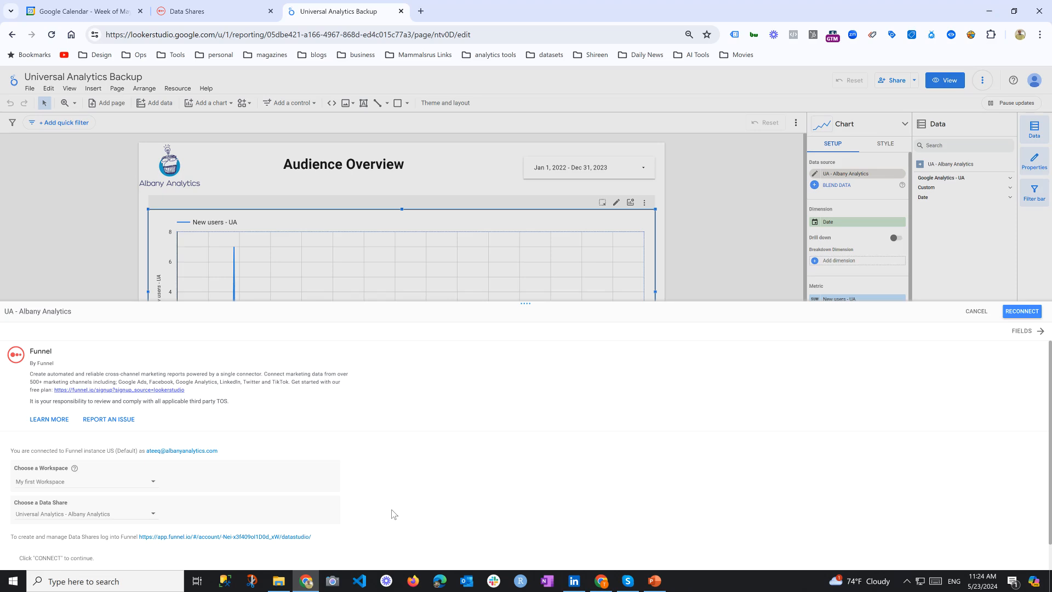
left_click(976, 312)
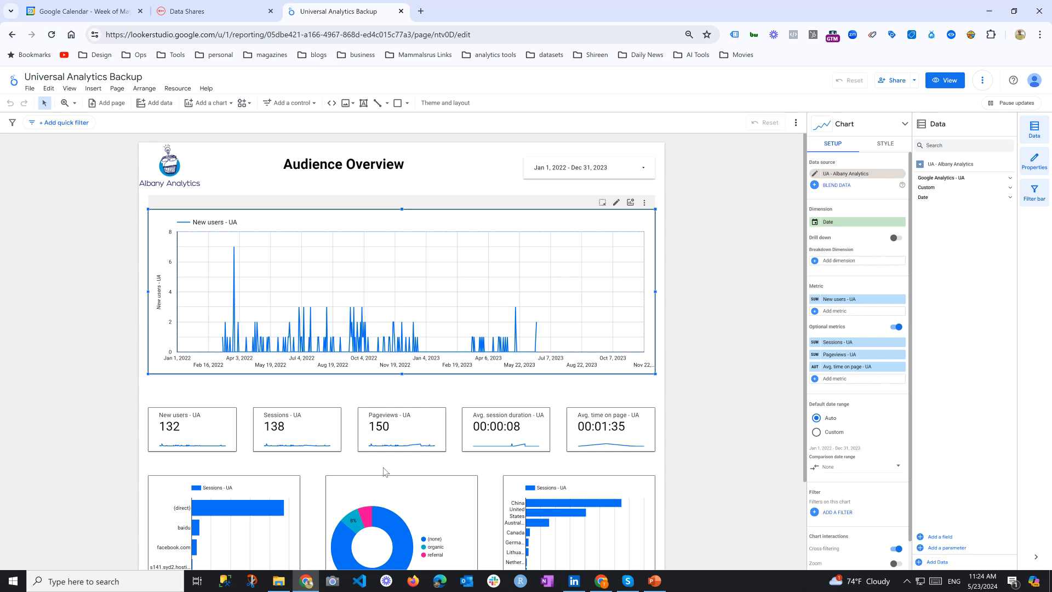
Switch to Funnel, open the subscription's flexpoints usage and examine the breakdowns for Connectors & Data Sources and Destinations
left_click(213, 18)
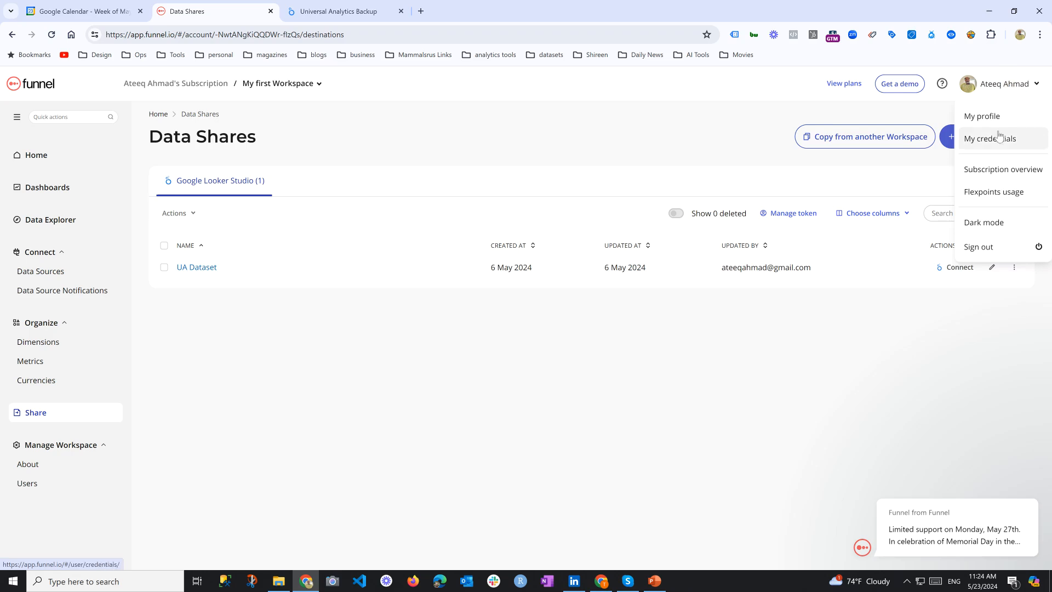
left_click(988, 193)
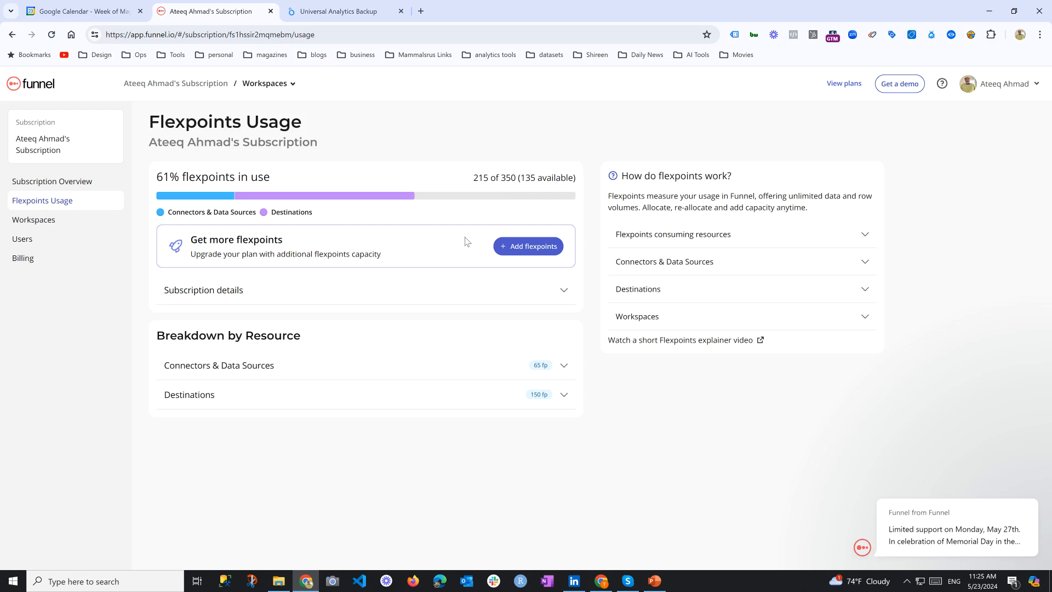
left_click(373, 368)
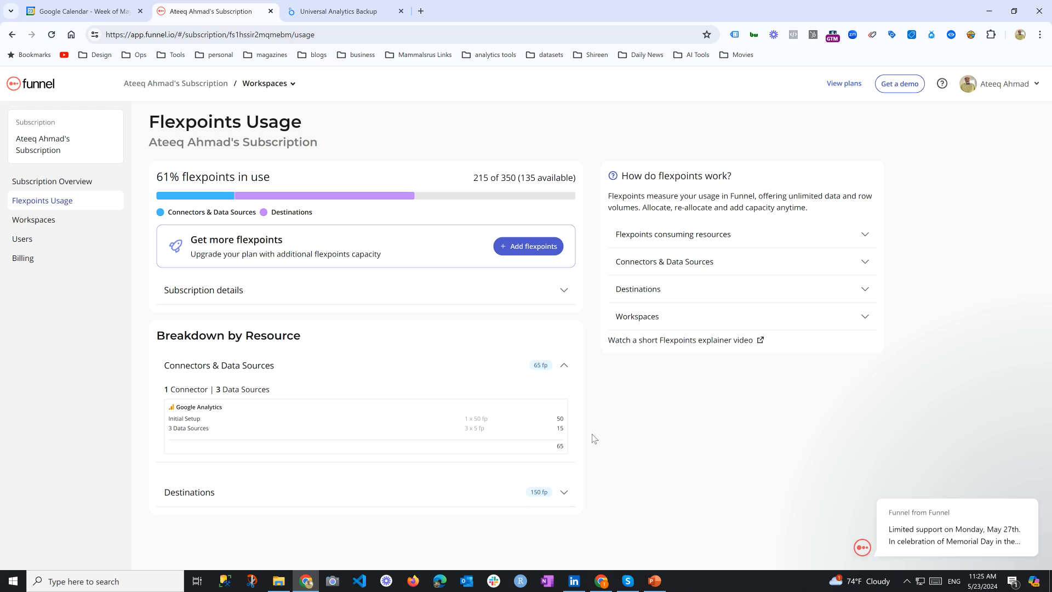
left_click(392, 480)
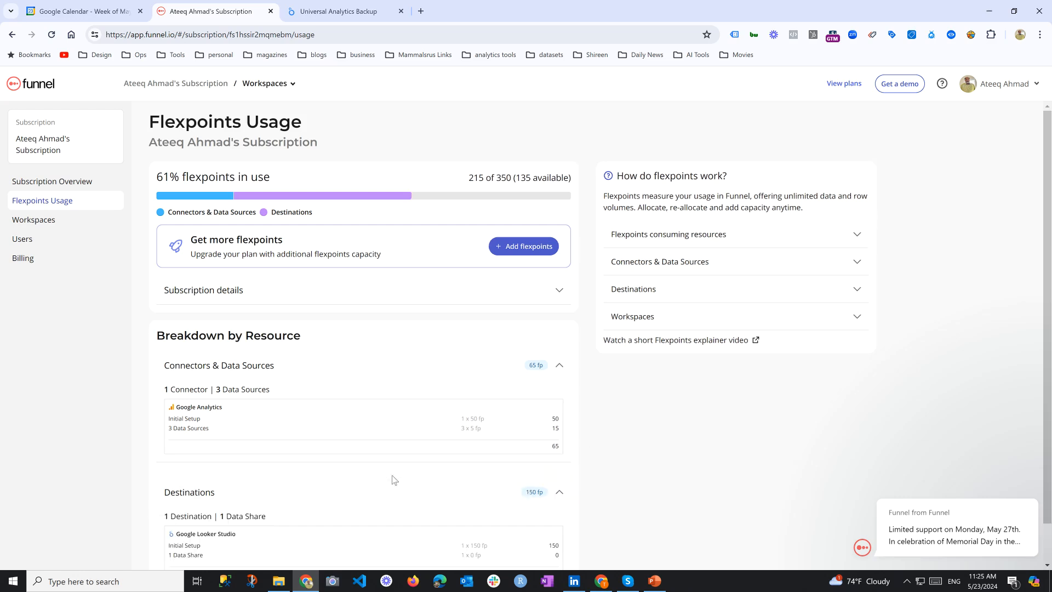
scroll(392, 482, "down", 1)
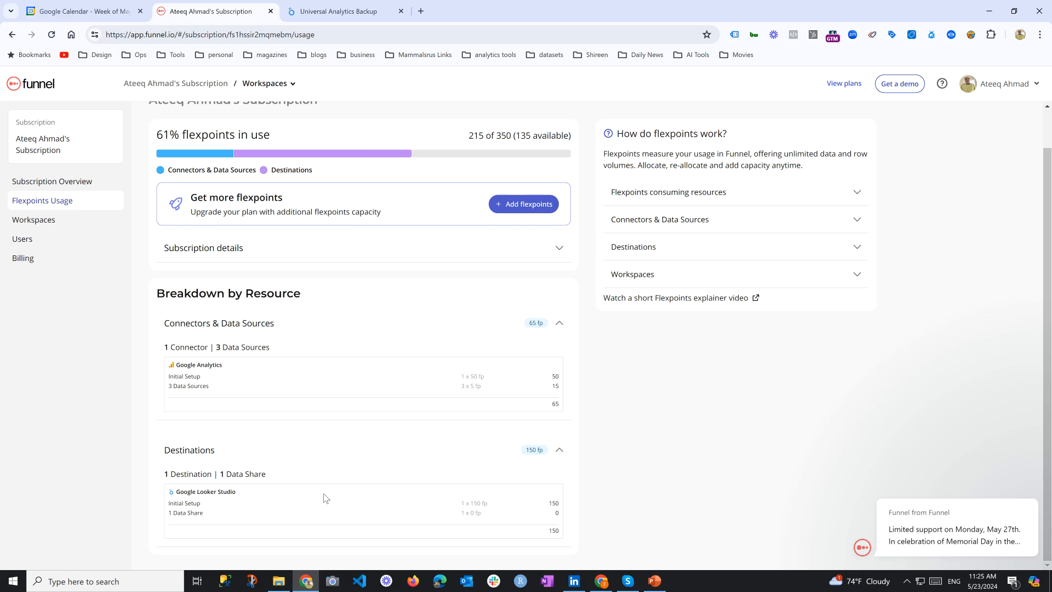
scroll(325, 498, "up", 1)
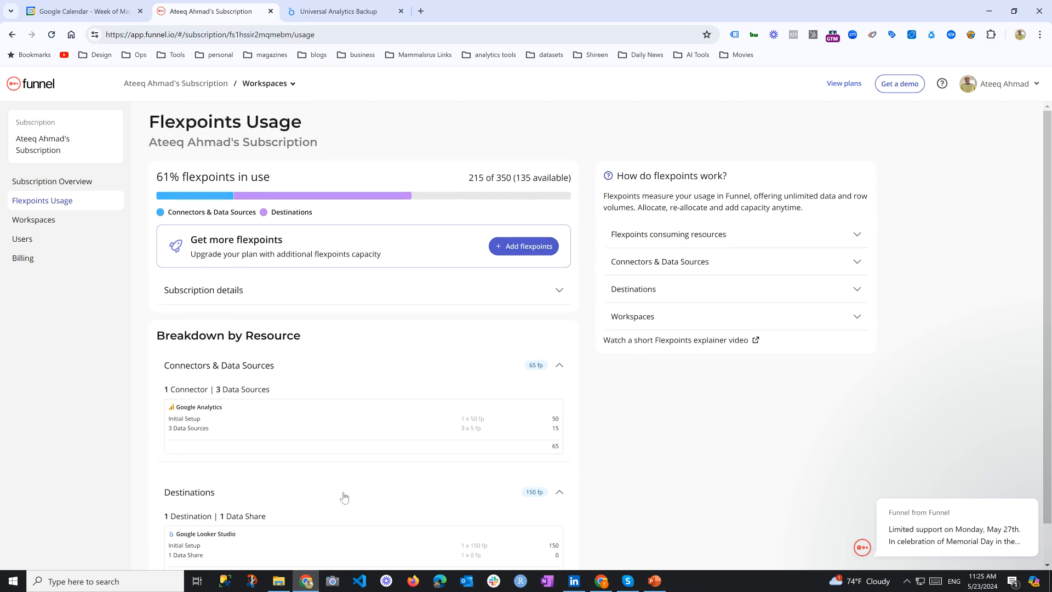
View the subscription plans and compare the pricing, flexpoints and features of Starter, Business and Enterprise
left_click(842, 86)
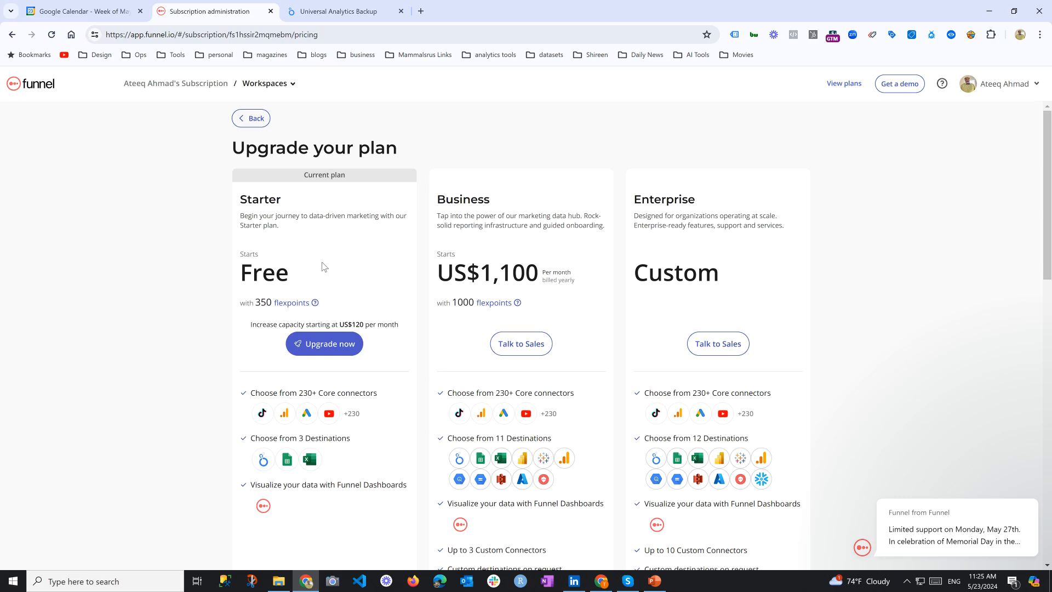
scroll(326, 271, "down", 1)
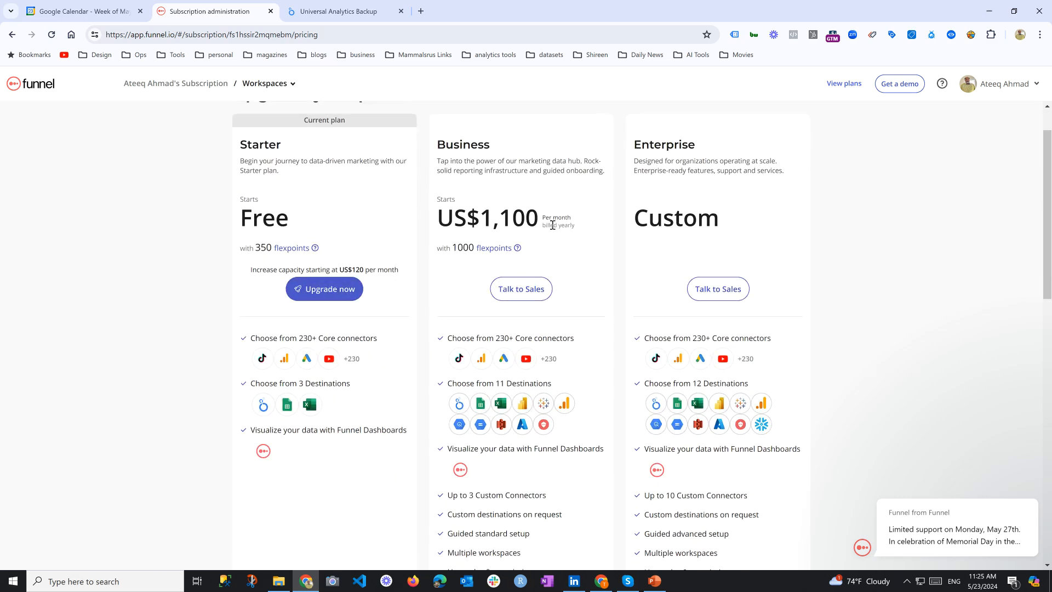
scroll(343, 221, "up", 1)
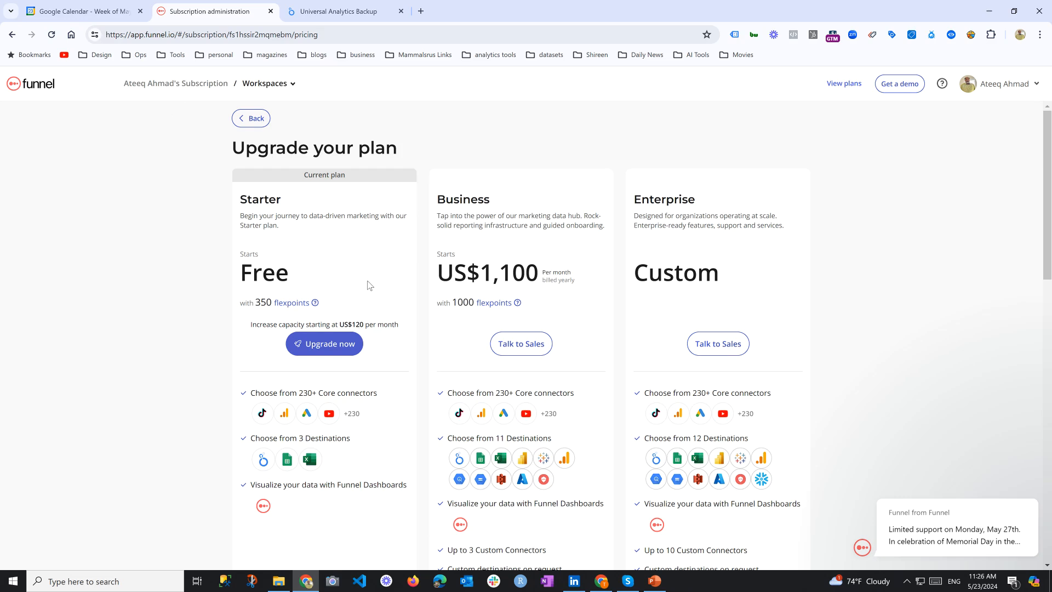
Return to My first Workspace and view the Universal Analytics - Audience Overview dashboard
left_click(184, 83)
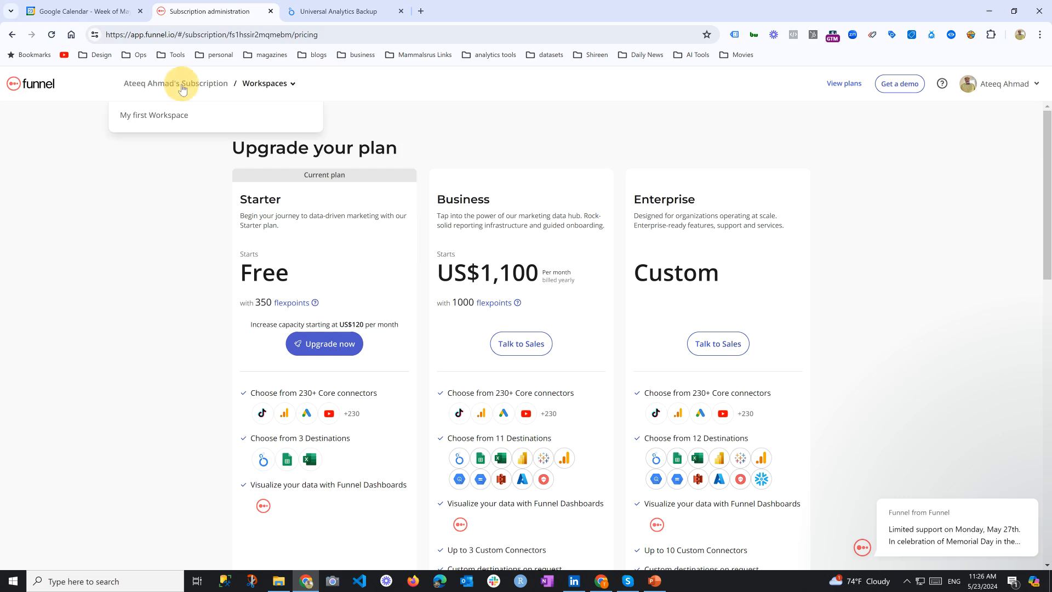
left_click(151, 114)
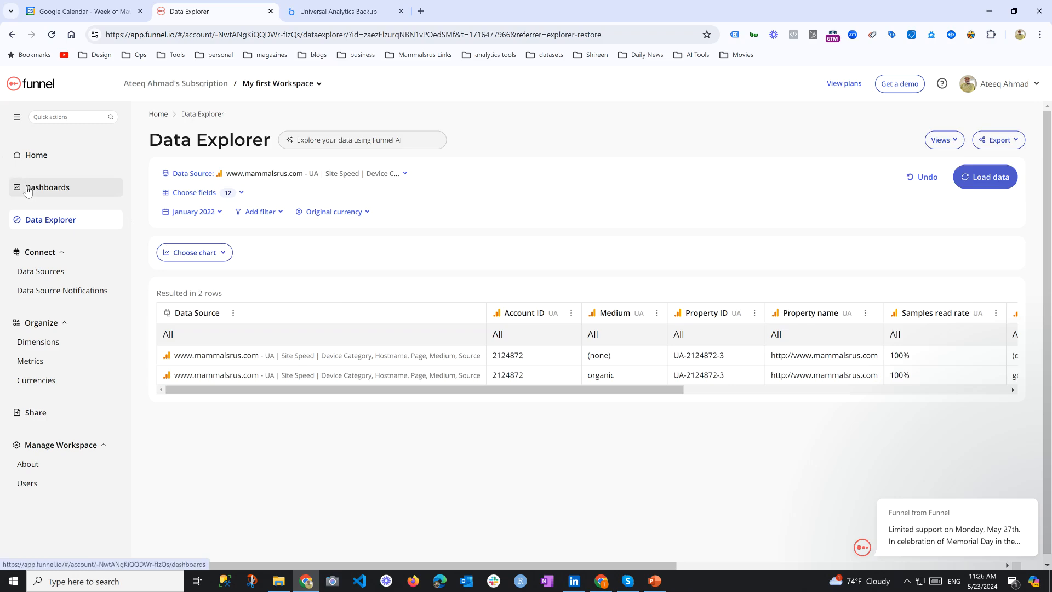
left_click(47, 186)
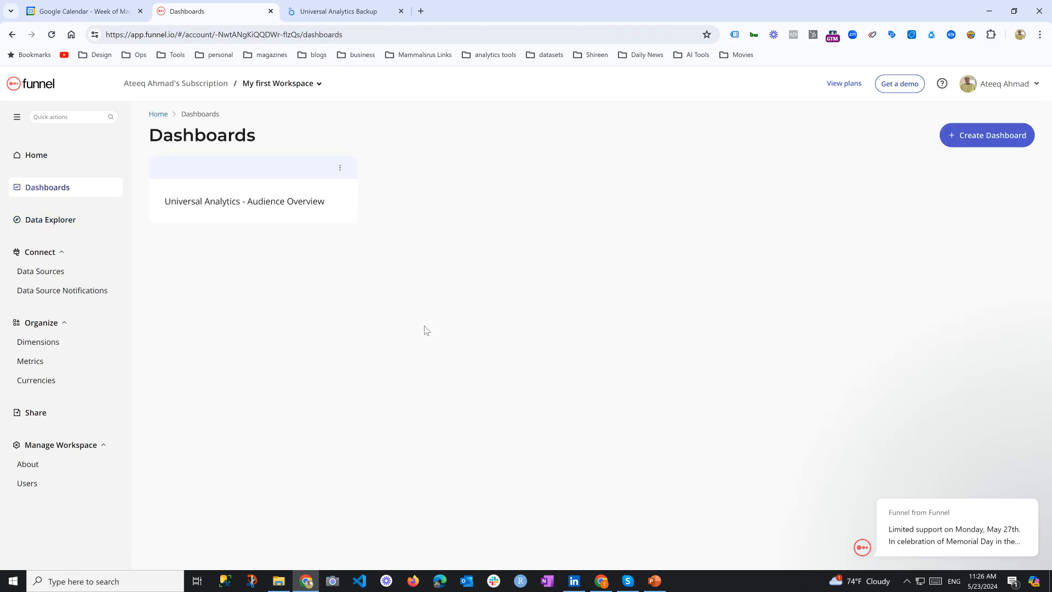
left_click(284, 187)
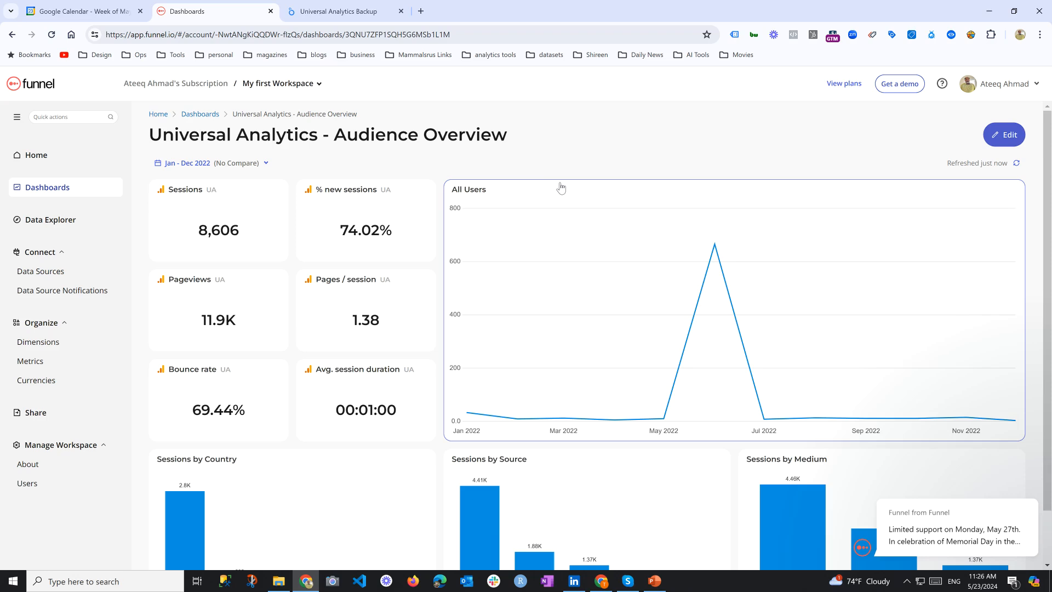
From the workspace's data sources, look through the catalogue of connectors available for a new source, and return to the Data Sources list
left_click(40, 271)
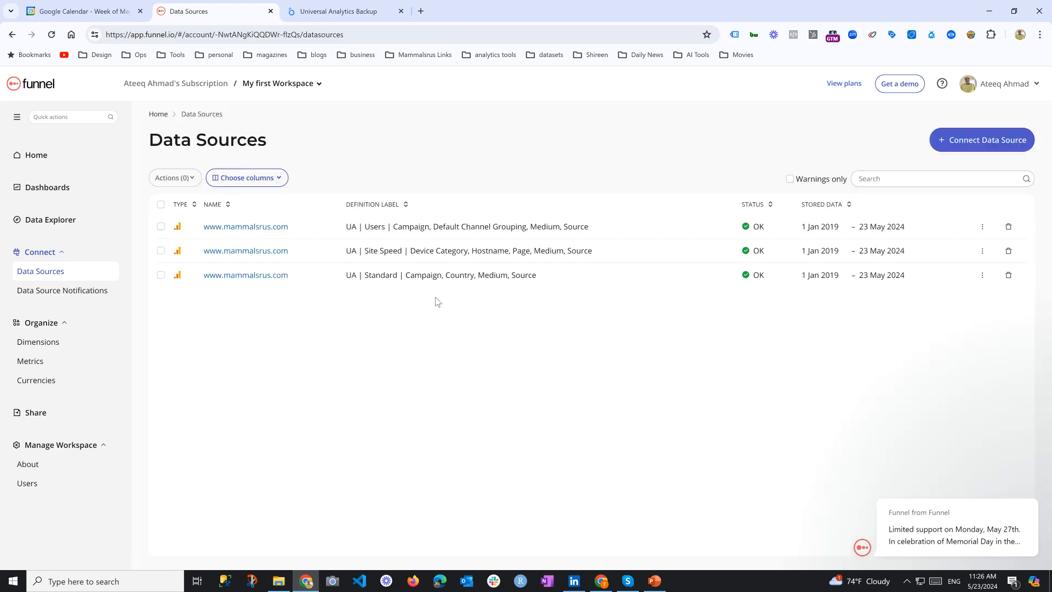
left_click(956, 143)
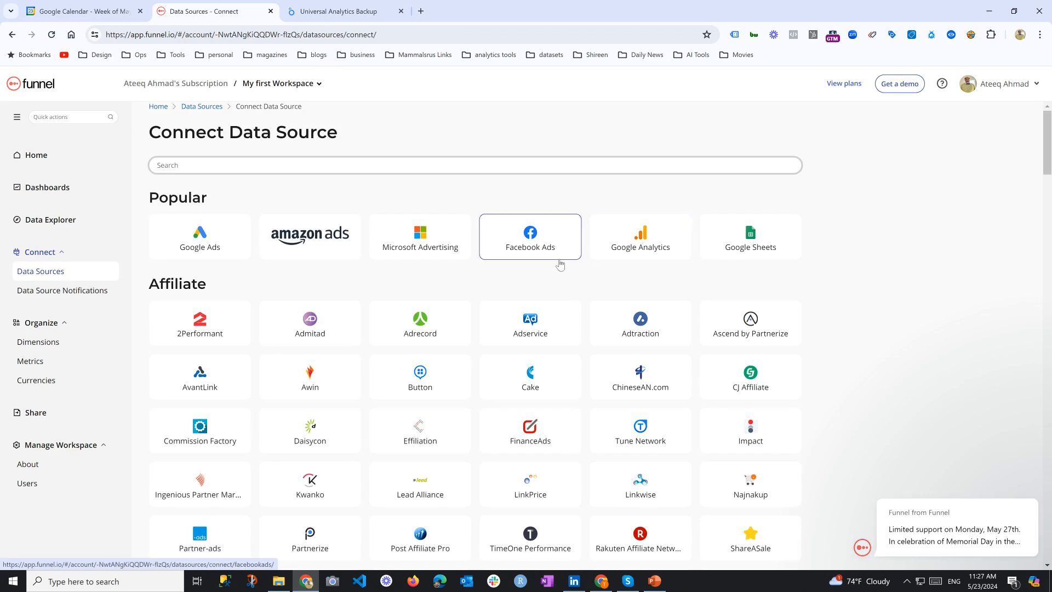
scroll(560, 265, "down", 1)
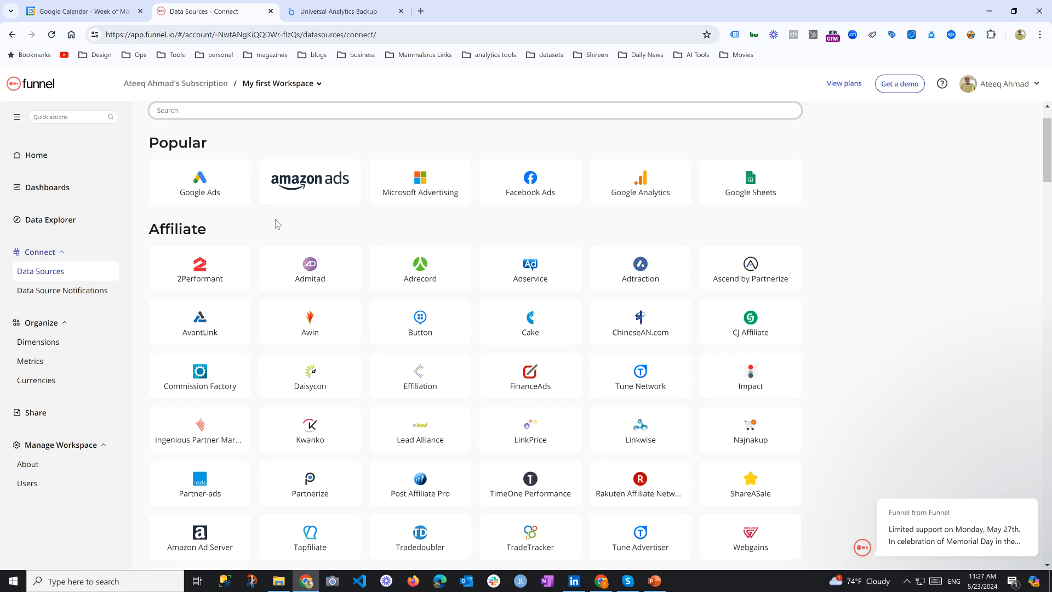
scroll(277, 230, "down", 8)
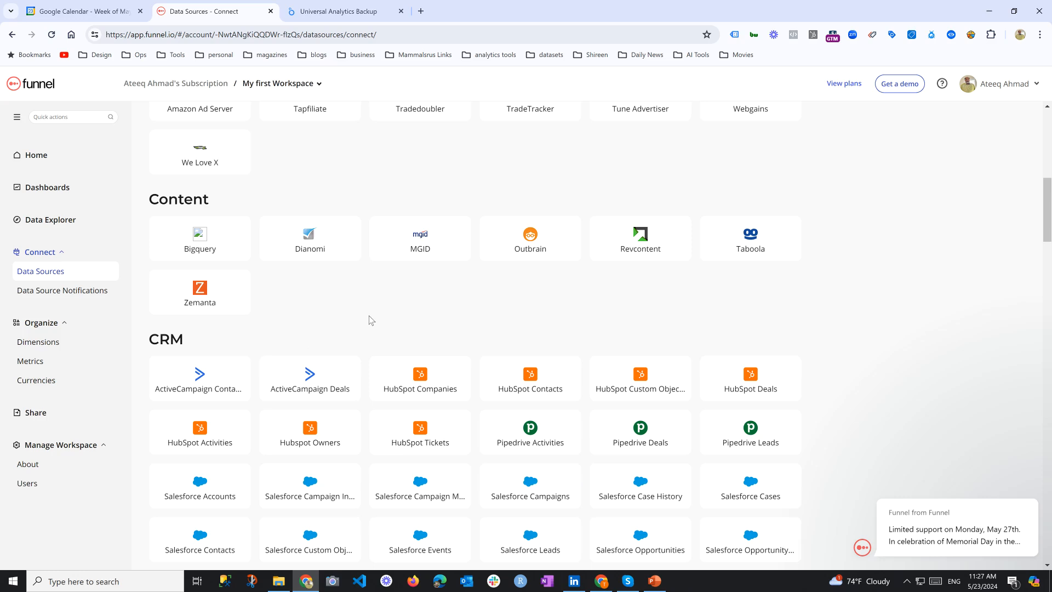
scroll(370, 316, "down", 2)
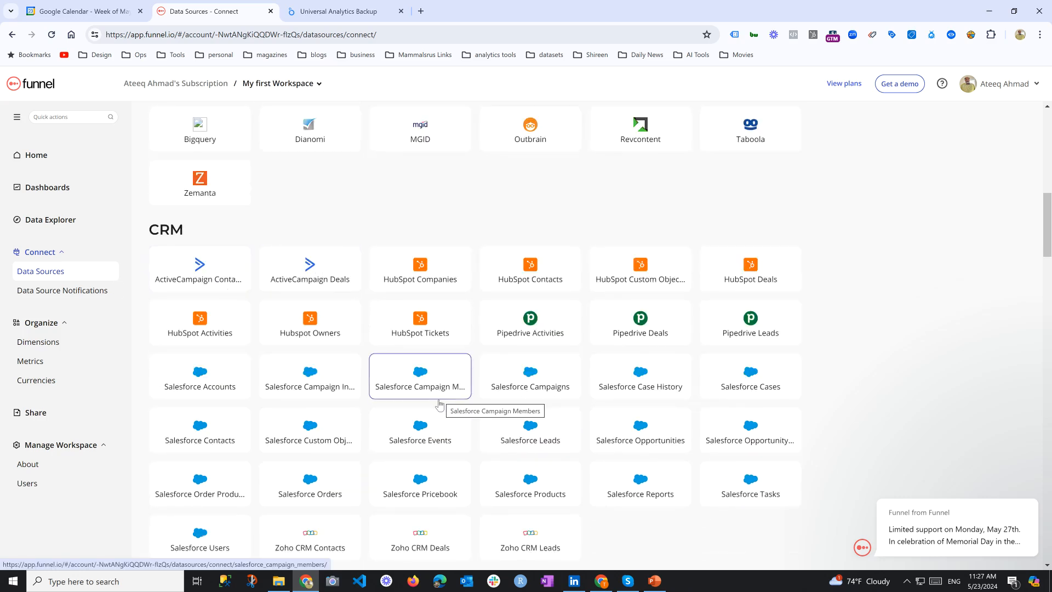
scroll(843, 350, "down", 3)
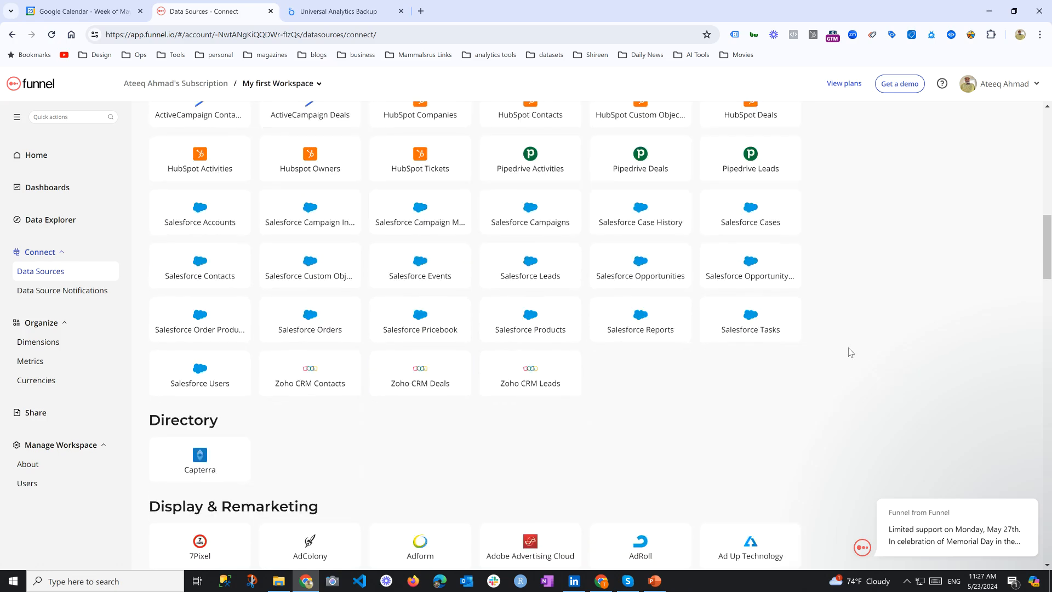
scroll(850, 352, "down", 10)
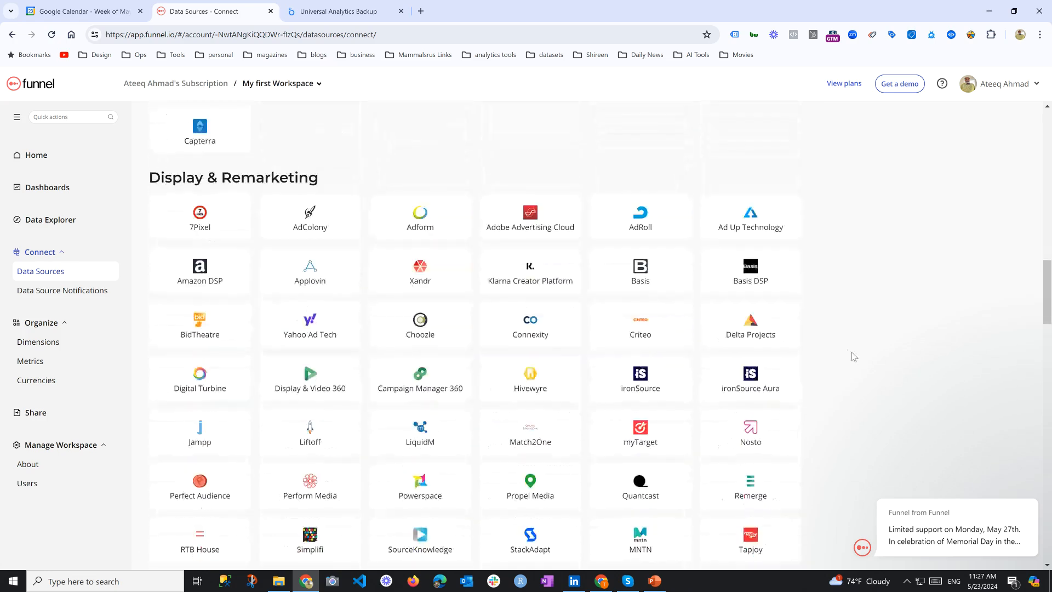
scroll(858, 359, "down", 13)
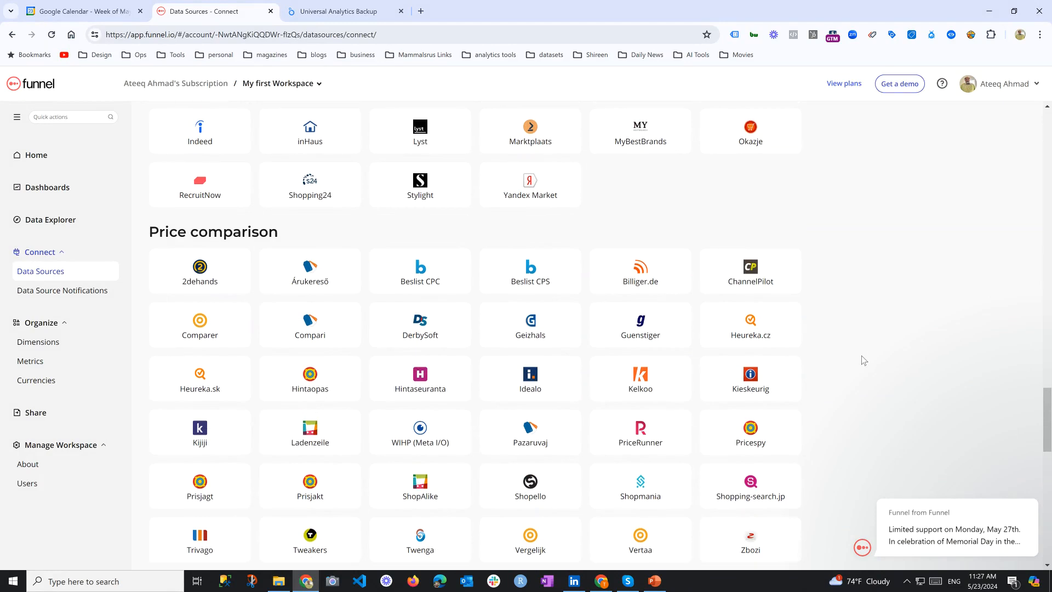
scroll(863, 361, "down", 5)
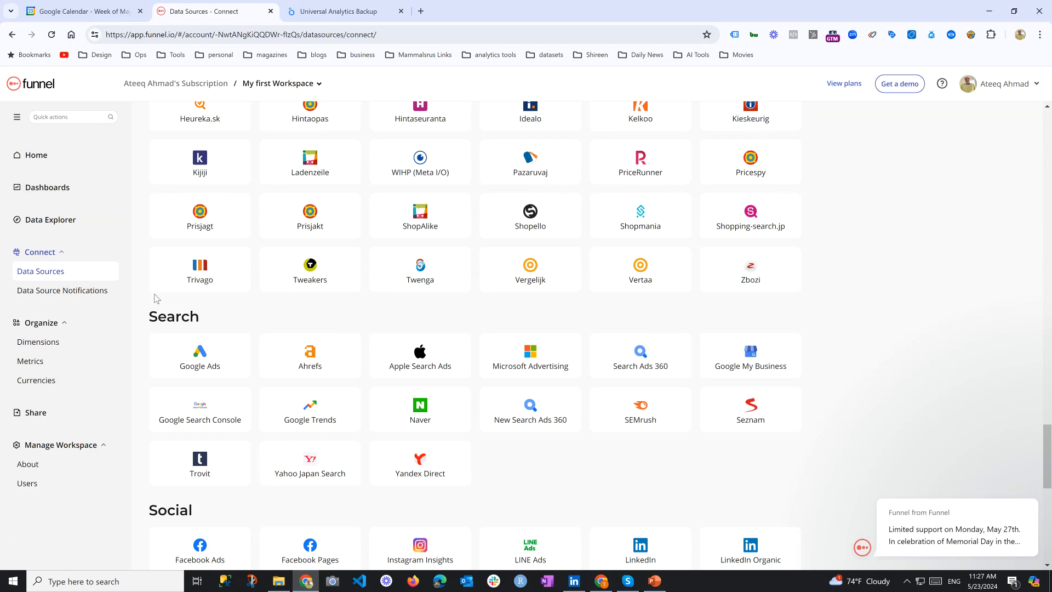
left_click(24, 274)
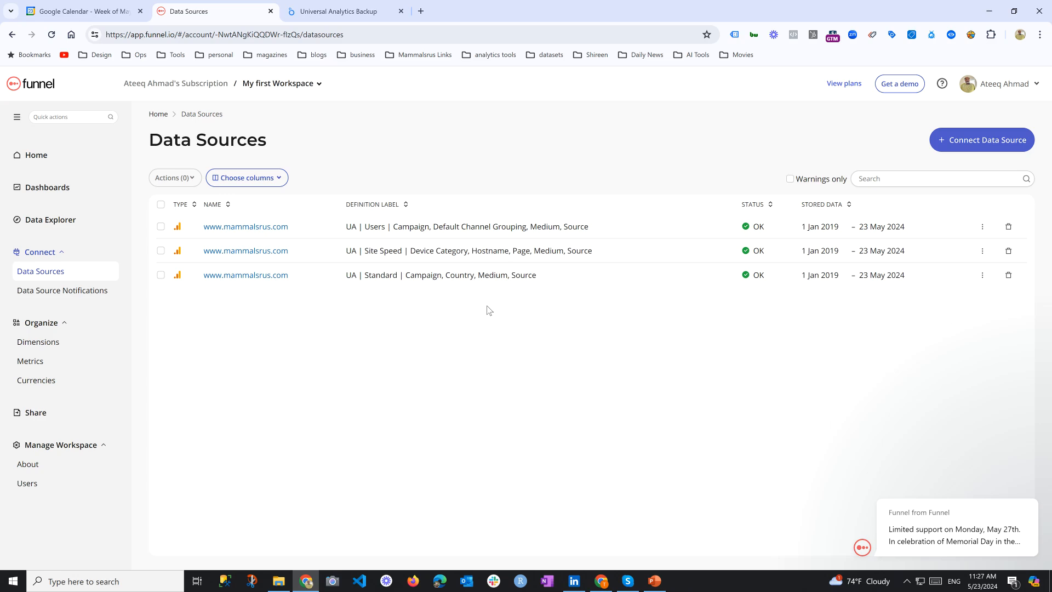
Reopen the Universal Analytics - Audience Overview dashboard, look at the Looker Studio backup report, and switch back to Funnel
left_click(42, 188)
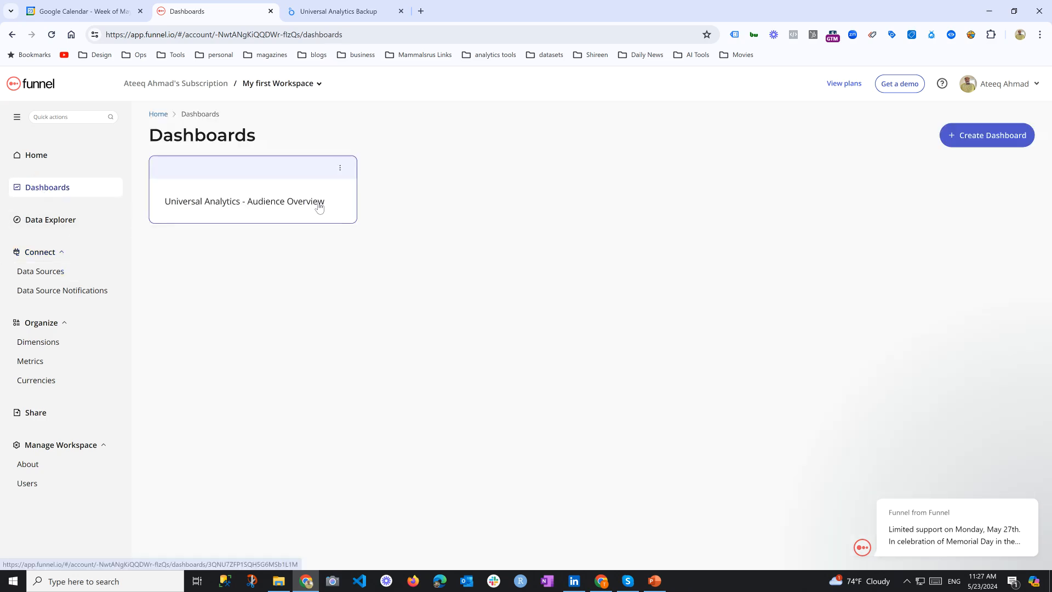
left_click(338, 206)
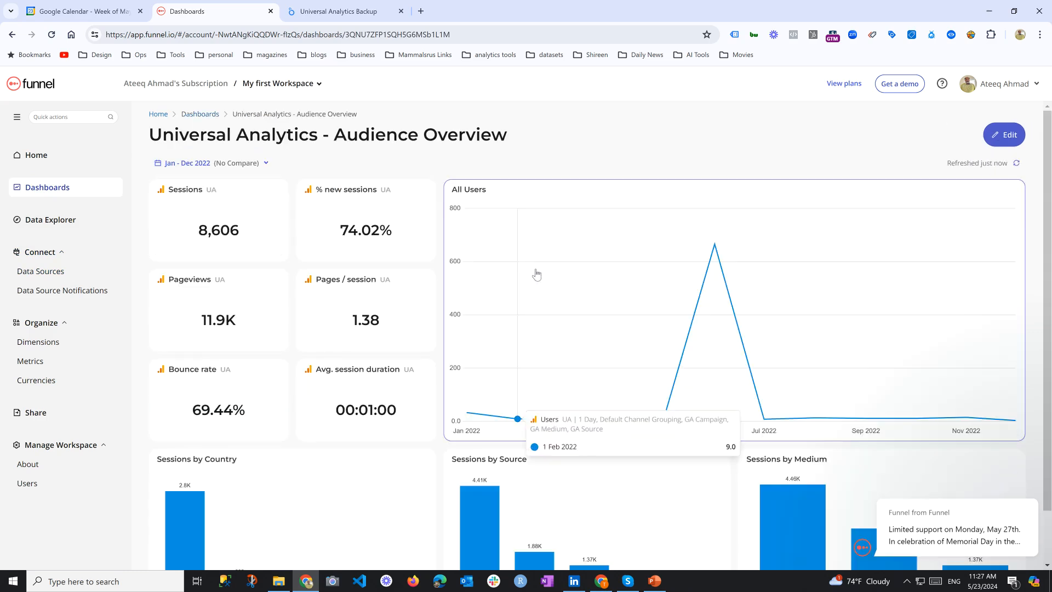
left_click(324, 9)
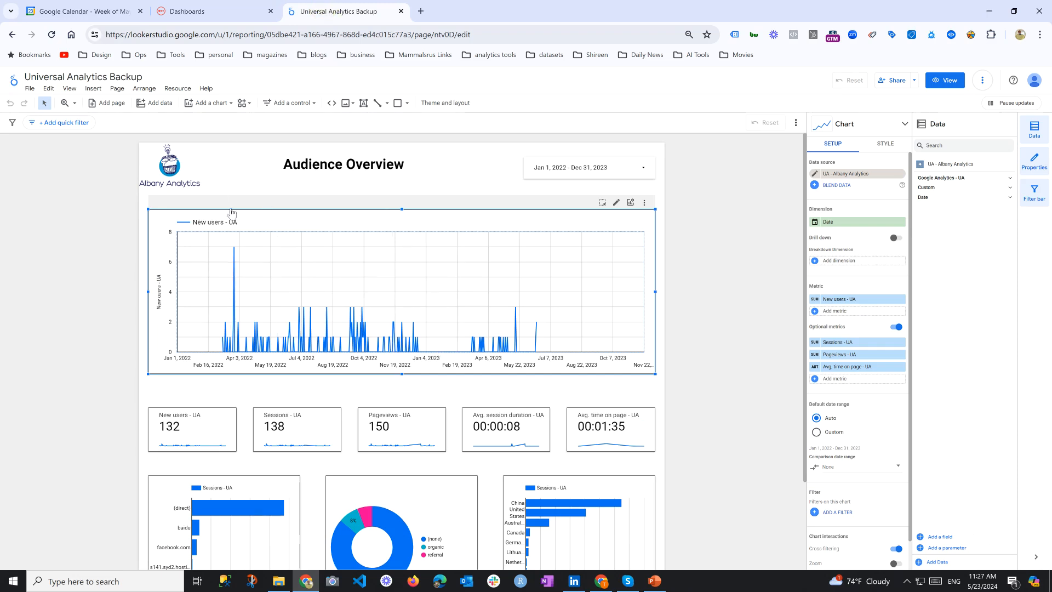
mouse_move(228, 16)
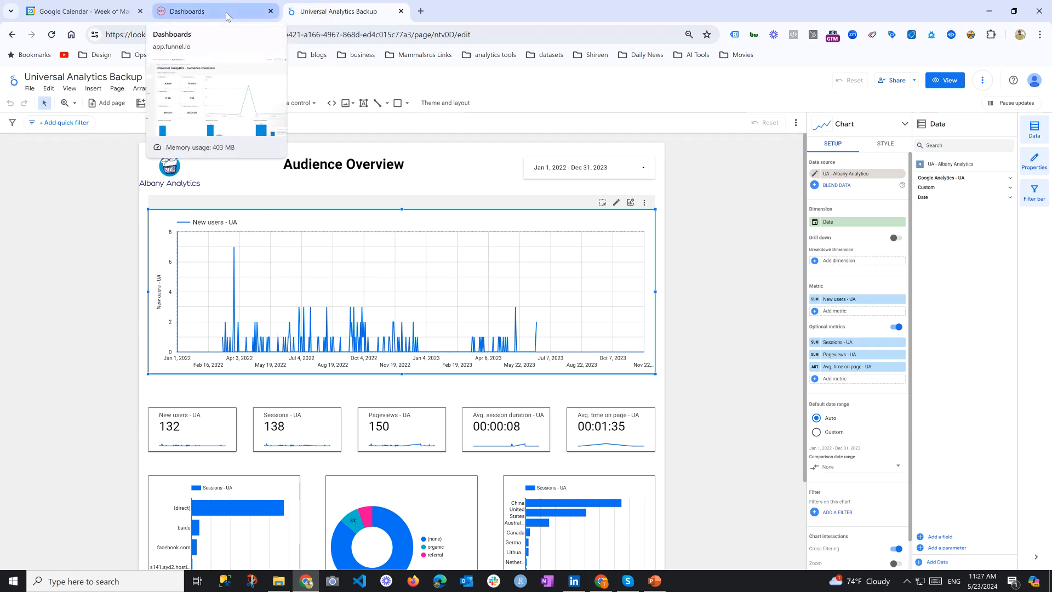
left_click(227, 16)
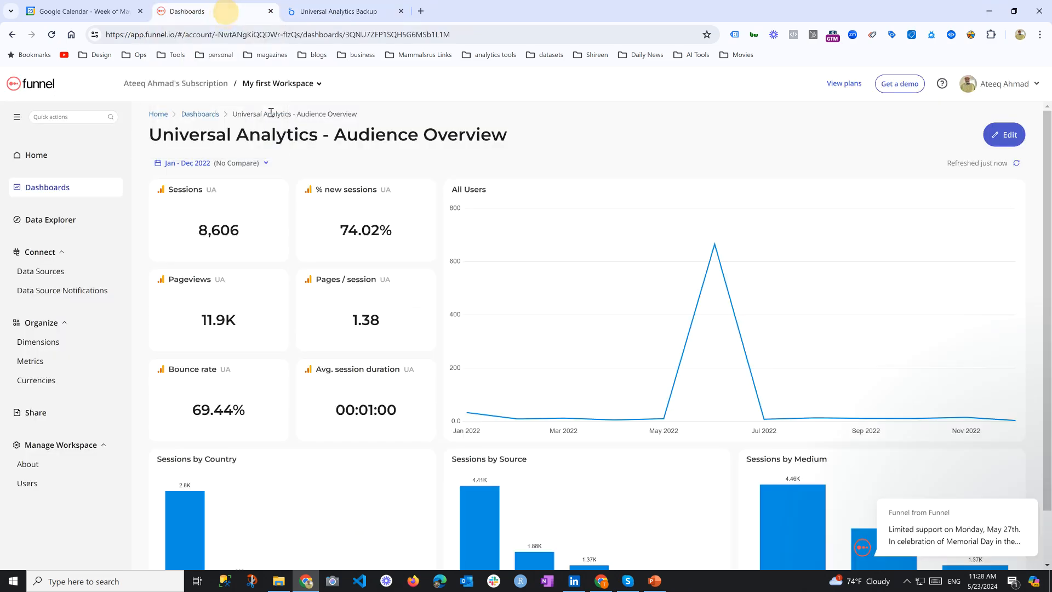